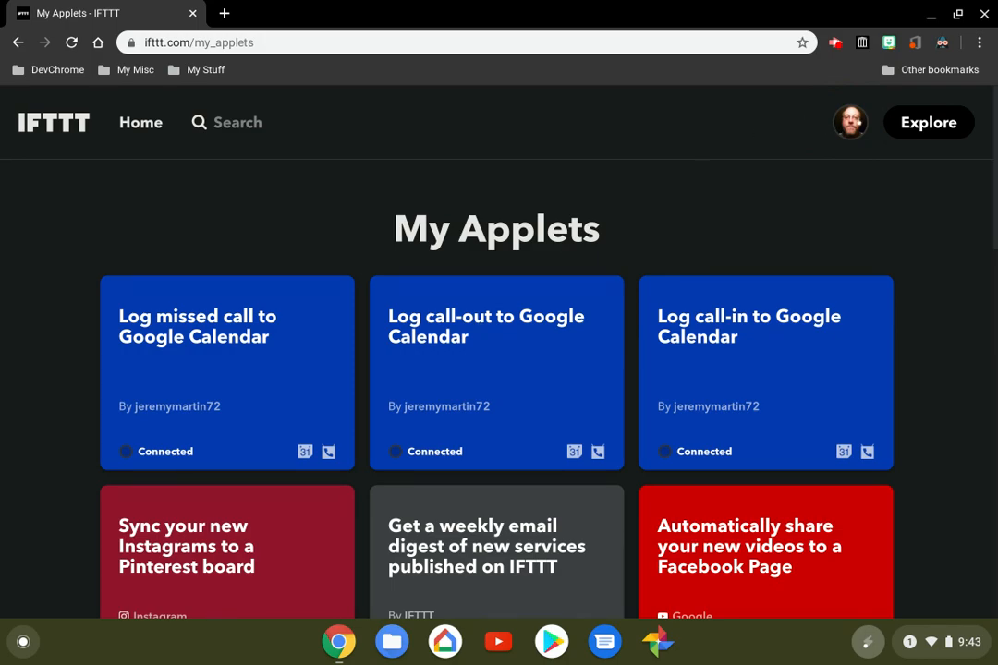
Open the account settings and review the profile and account sections, including the username, password, email and time zone fields
left_click(850, 122)
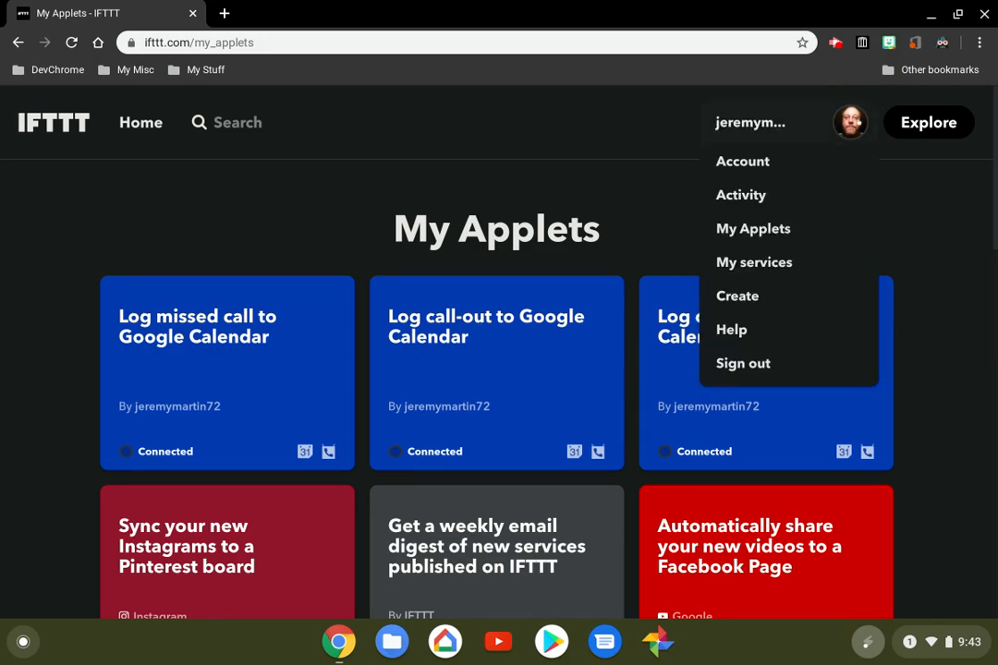
left_click(782, 160)
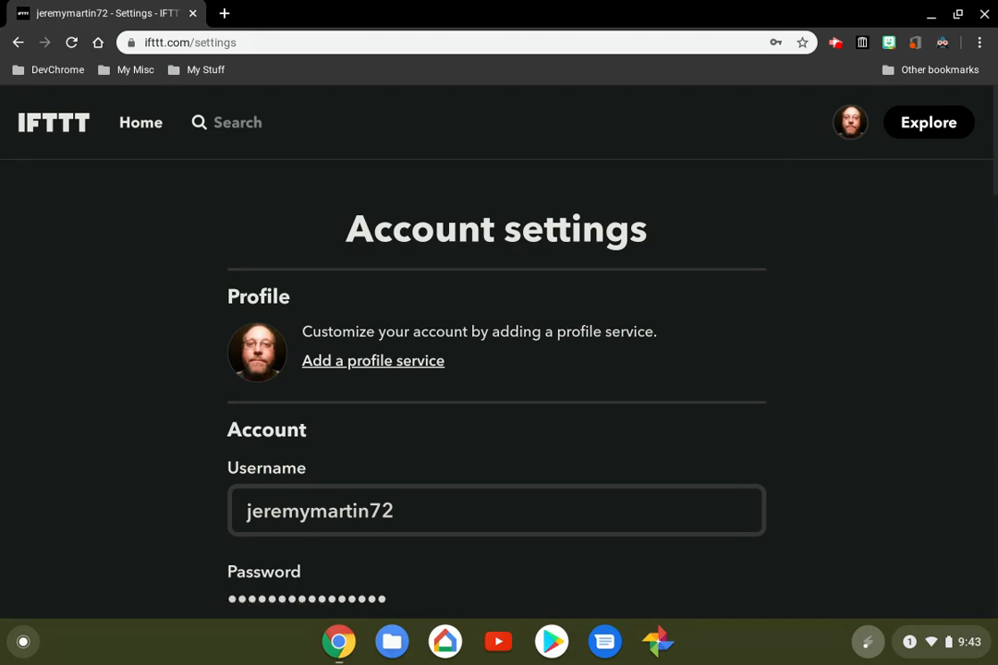
scroll(499, 351, "down", 2)
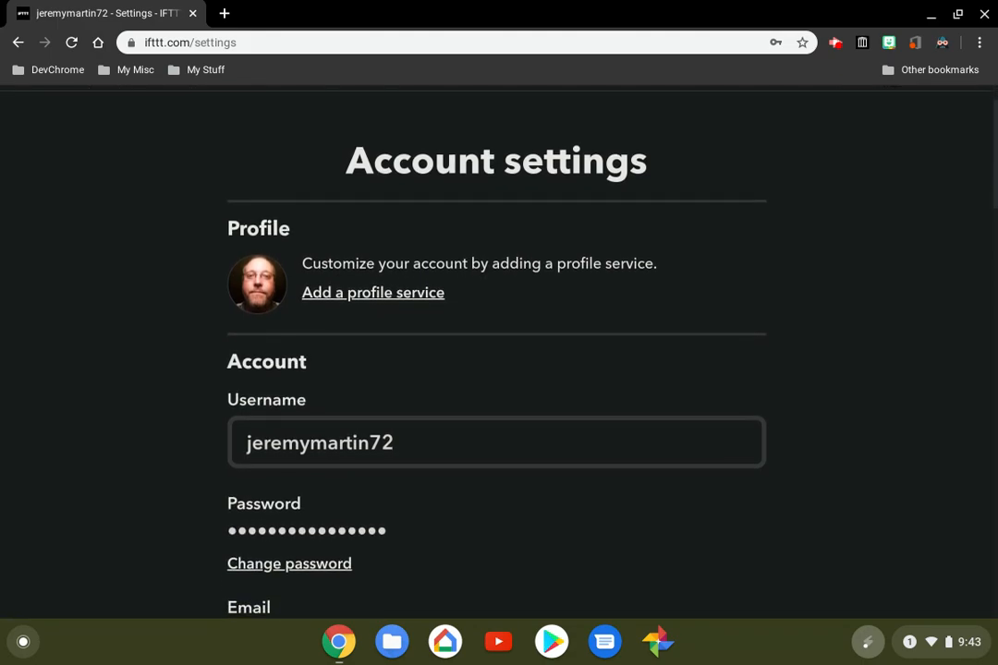
scroll(499, 351, "down", 3)
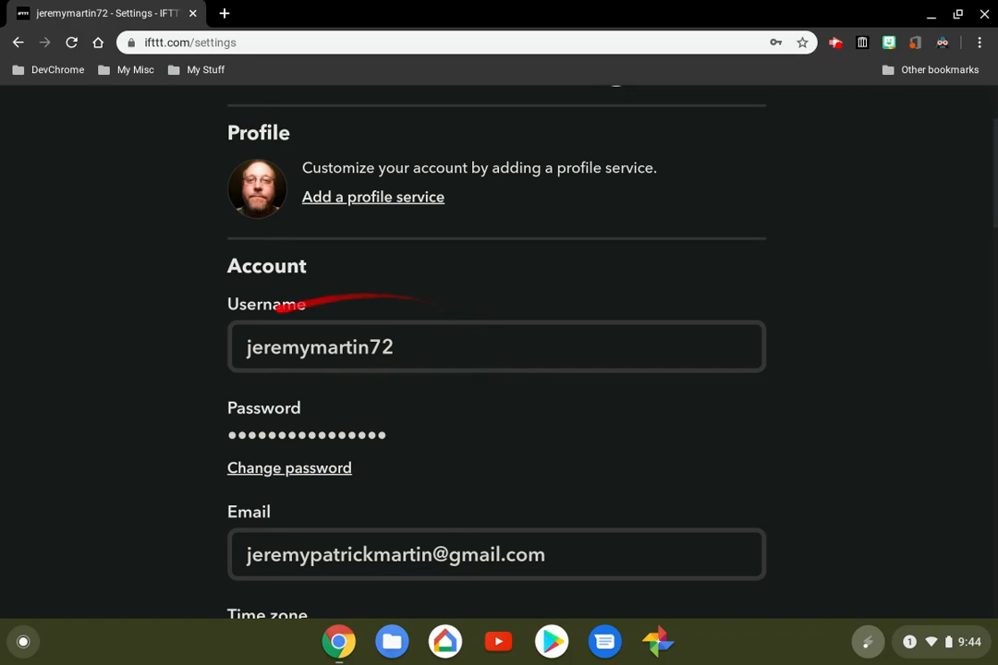
scroll(497, 351, "down", 2)
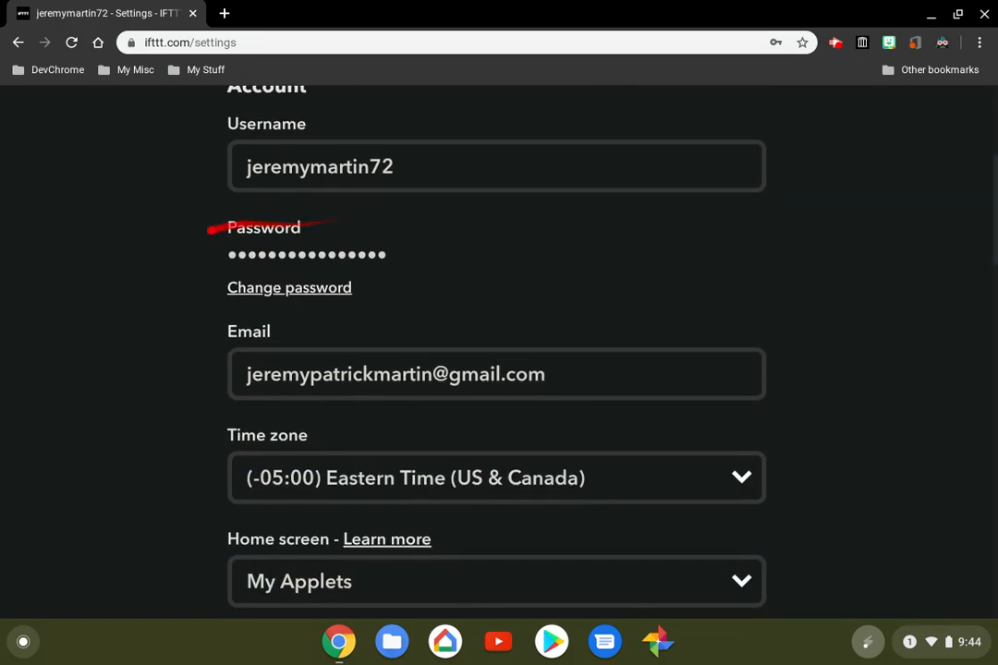
scroll(497, 352, "down", 3)
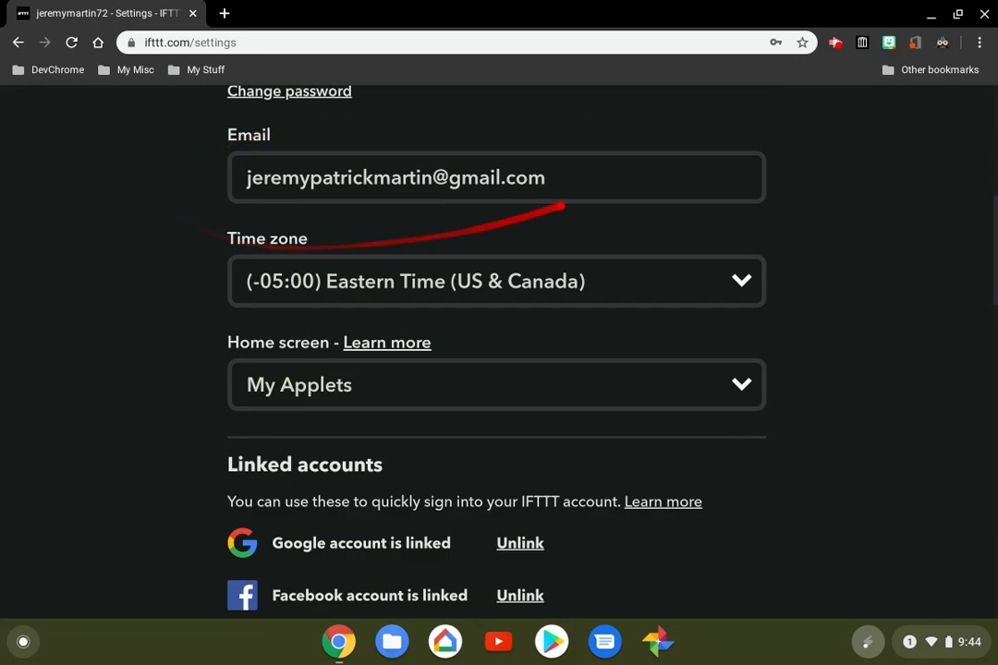
Check which options the Home screen setting offers, leaving the selection as it is
scroll(497, 351, "down", 2)
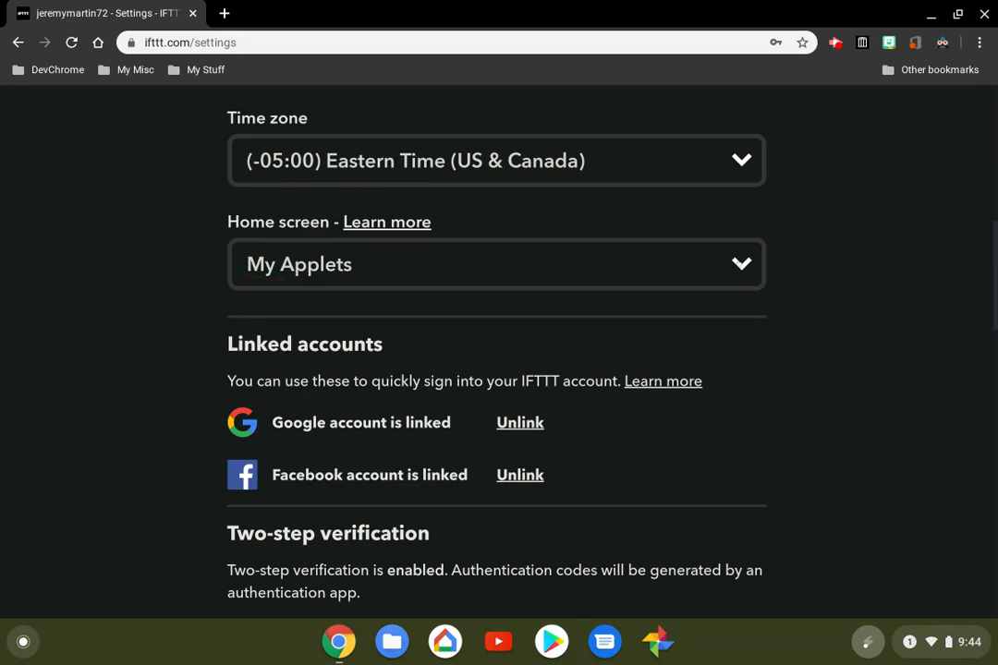
left_click(742, 265)
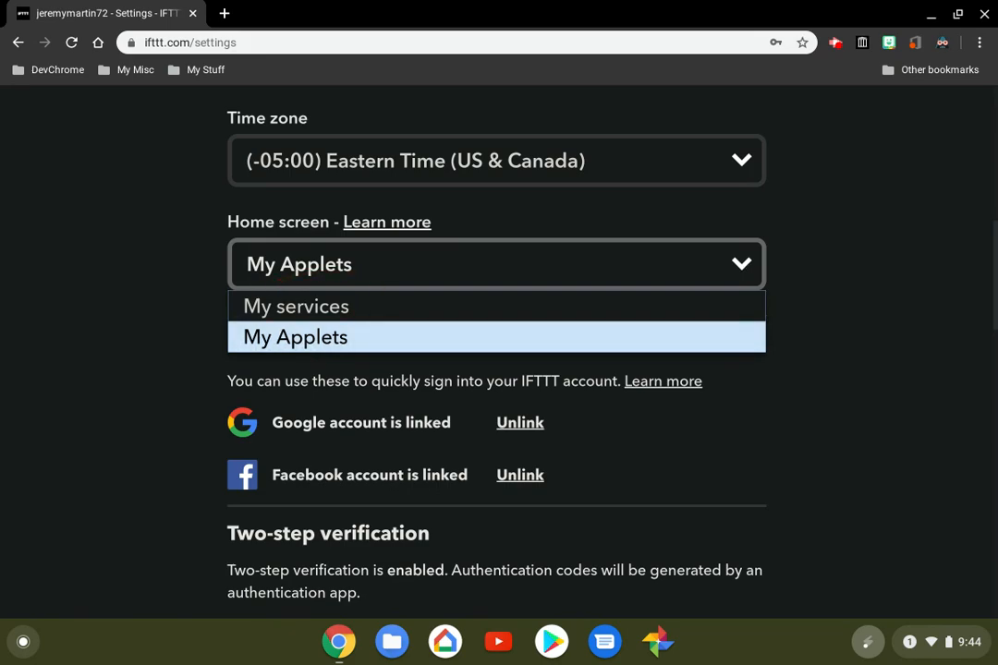
left_click(870, 320)
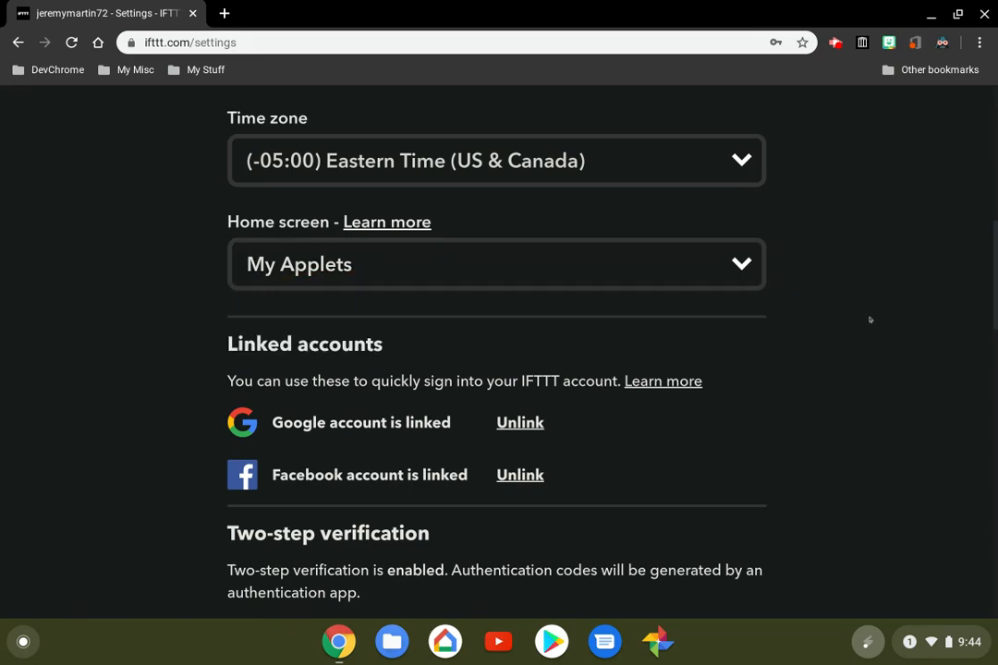
Review the remaining account settings: linked accounts, two-step verification, data export, URL shortening and email communication
scroll(869, 320, "down", 3)
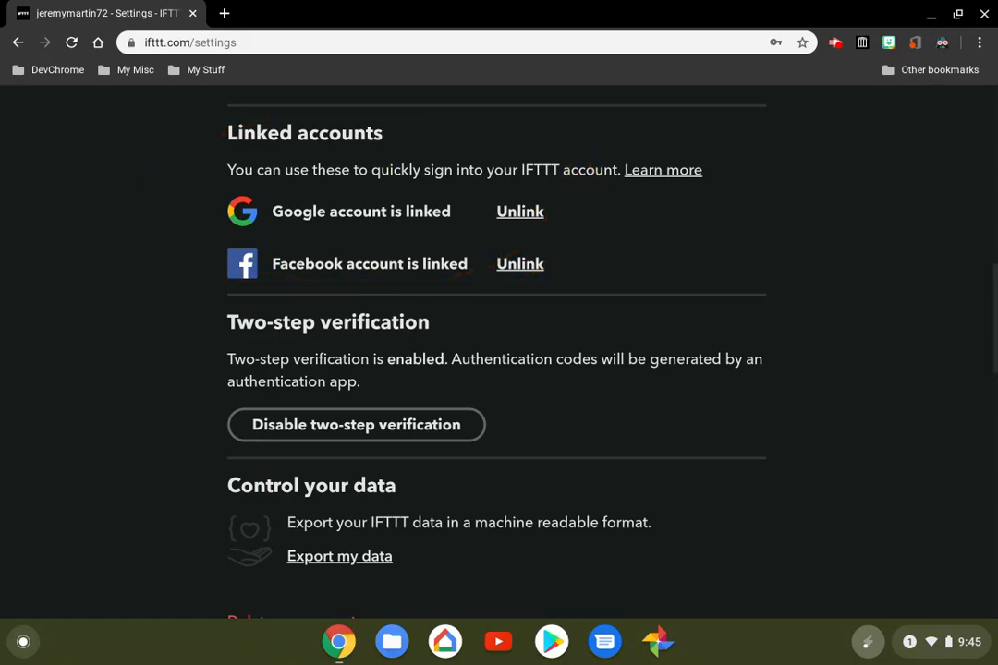
scroll(499, 351, "down", 3)
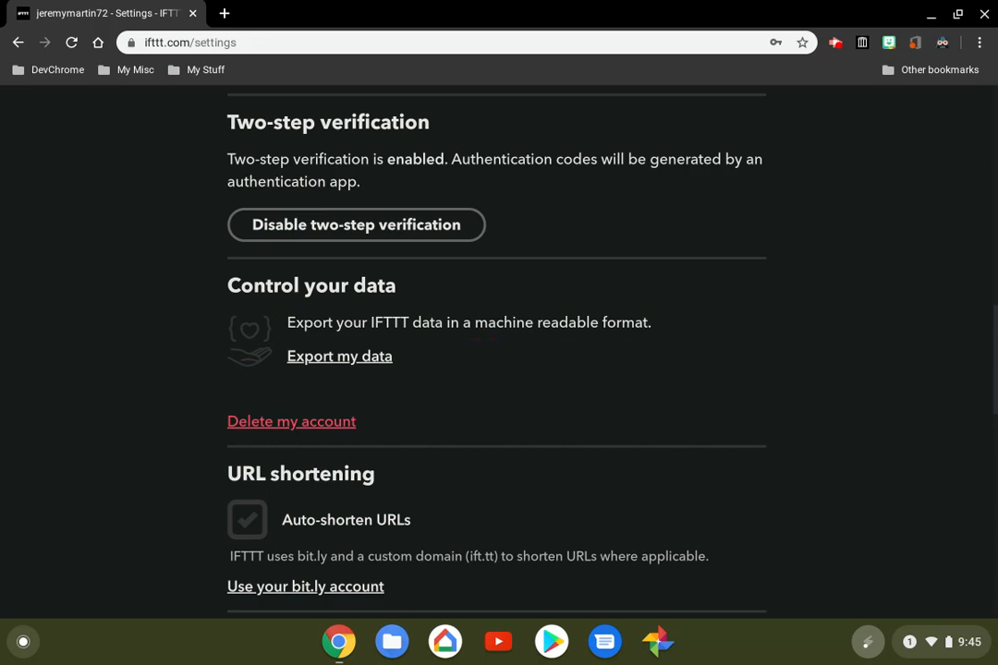
scroll(482, 338, "down", 3)
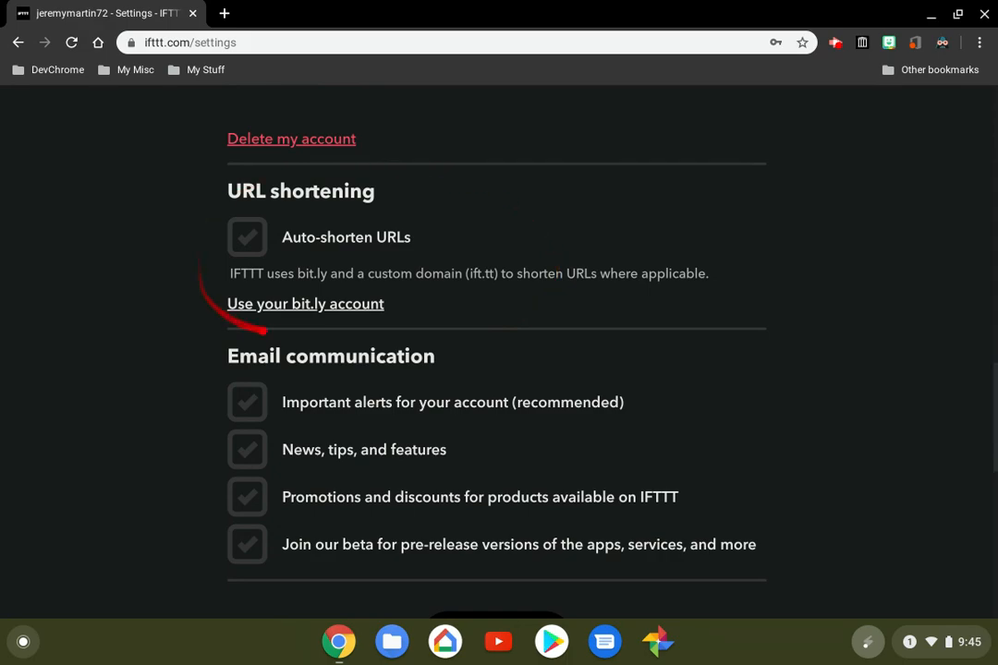
scroll(496, 351, "down", 2)
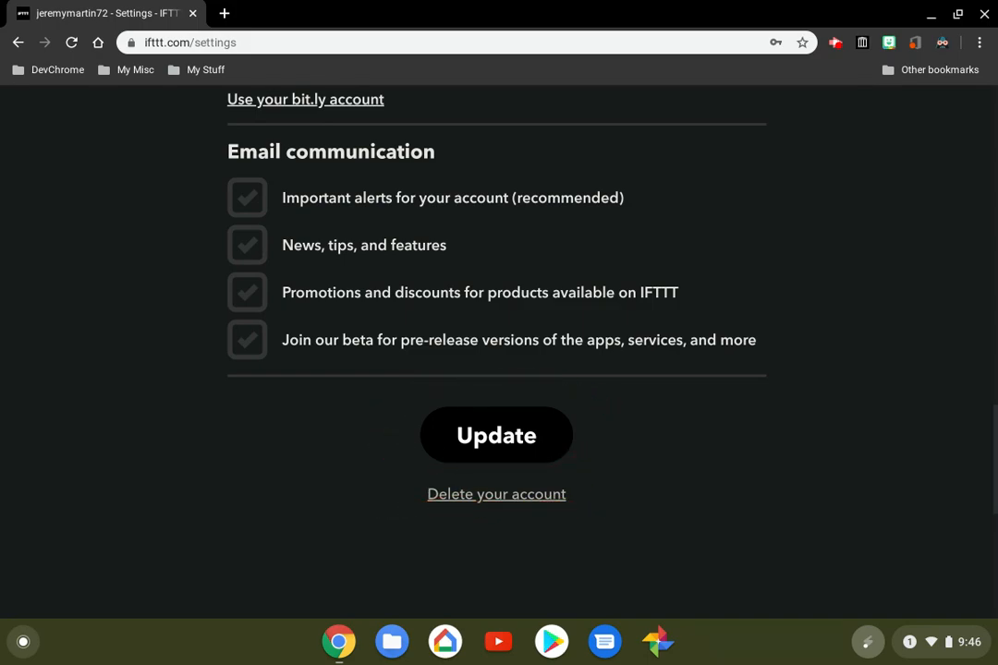
scroll(496, 351, "up", 15)
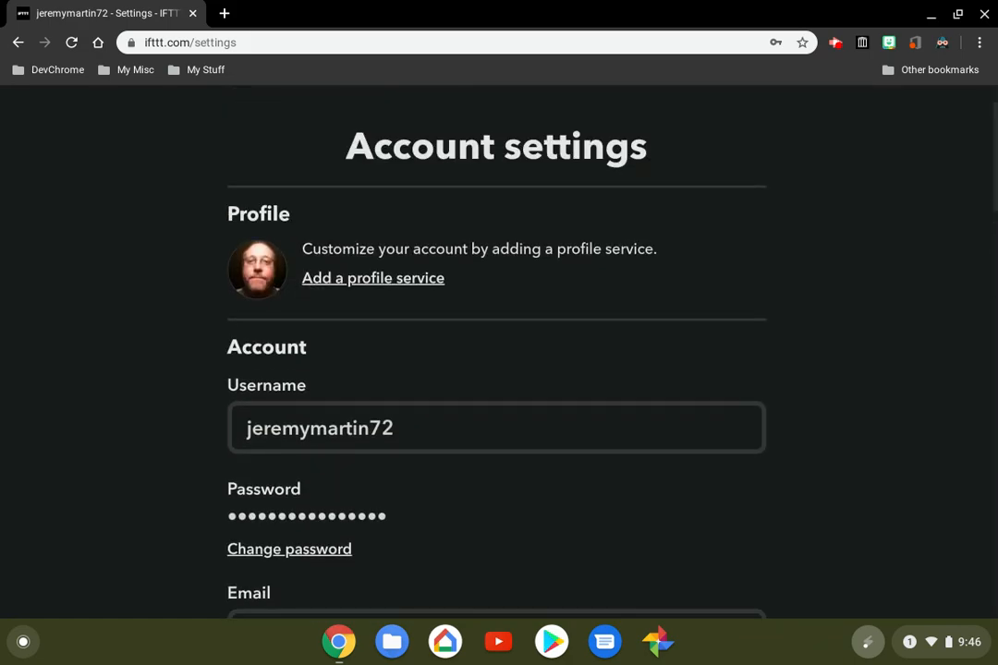
scroll(785, 118, "up", 2)
Open My Applets from the account options and look through the applet cards
left_click(851, 122)
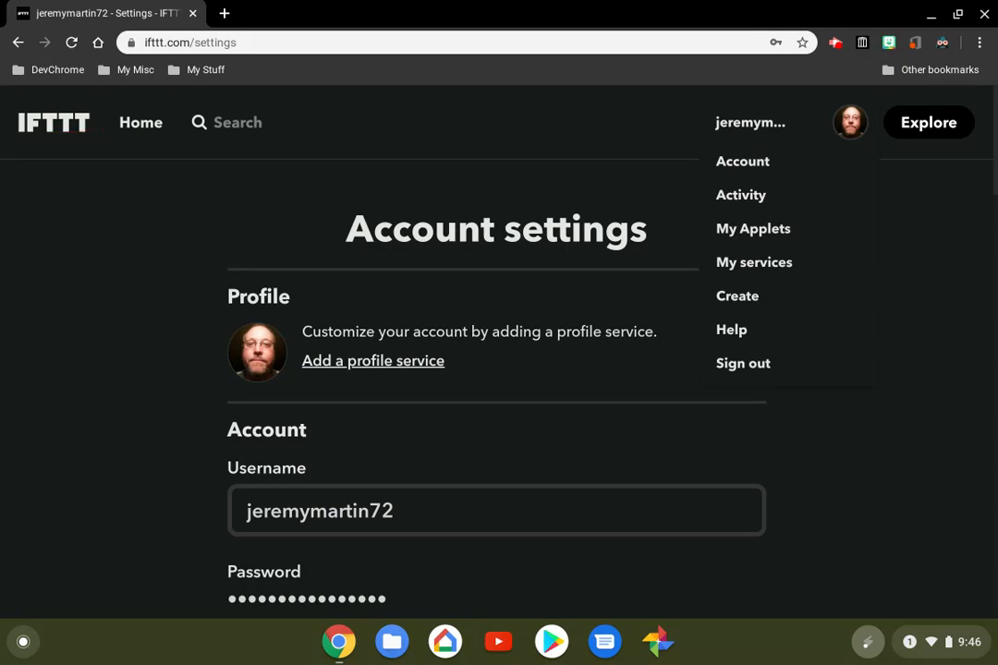
left_click(851, 222)
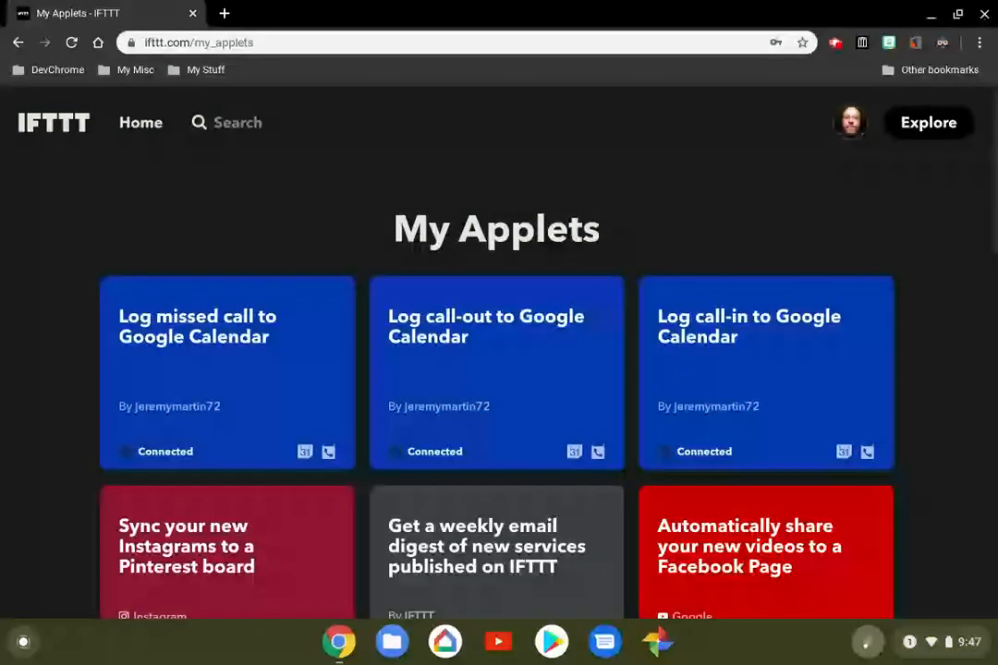
scroll(499, 369, "down", 2)
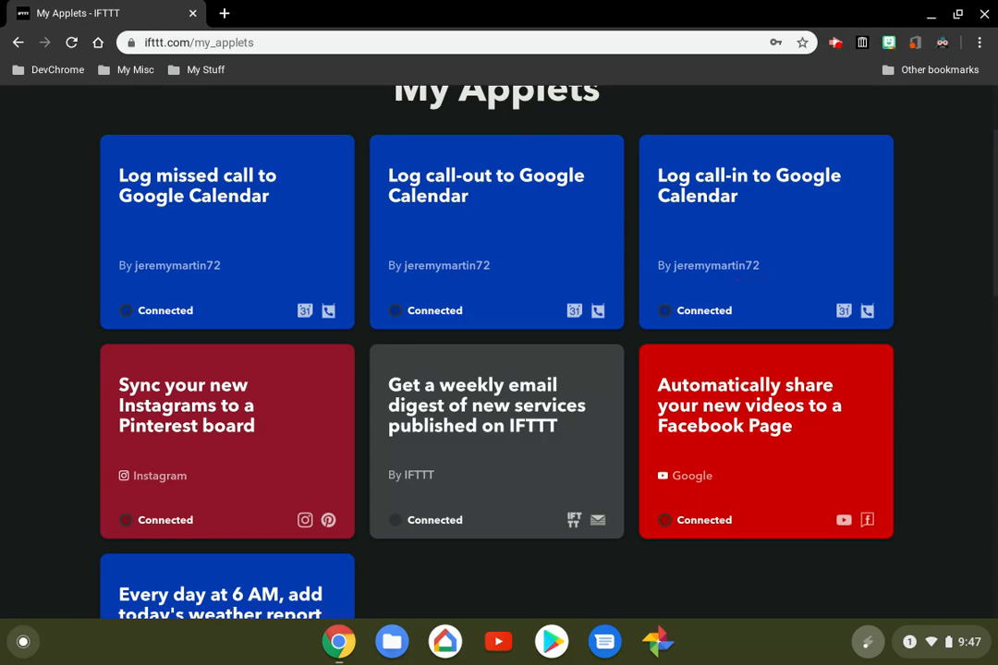
scroll(499, 369, "down", 1)
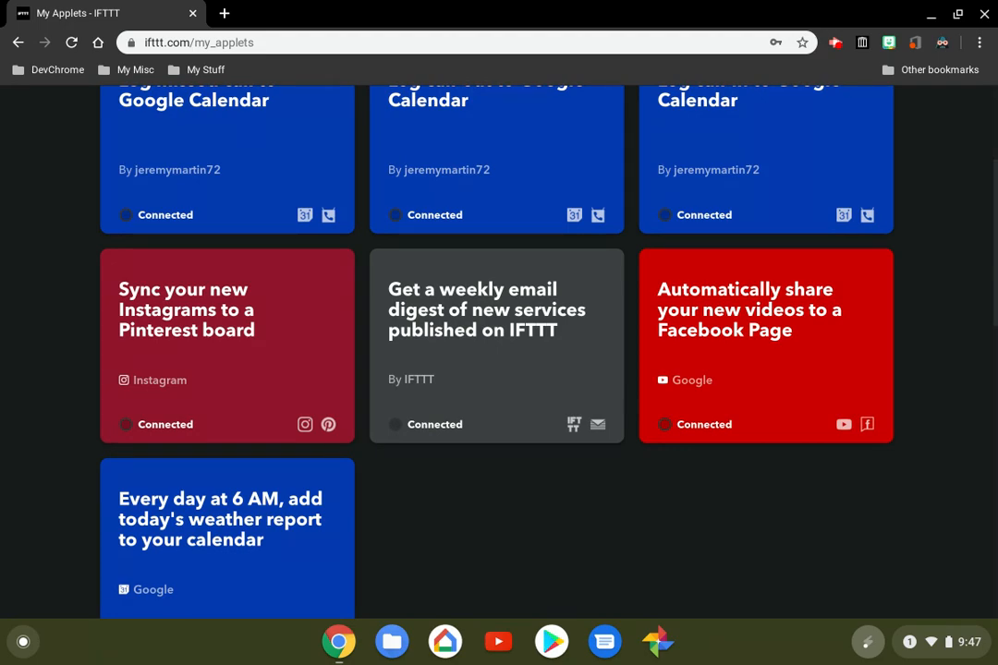
scroll(499, 369, "down", 1)
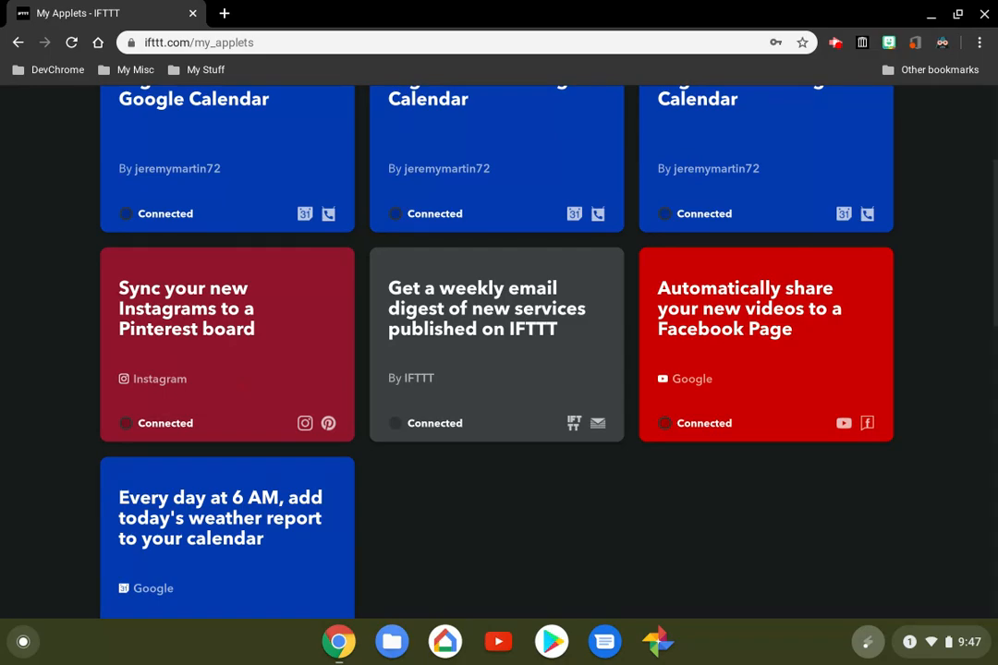
scroll(499, 351, "up", 3)
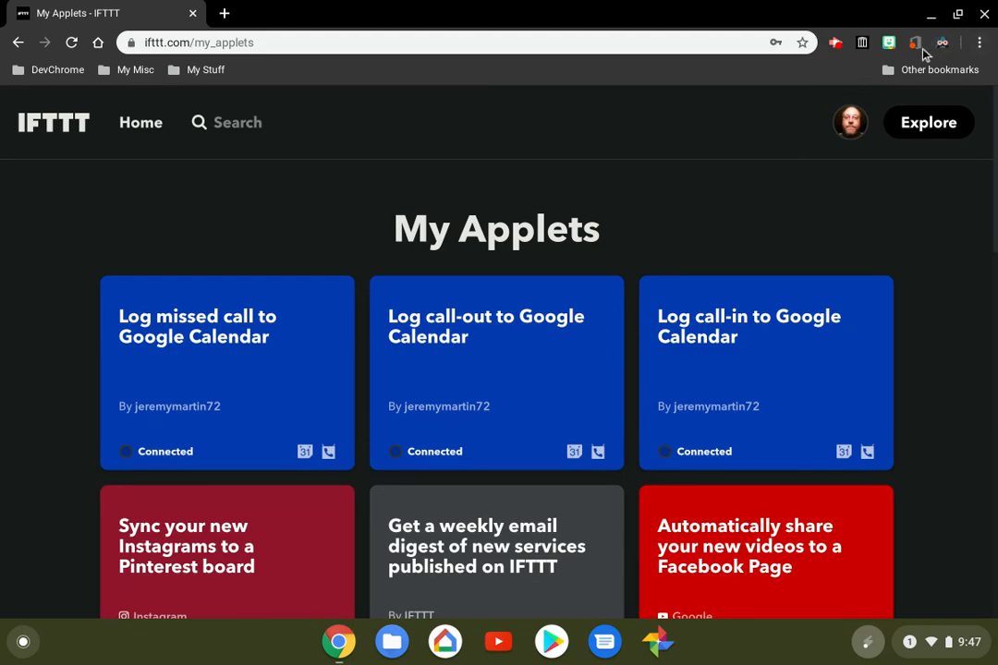
Open My services from the account options and look through the entire list of services
left_click(850, 124)
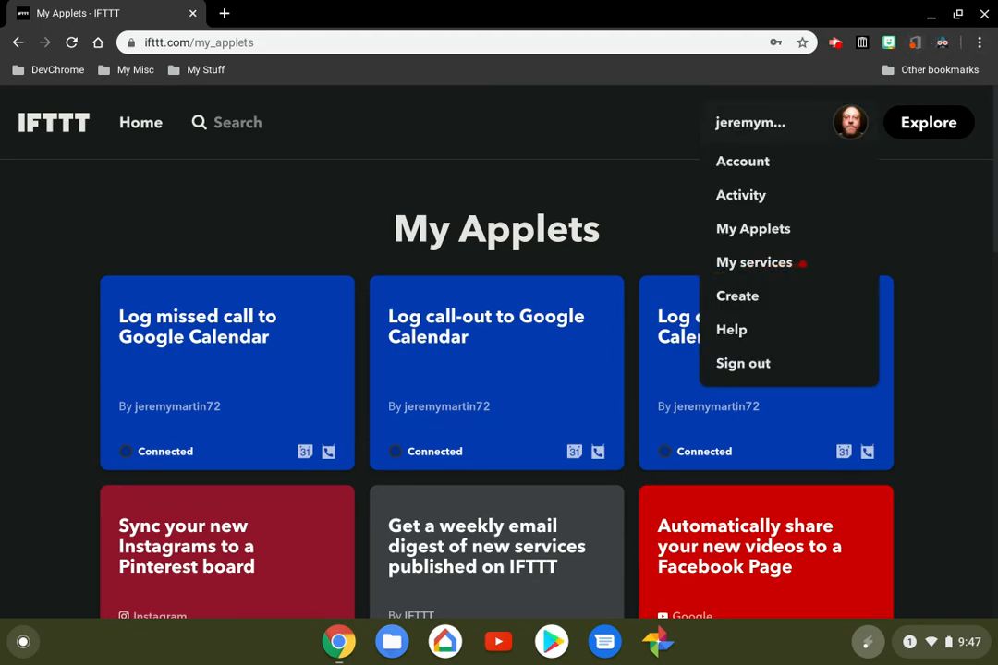
left_click(753, 263)
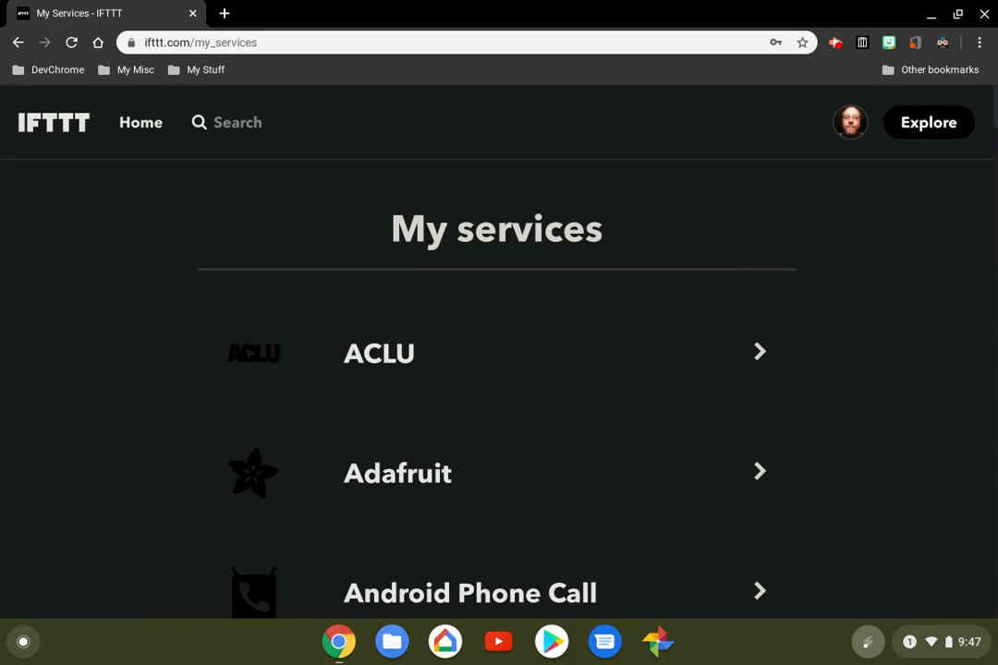
scroll(499, 351, "down", 3)
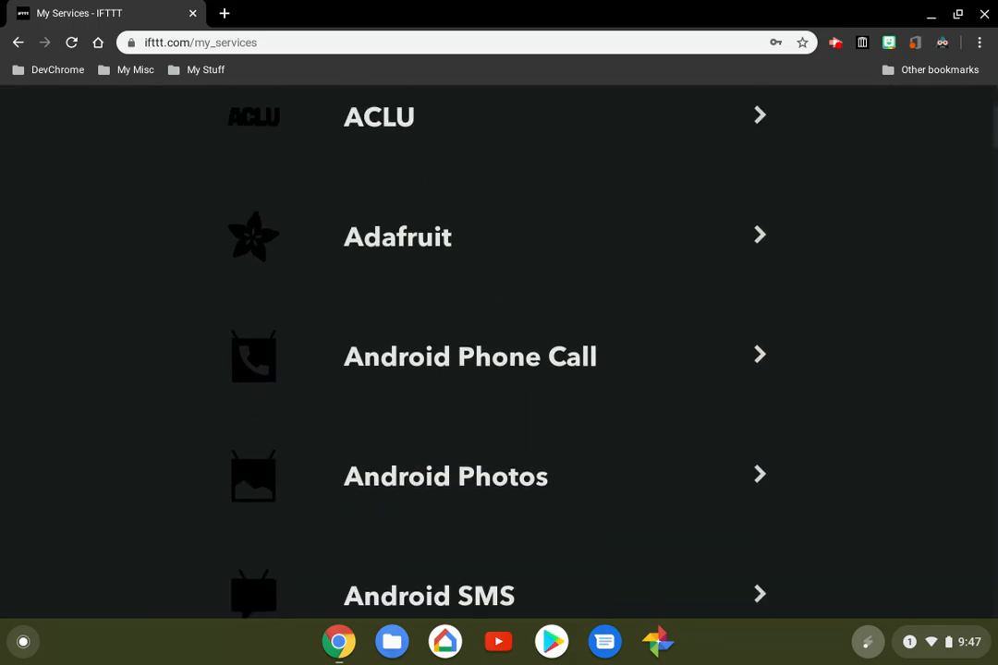
scroll(499, 351, "down", 3)
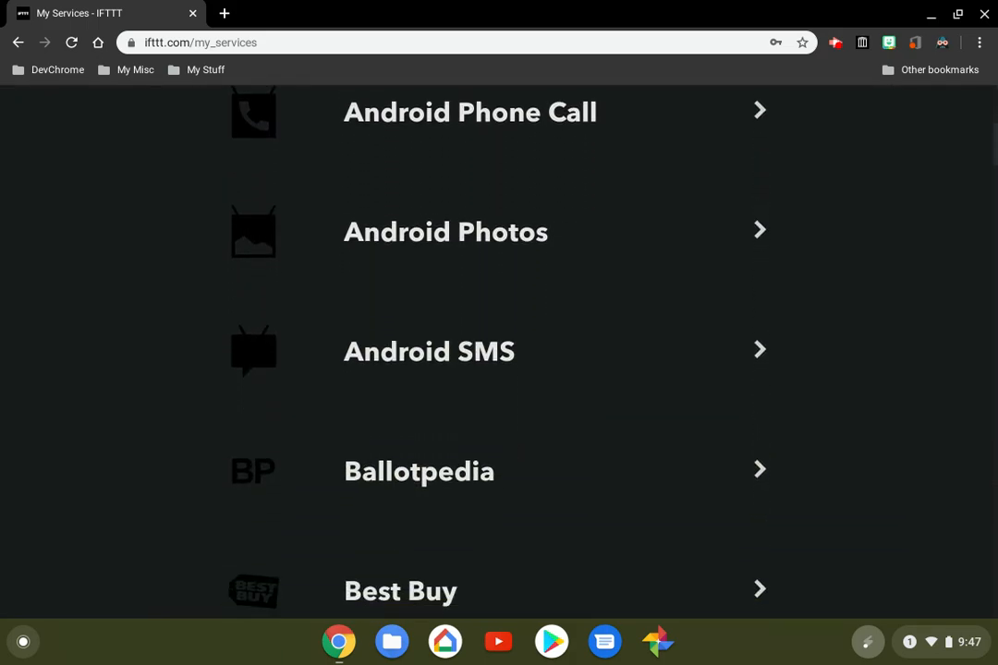
scroll(499, 351, "down", 4)
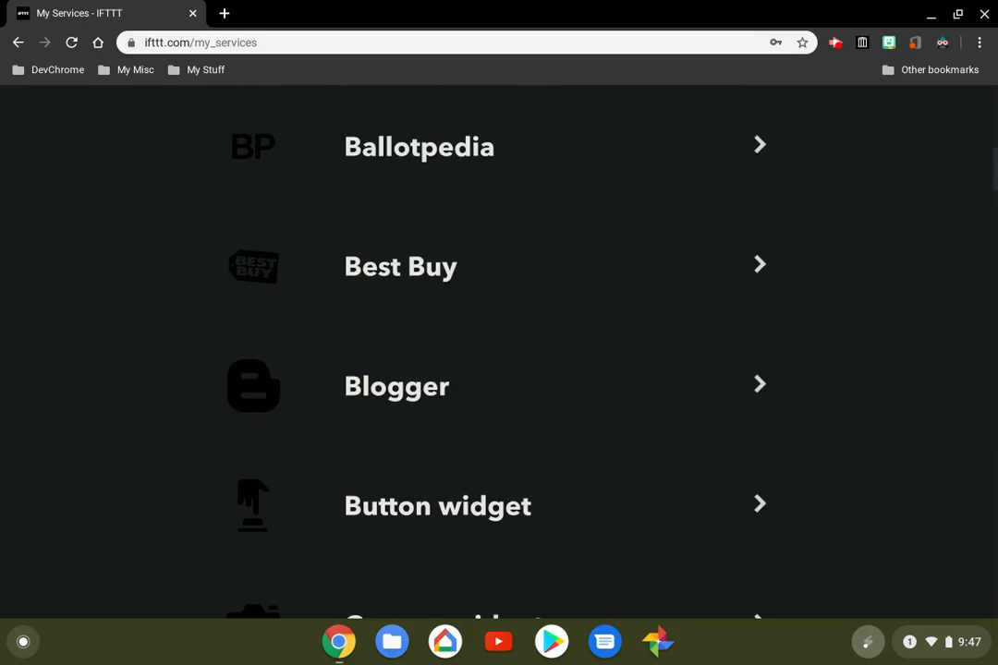
scroll(499, 351, "down", 6)
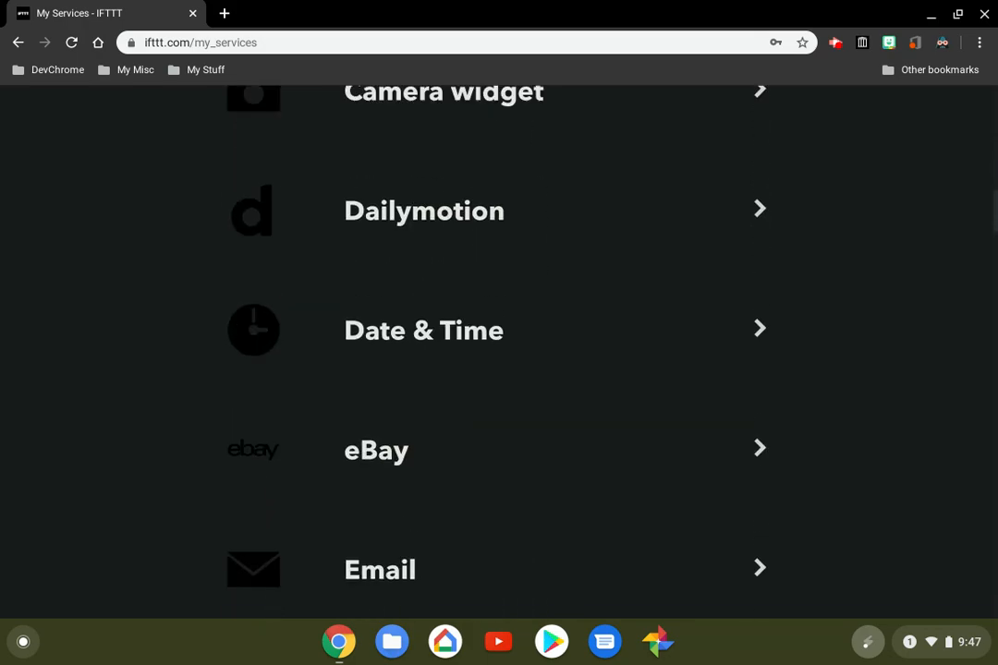
scroll(499, 351, "down", 6)
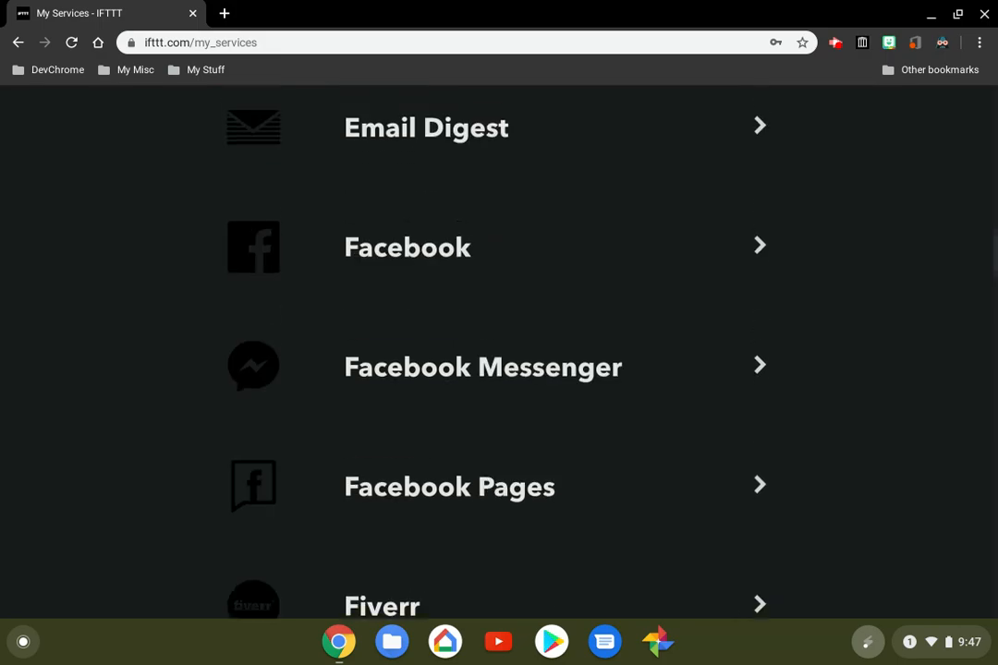
scroll(499, 351, "down", 6)
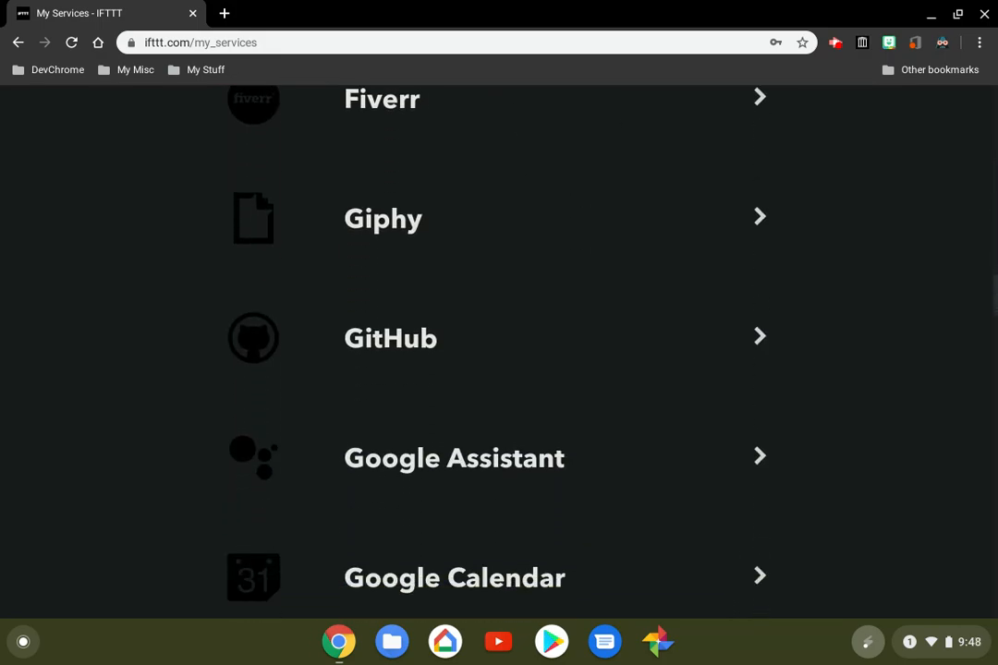
scroll(499, 351, "down", 6)
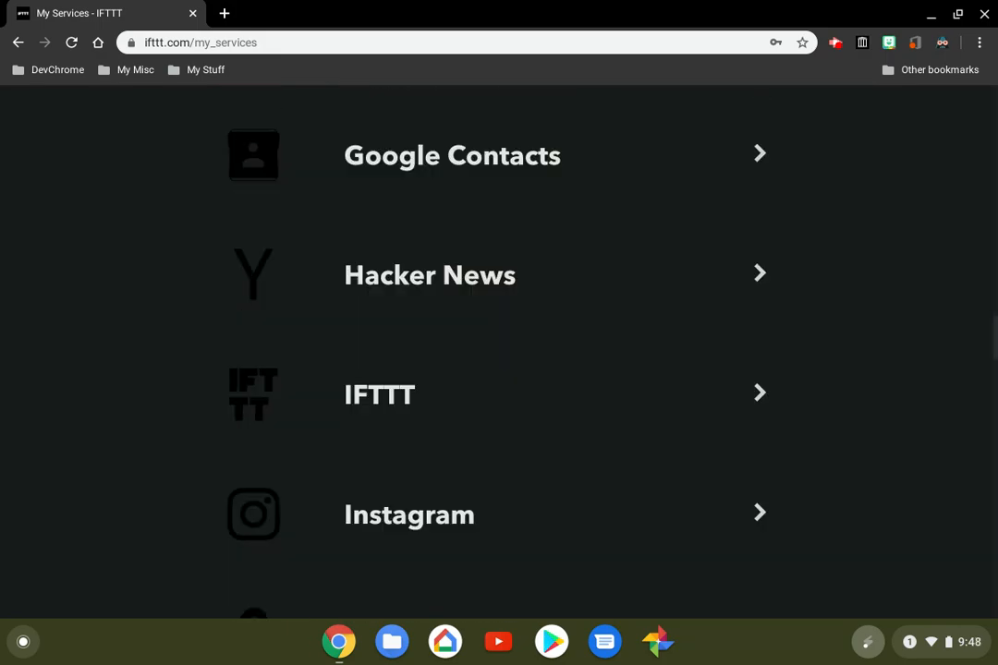
scroll(499, 351, "down", 5)
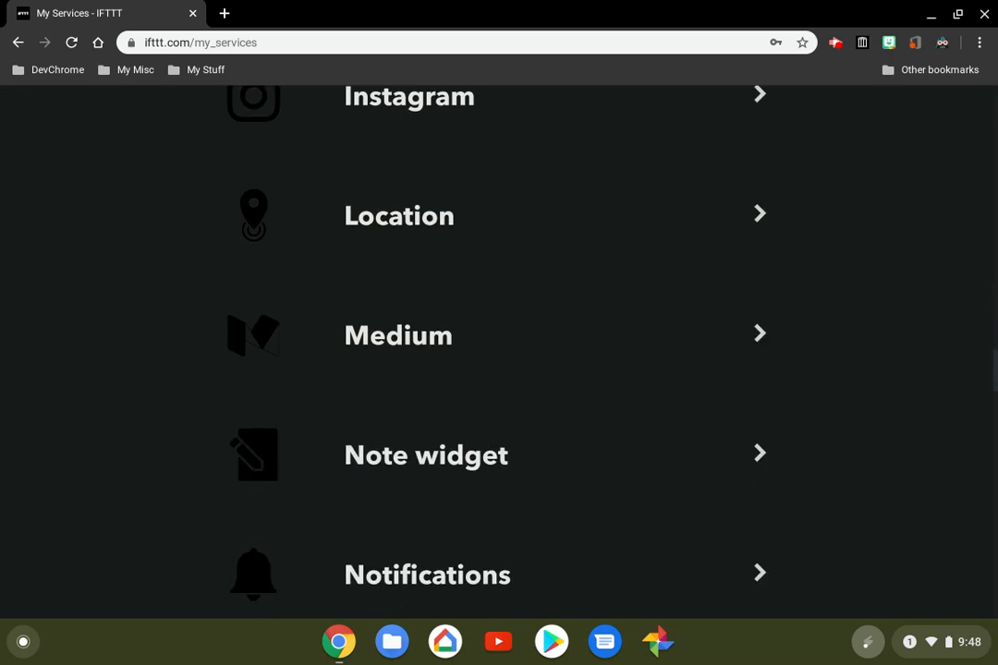
scroll(499, 351, "down", 8)
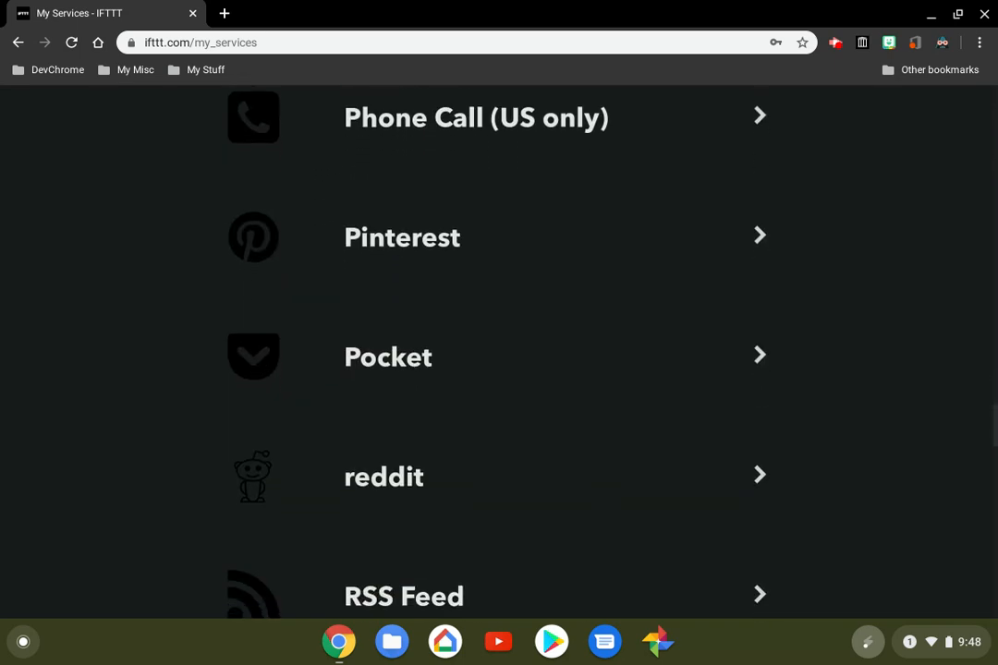
scroll(499, 351, "down", 7)
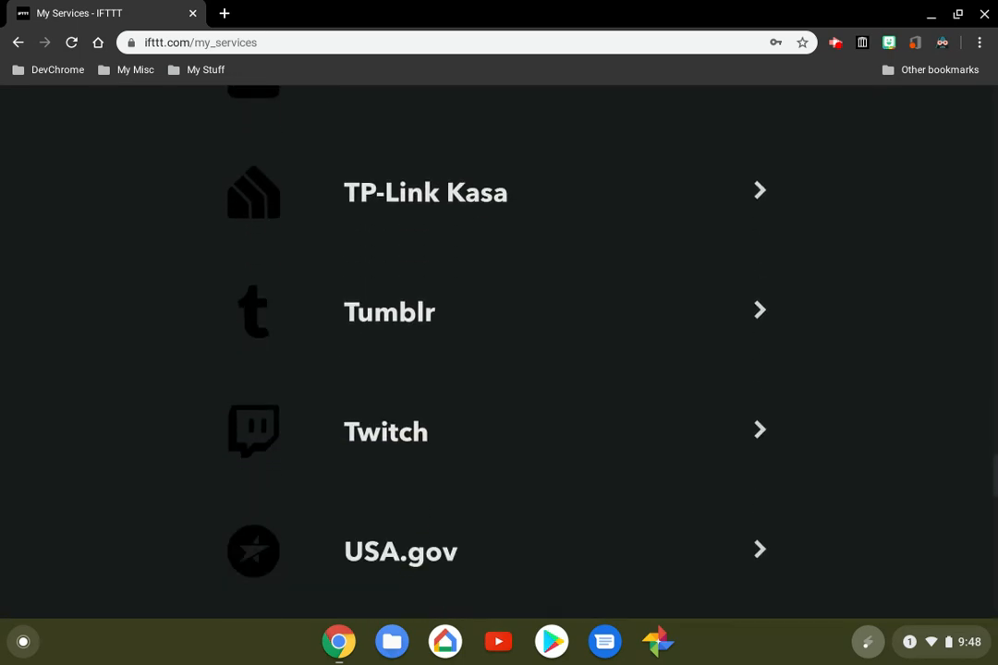
scroll(499, 351, "down", 7)
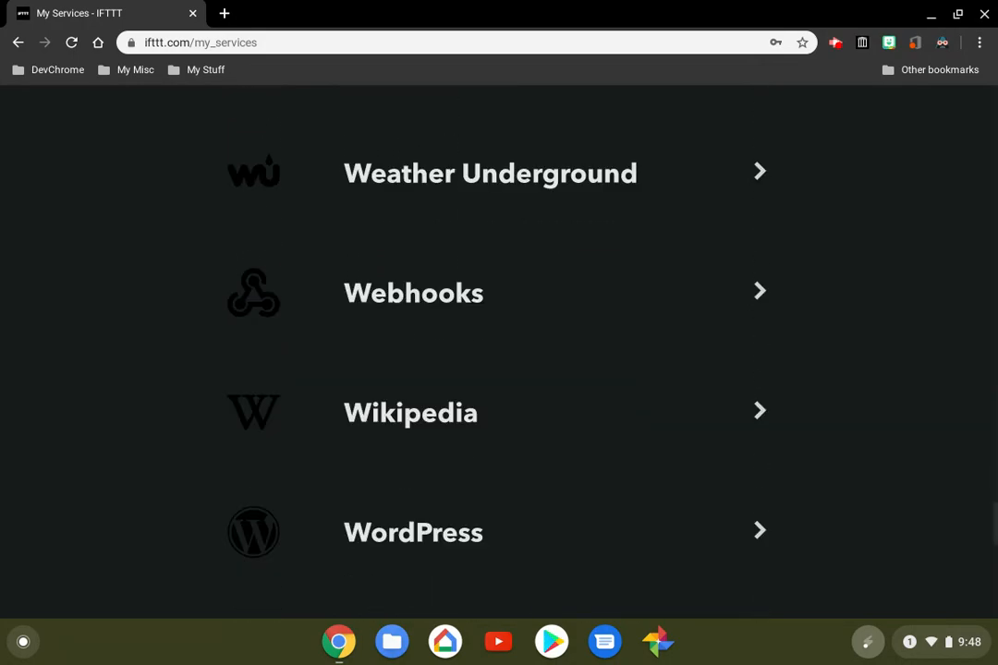
scroll(499, 351, "down", 4)
scroll(499, 351, "up", 10)
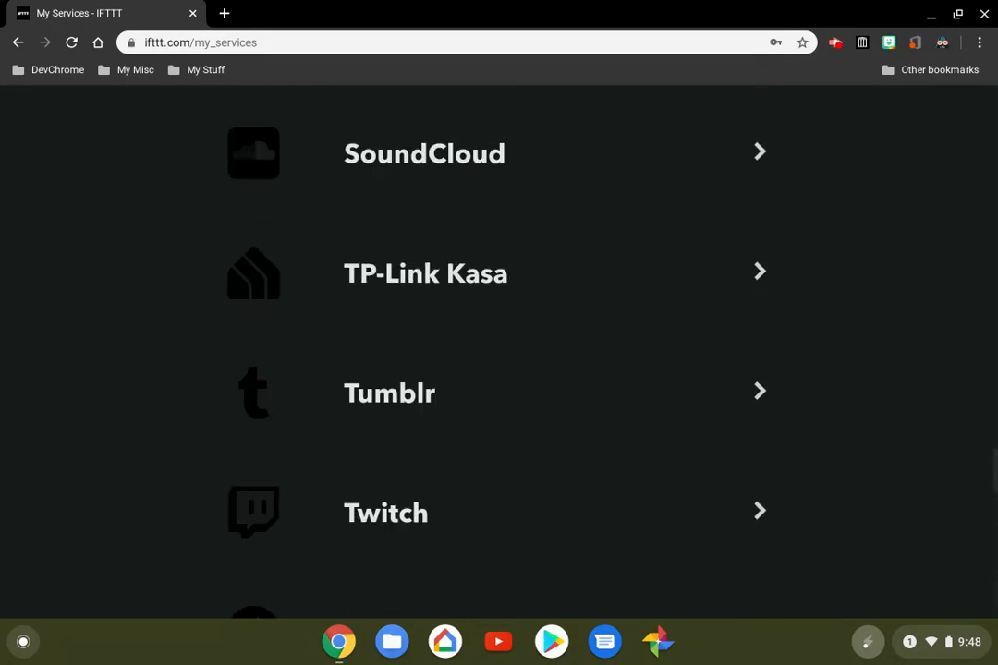
scroll(499, 351, "up", 20)
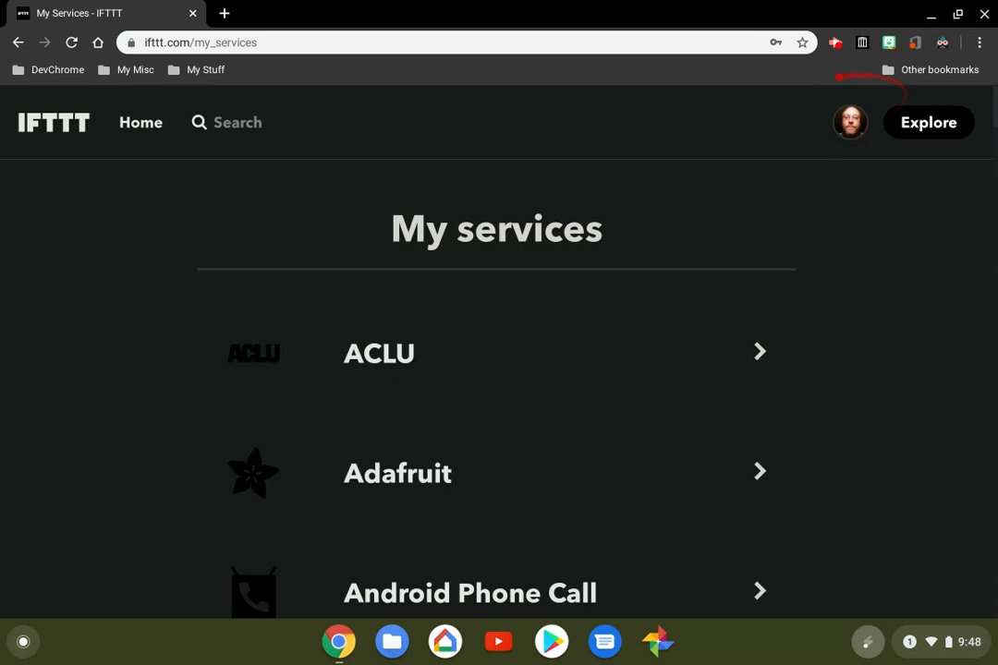
Check the entries of the account options, then return to My Applets and look through the applet cards
left_click(851, 126)
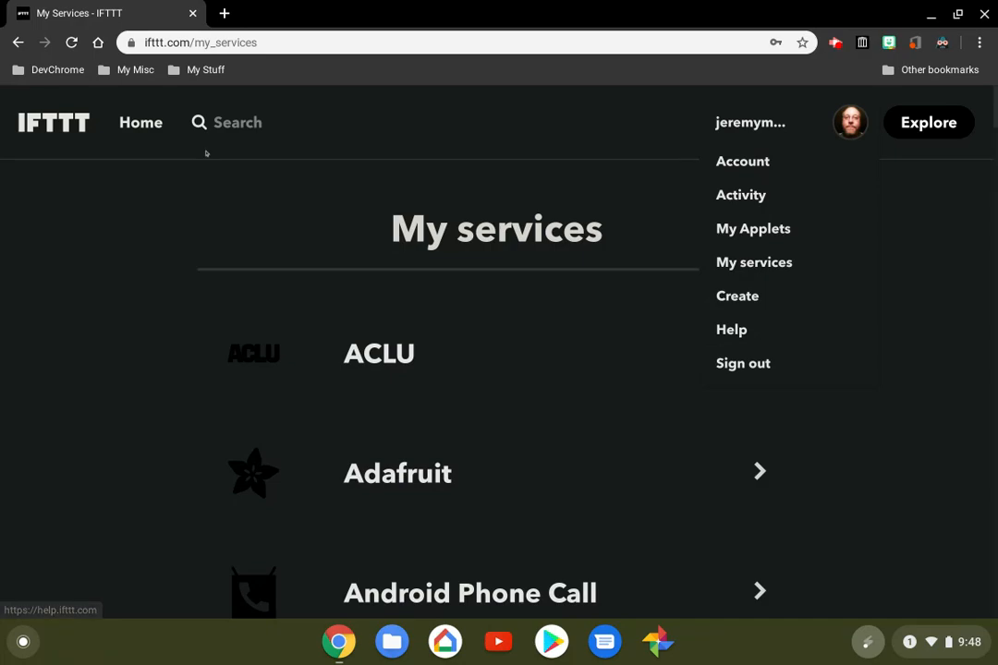
left_click(735, 330)
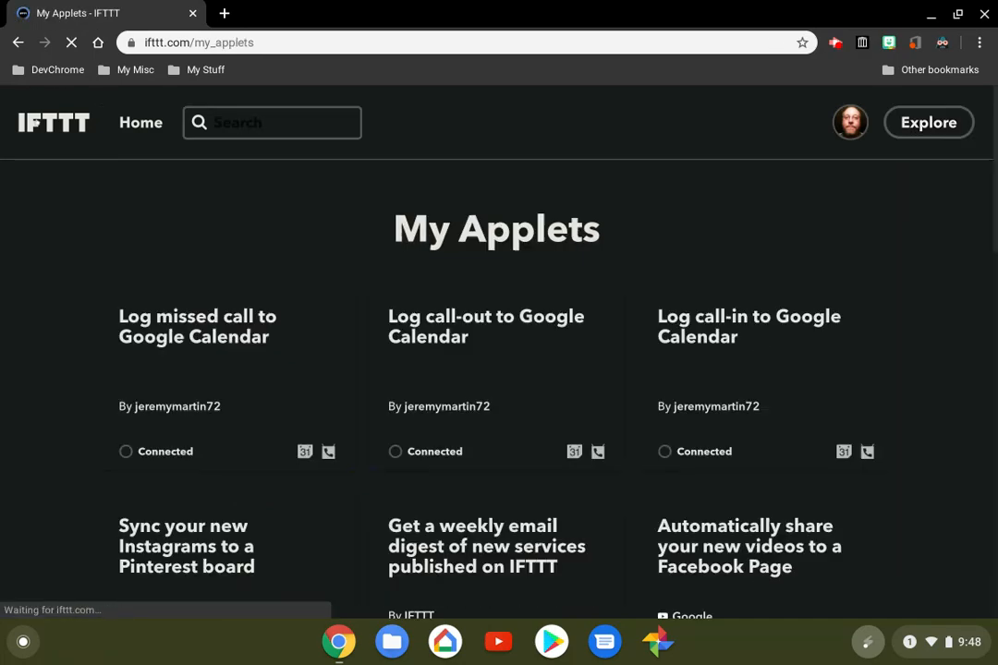
scroll(497, 351, "down", 3)
scroll(499, 351, "down", 10)
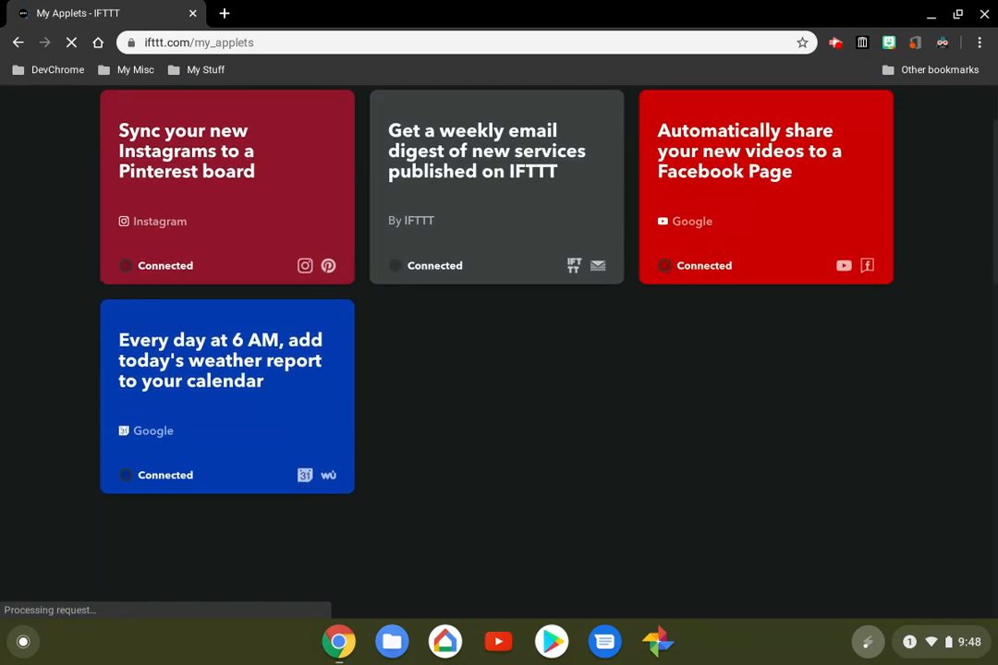
scroll(499, 351, "up", 15)
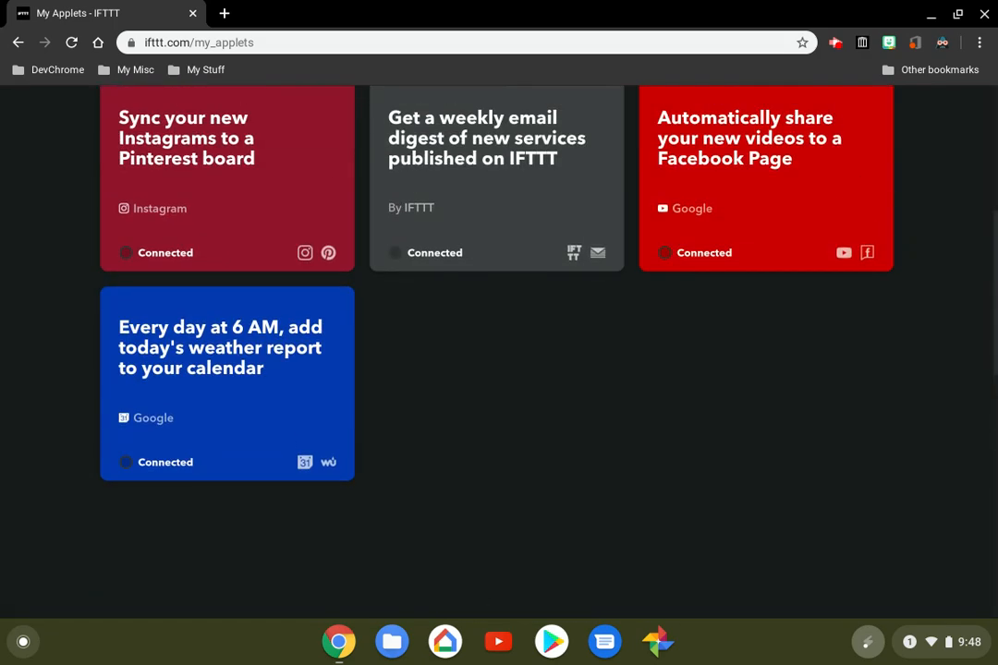
Search IFTTT for "facebook"
left_click(237, 122)
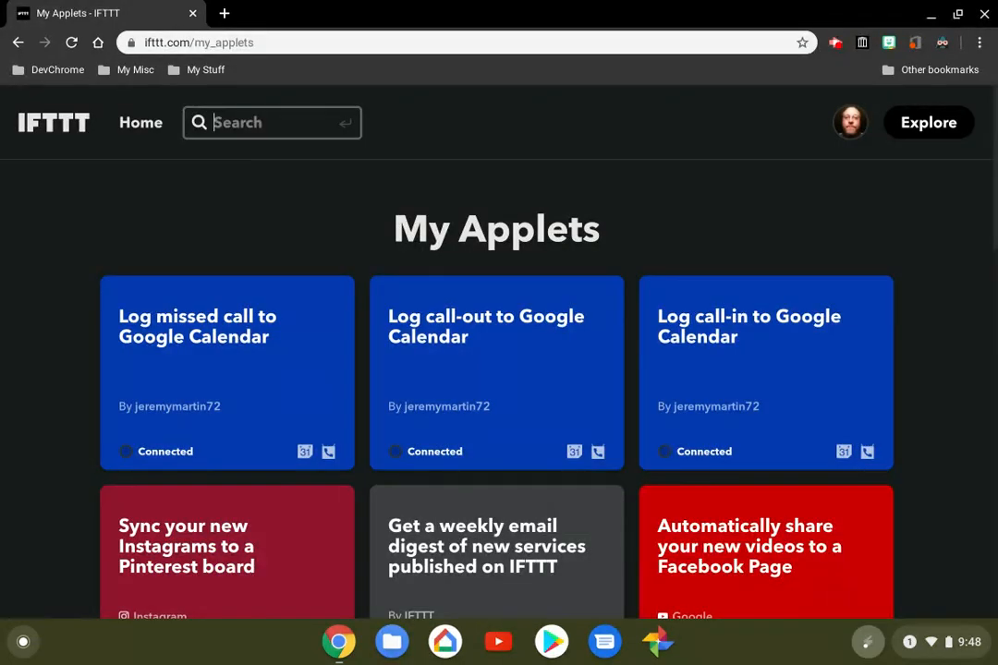
type("facebook")
key("Return")
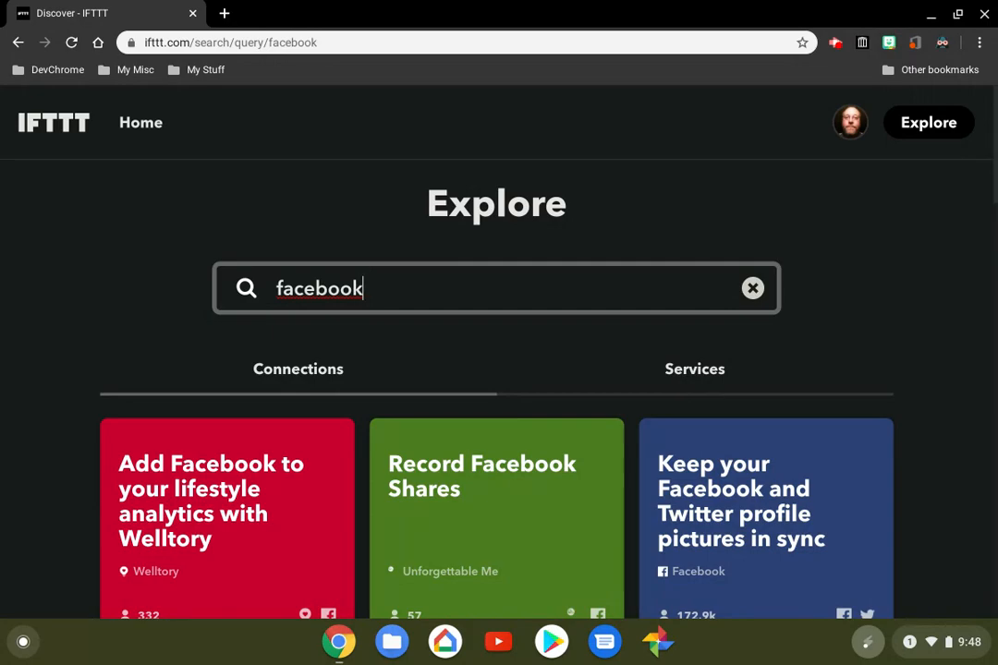
Look through the Connections results for facebook, examining what each applet automates and which services it links
scroll(620, 244, "down", 2)
scroll(497, 416, "down", 1)
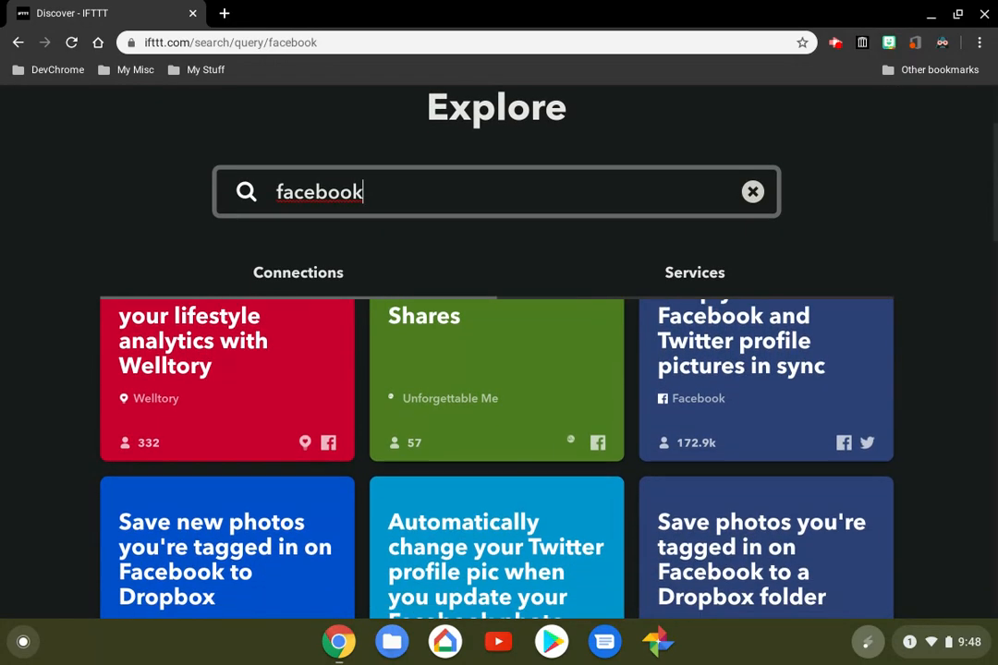
scroll(496, 415, "up", 2)
scroll(497, 416, "down", 4)
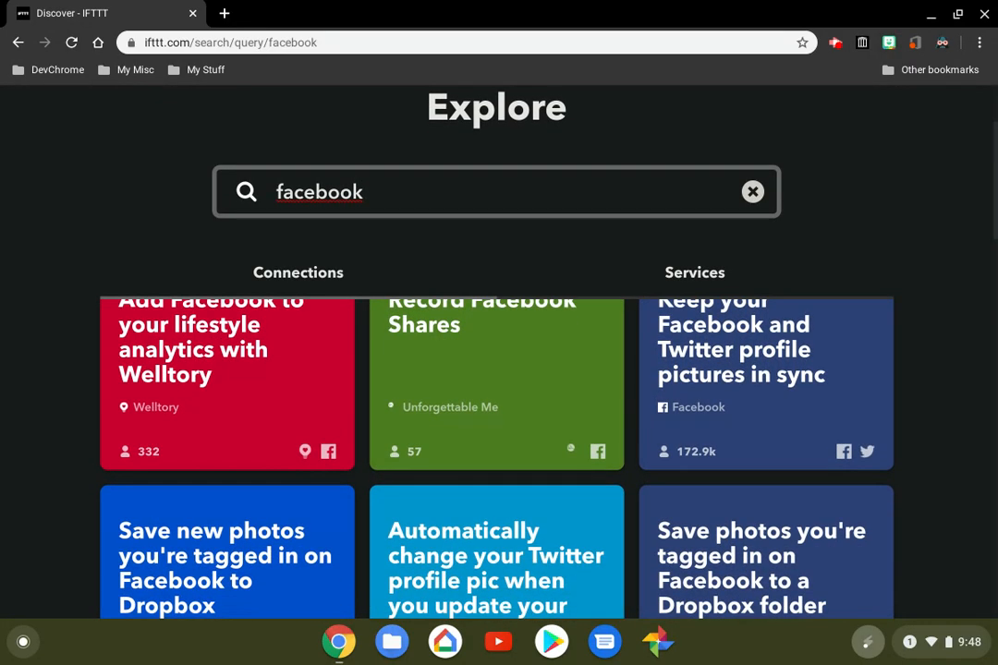
scroll(497, 415, "down", 4)
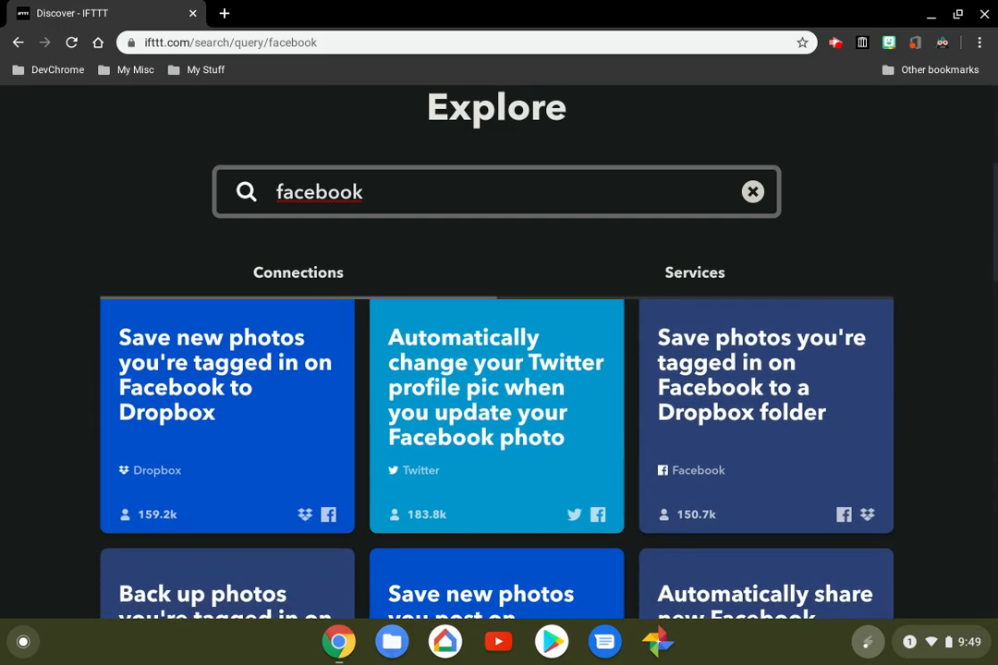
scroll(496, 416, "down", 4)
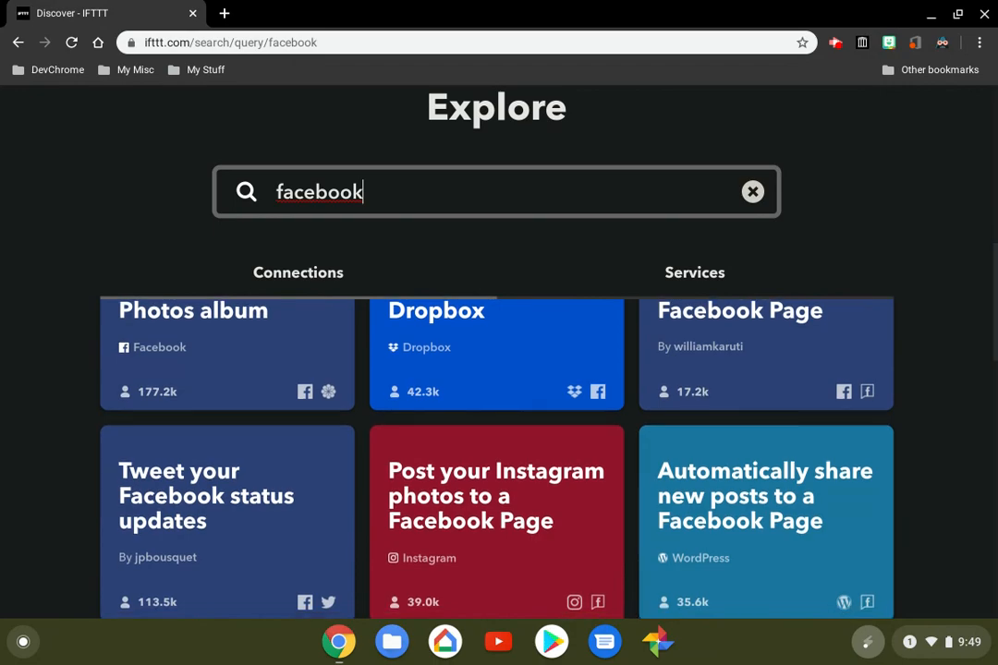
scroll(497, 416, "down", 3)
scroll(496, 416, "up", 5)
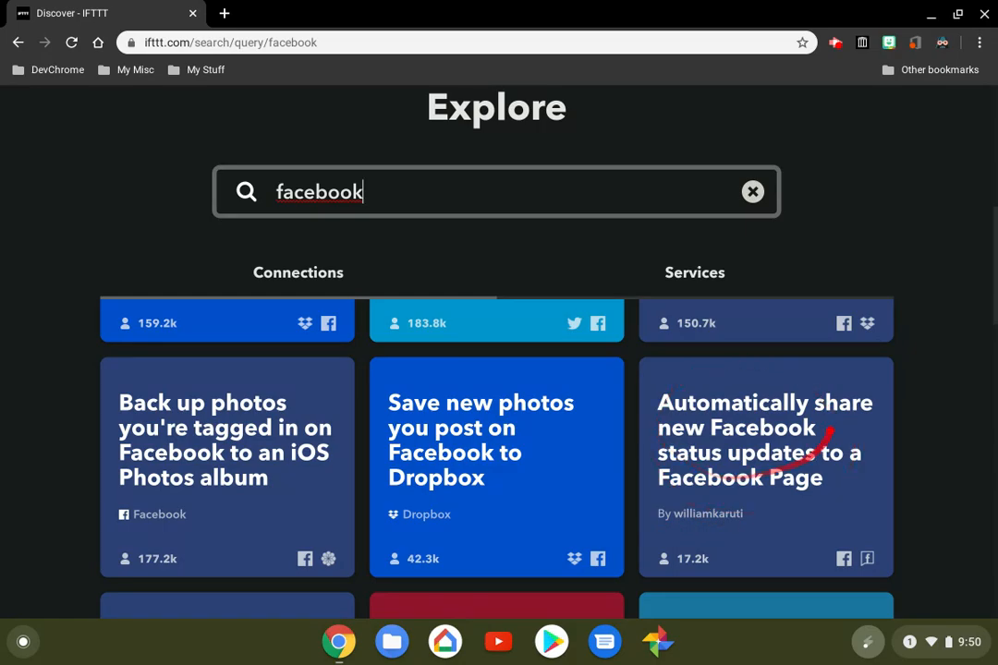
scroll(499, 444, "down", 2)
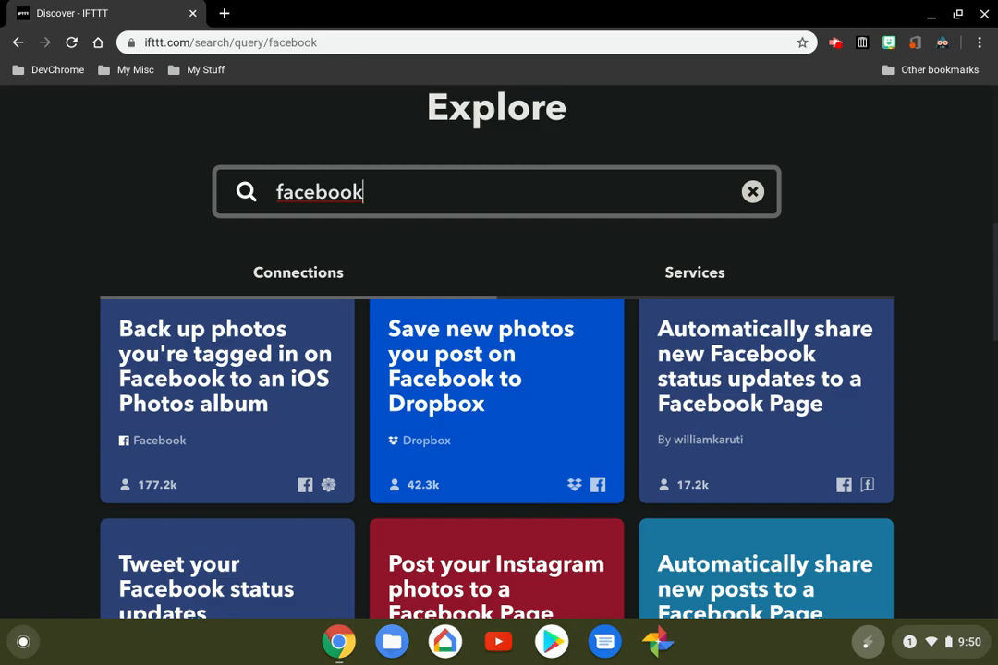
scroll(497, 444, "down", 3)
scroll(496, 443, "up", 9)
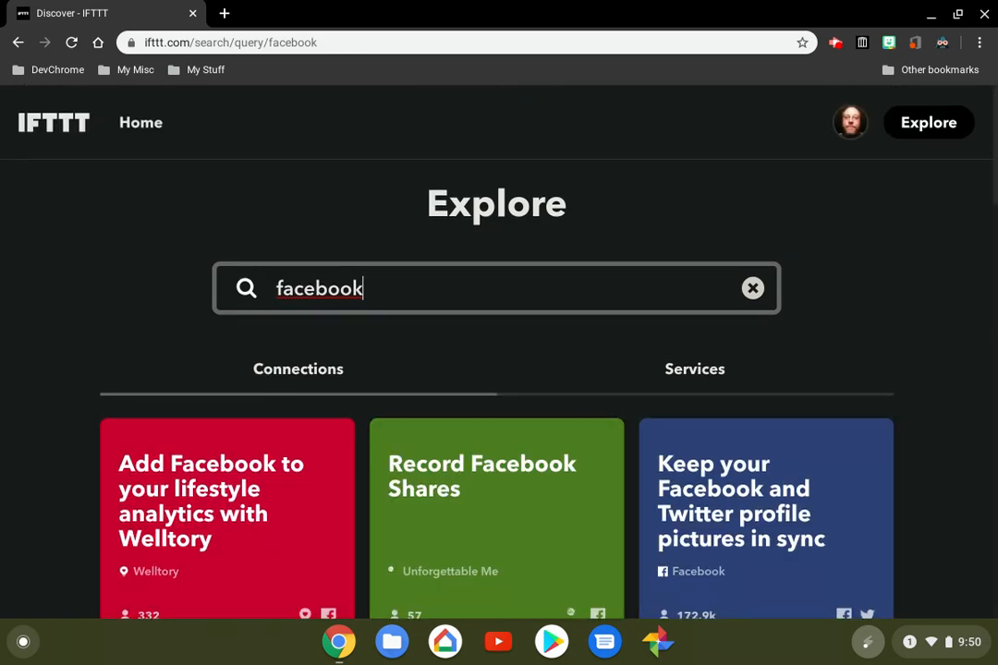
Switch the facebook search results to Services and look through the whole list
left_click(695, 369)
scroll(695, 388, "down", 1)
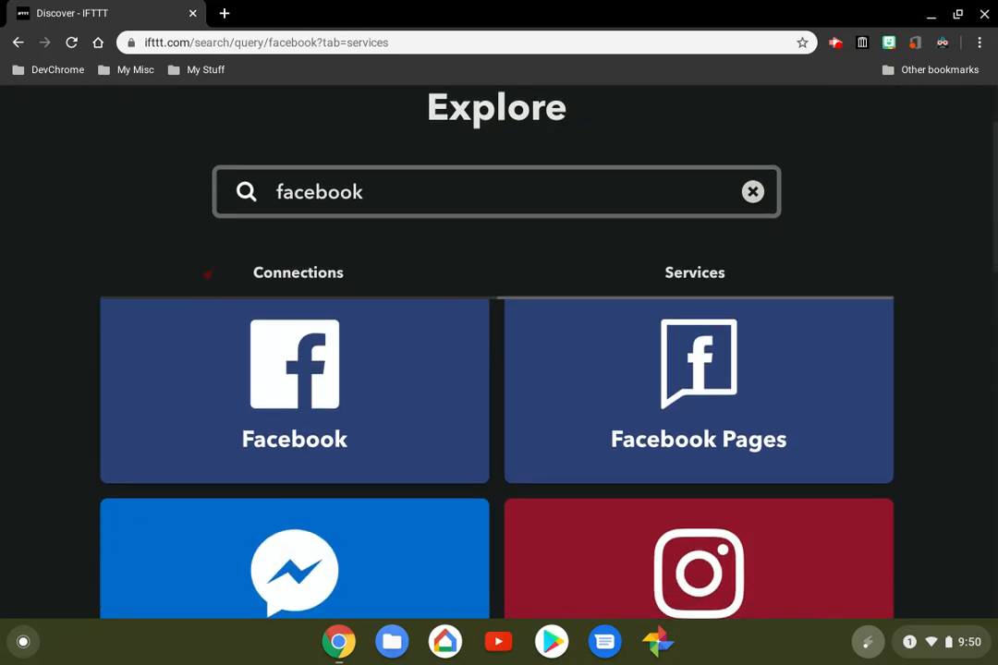
scroll(496, 457, "down", 4)
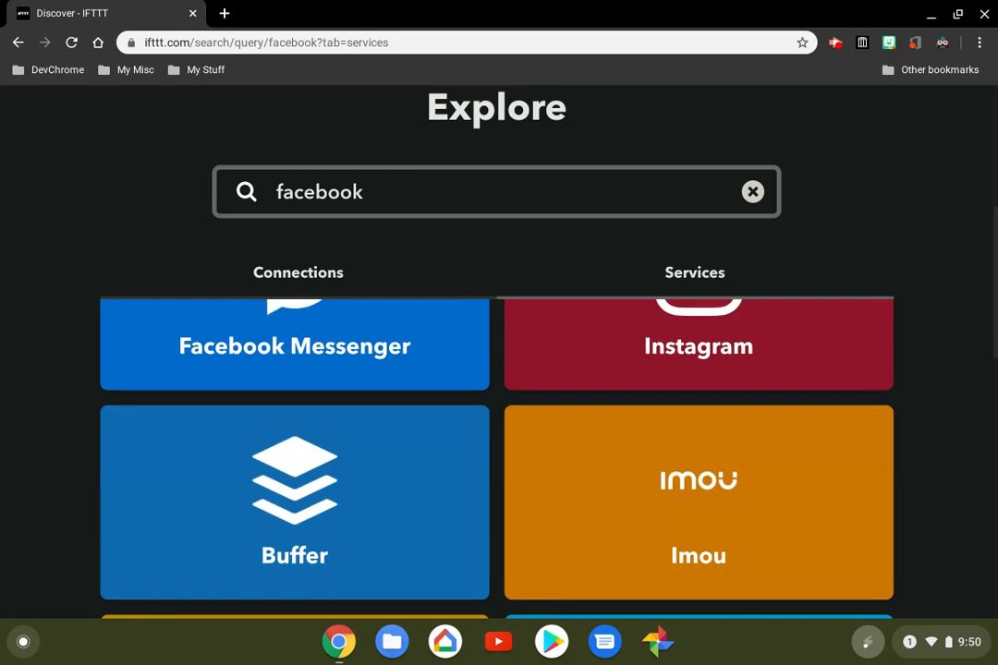
scroll(496, 457, "down", 5)
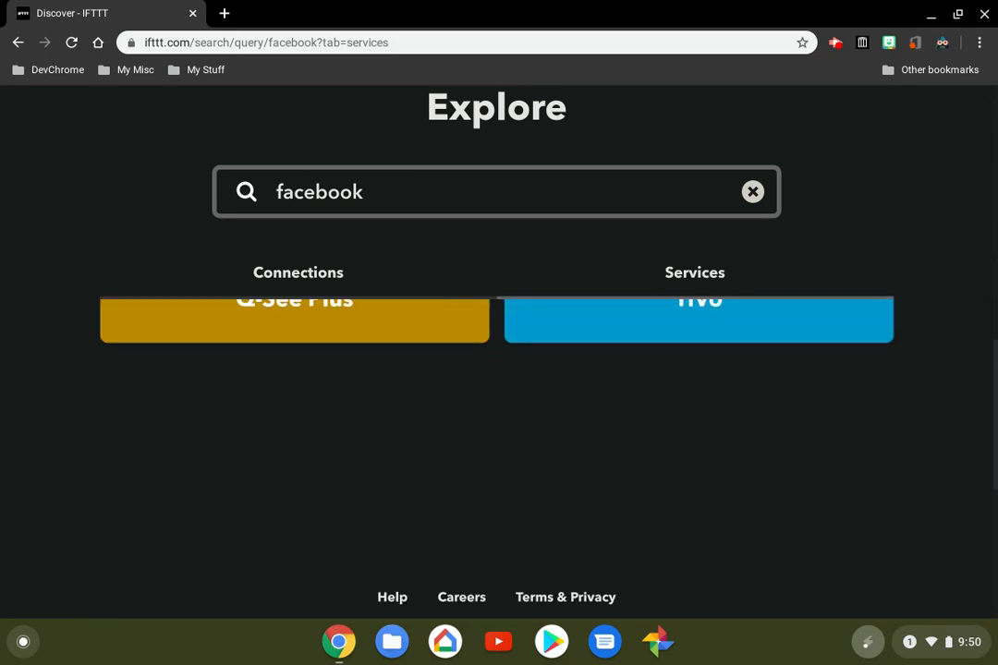
scroll(497, 457, "up", 7)
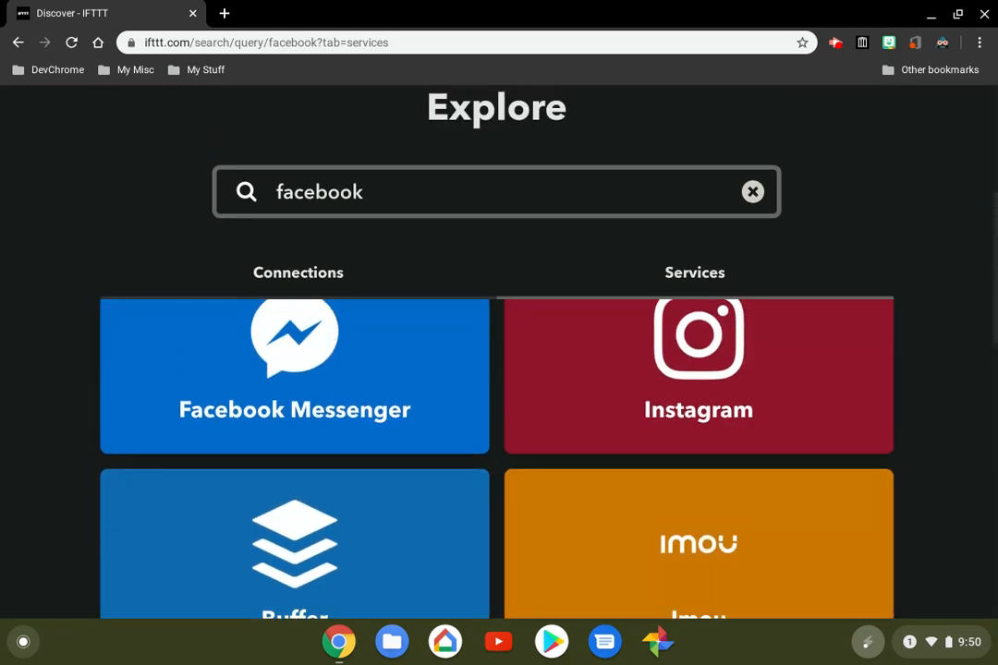
scroll(497, 457, "up", 2)
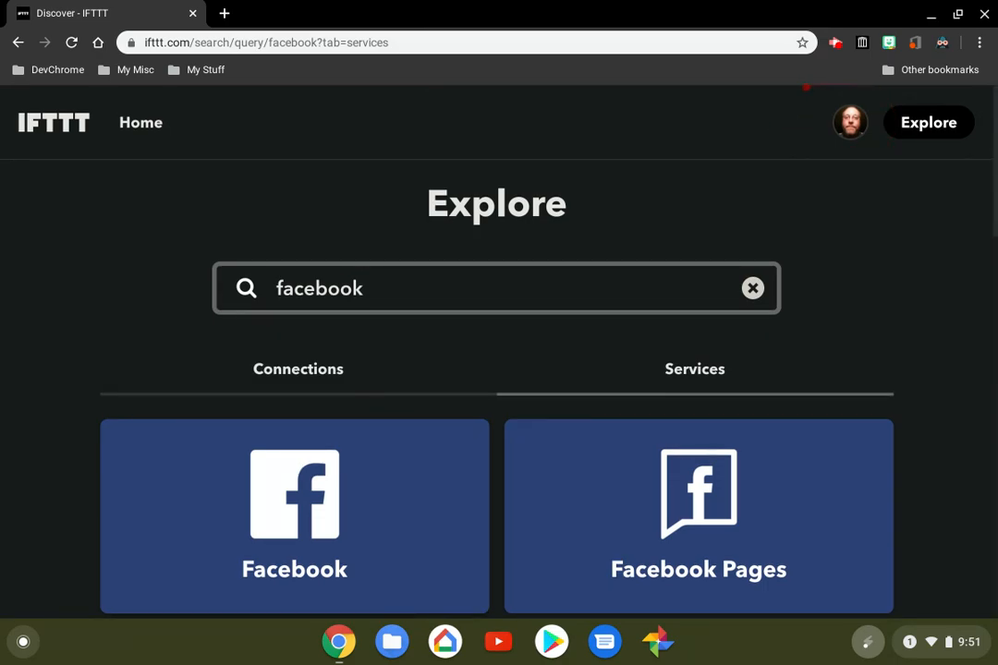
Start creating a new applet from the account options and open the service selection for its If This trigger
left_click(850, 122)
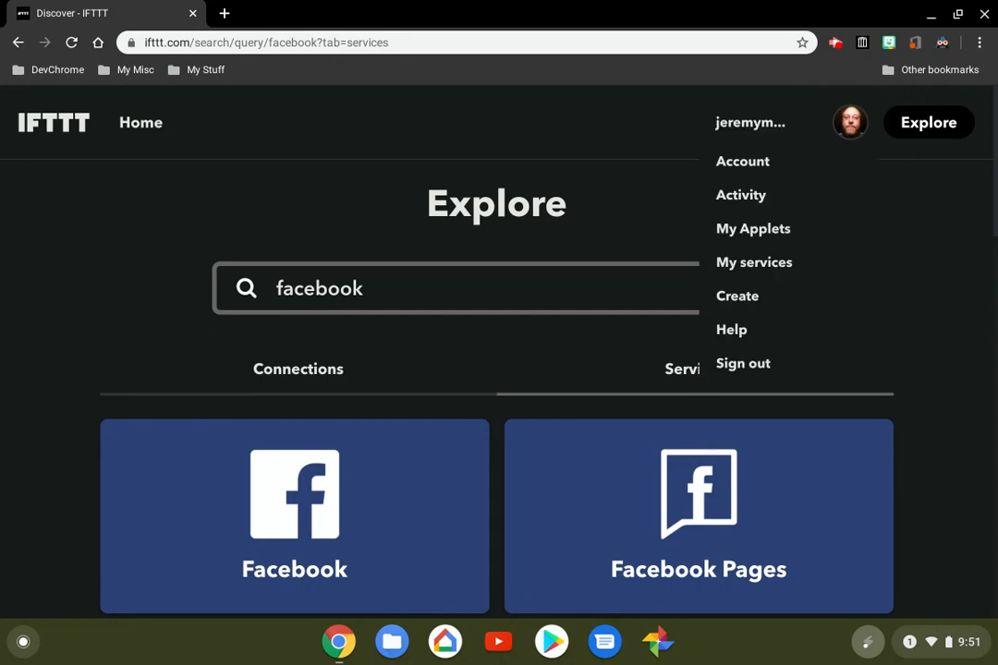
left_click(737, 295)
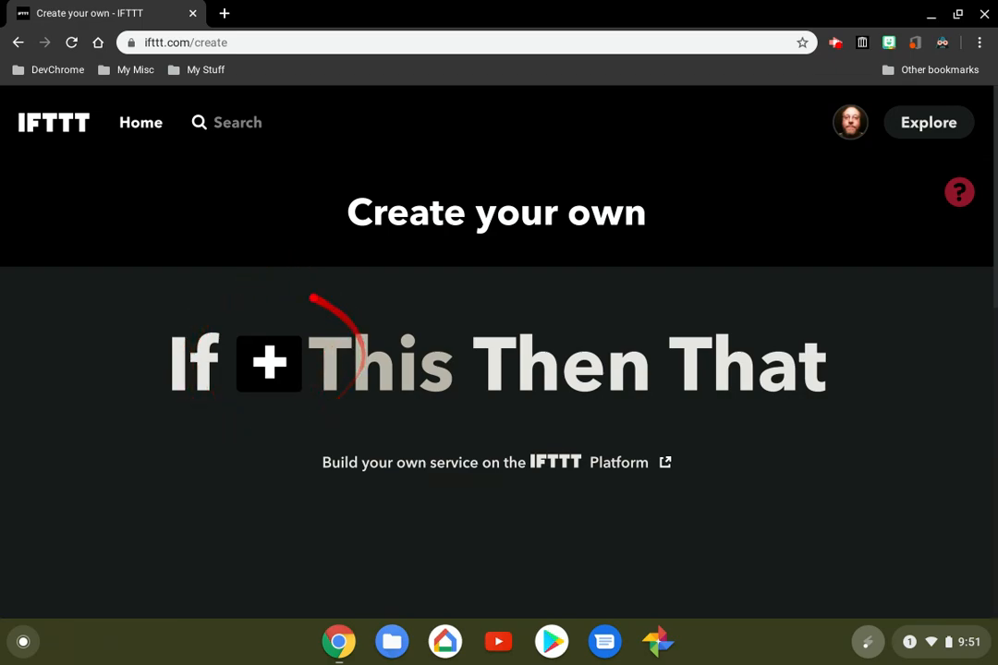
left_click(268, 363)
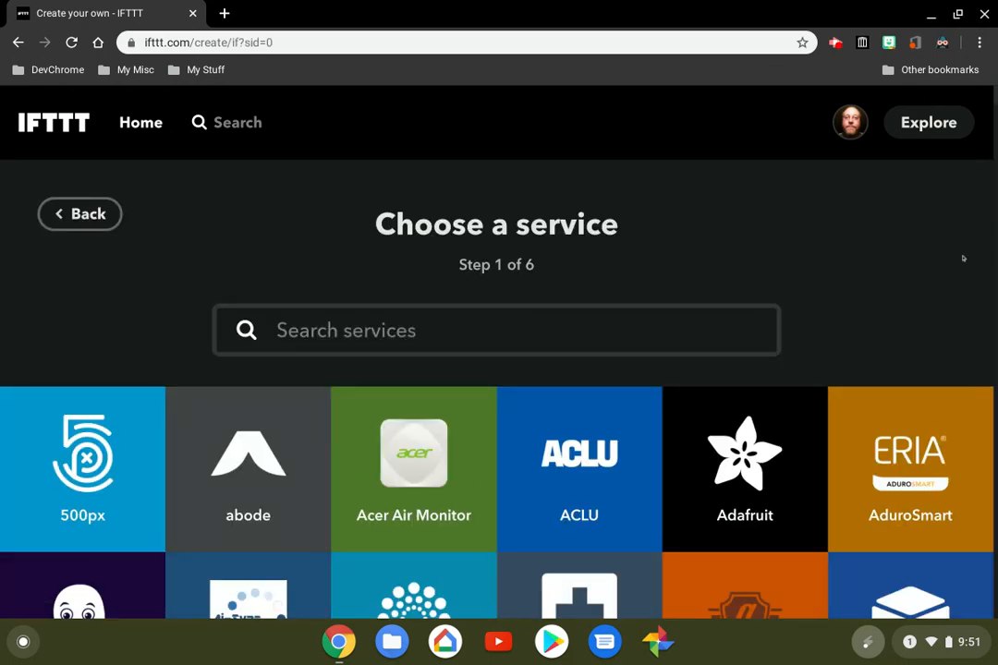
Look through the trigger services starting with A, including the Android device, phone call, photo and SMS ones
scroll(499, 351, "down", 5)
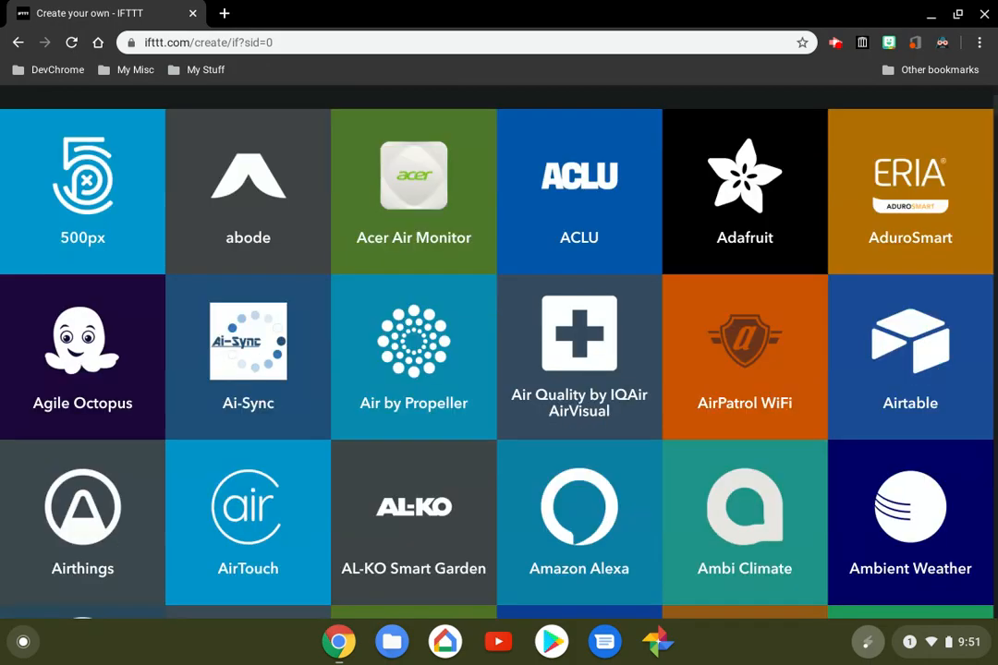
scroll(499, 351, "down", 2)
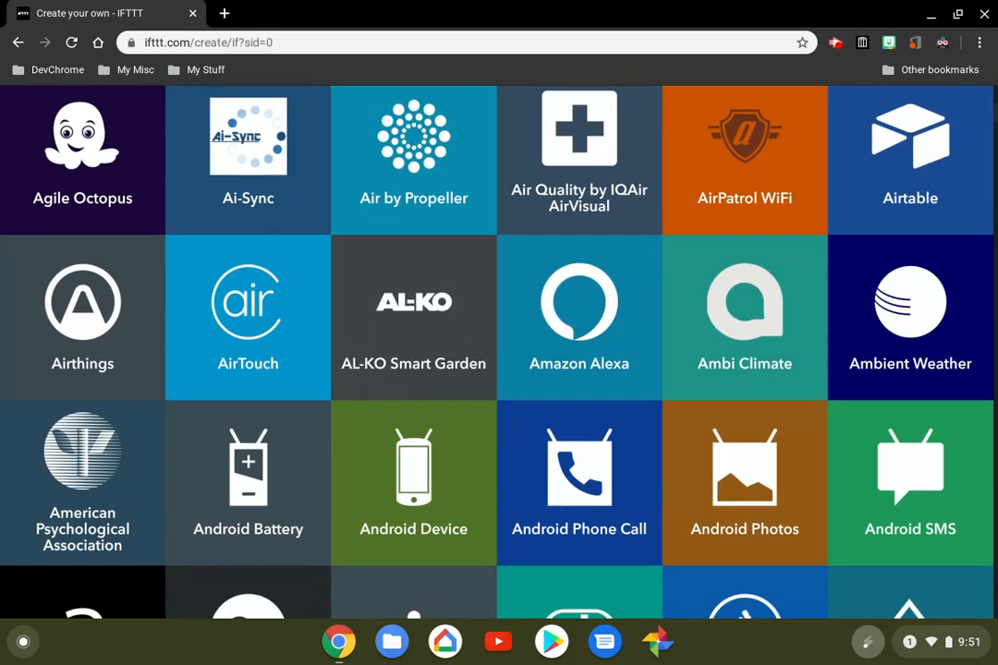
scroll(499, 351, "up", 4)
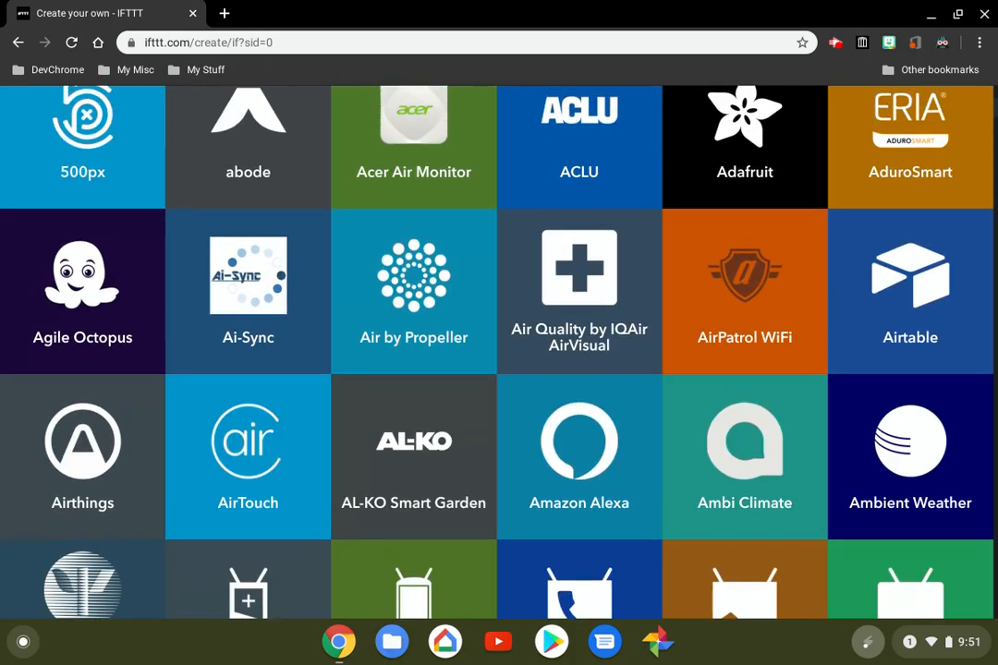
scroll(499, 351, "down", 2)
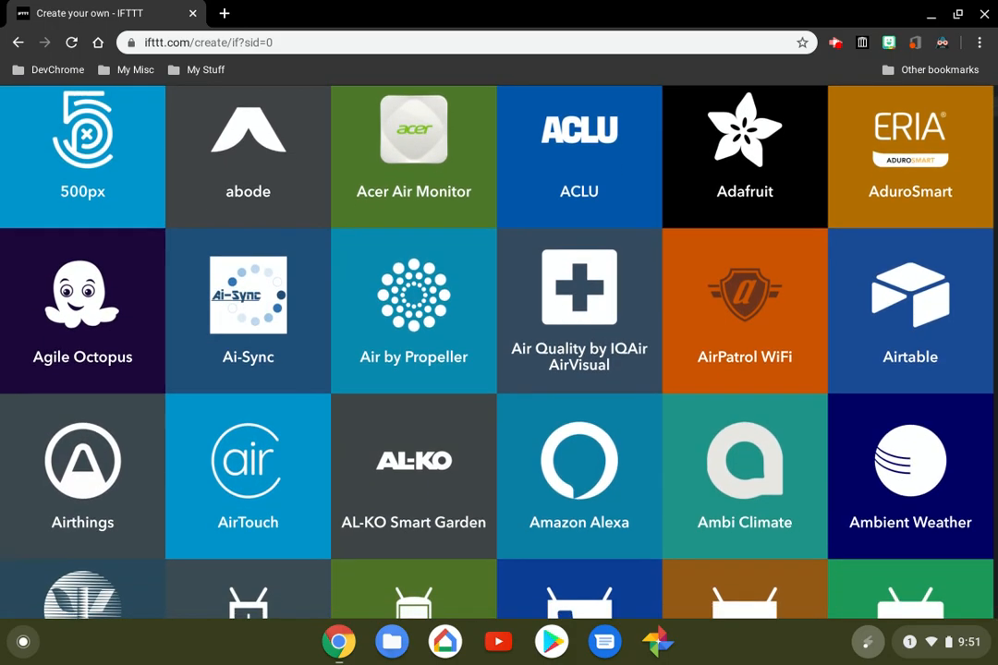
scroll(499, 351, "down", 2)
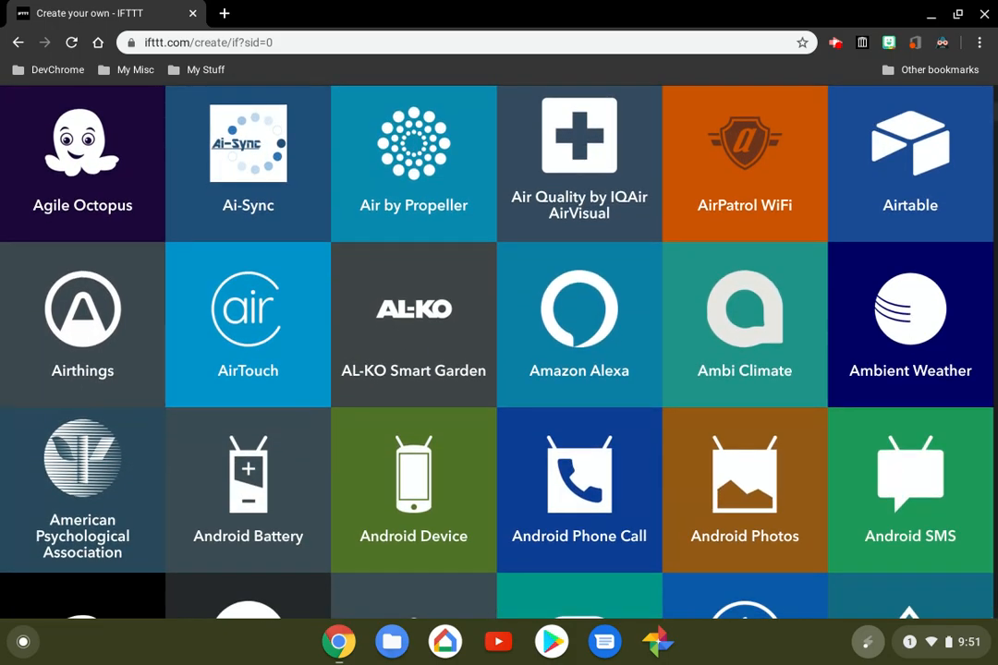
scroll(499, 351, "down", 2)
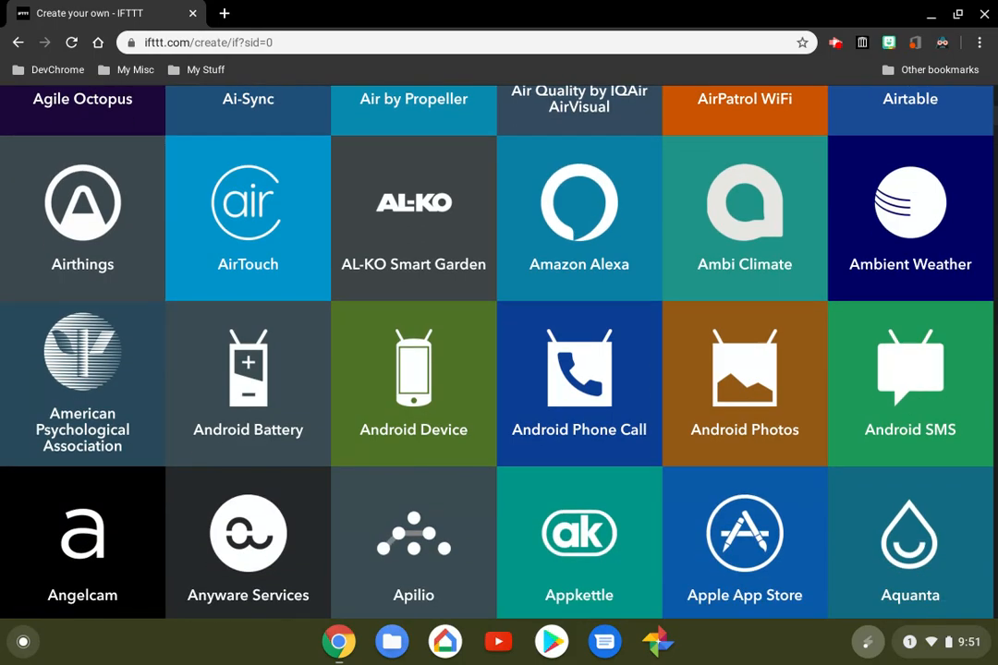
scroll(499, 352, "down", 1)
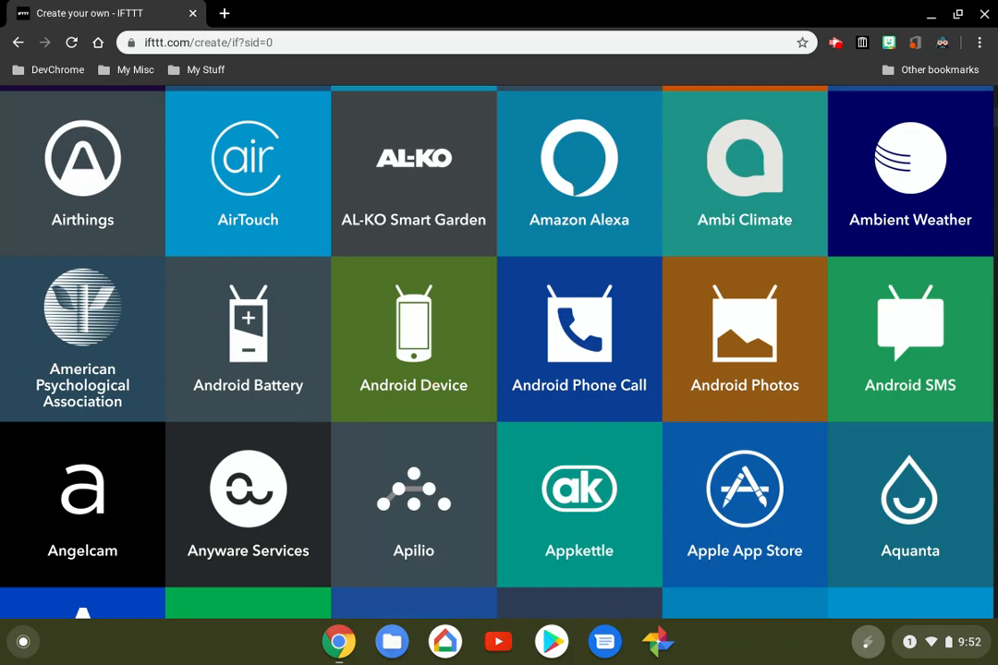
scroll(499, 352, "down", 2)
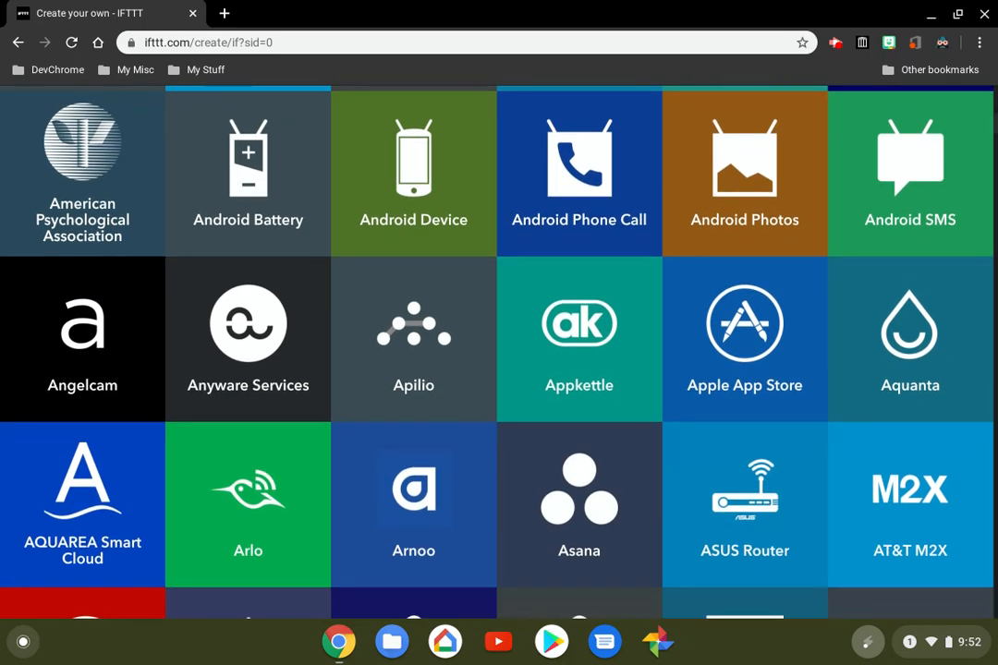
scroll(499, 351, "down", 2)
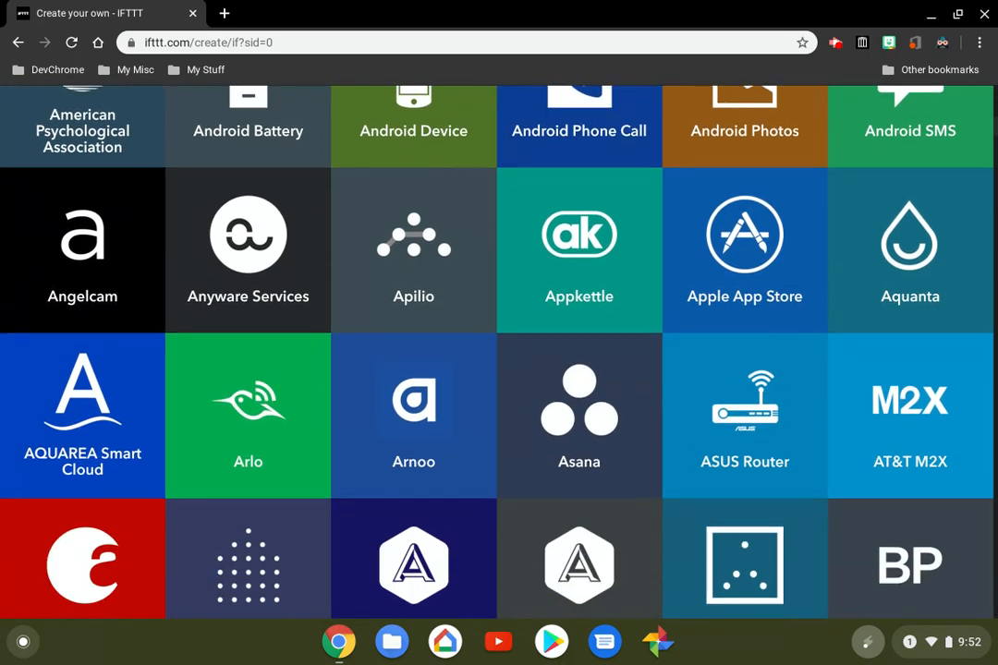
scroll(499, 351, "down", 4)
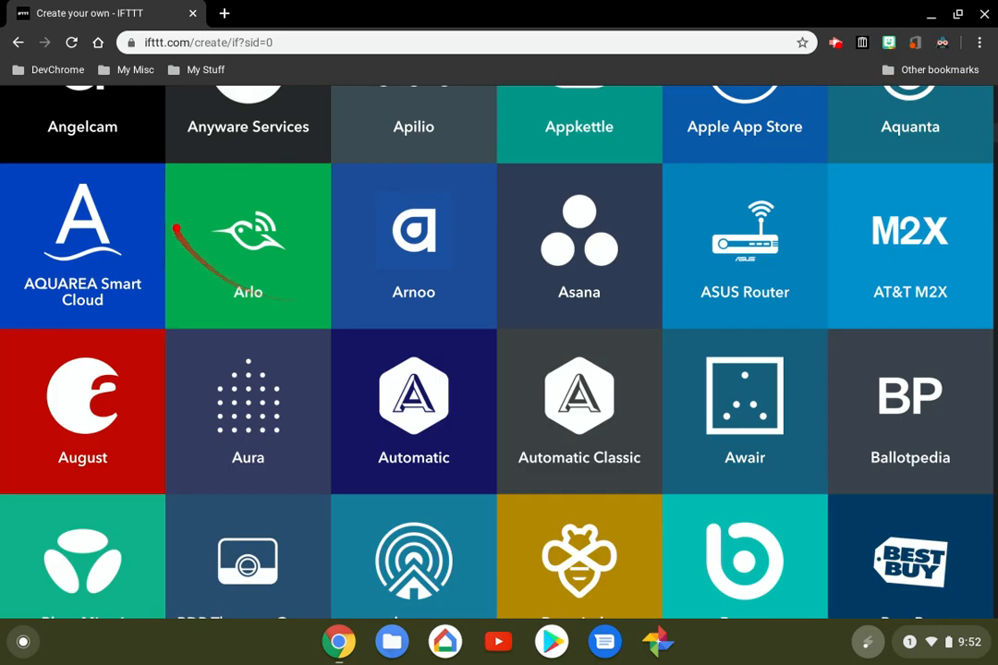
Examine the trigger services starting with B and C, from smart-home brands to public agencies
scroll(499, 351, "down", 3)
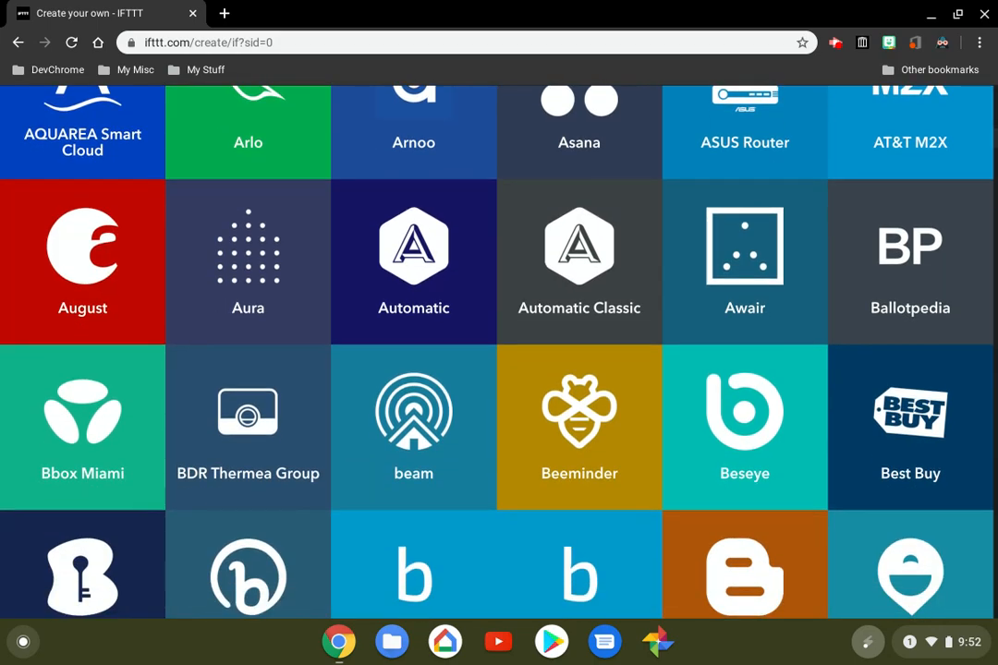
scroll(499, 351, "down", 1)
scroll(499, 351, "down", 1)
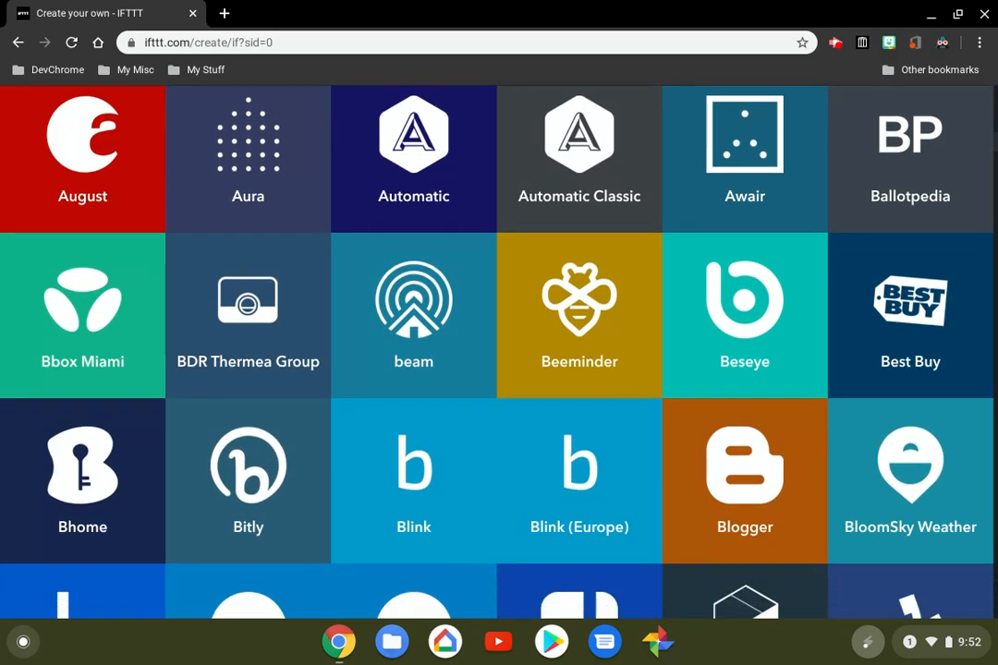
scroll(499, 351, "down", 1)
scroll(499, 352, "down", 1)
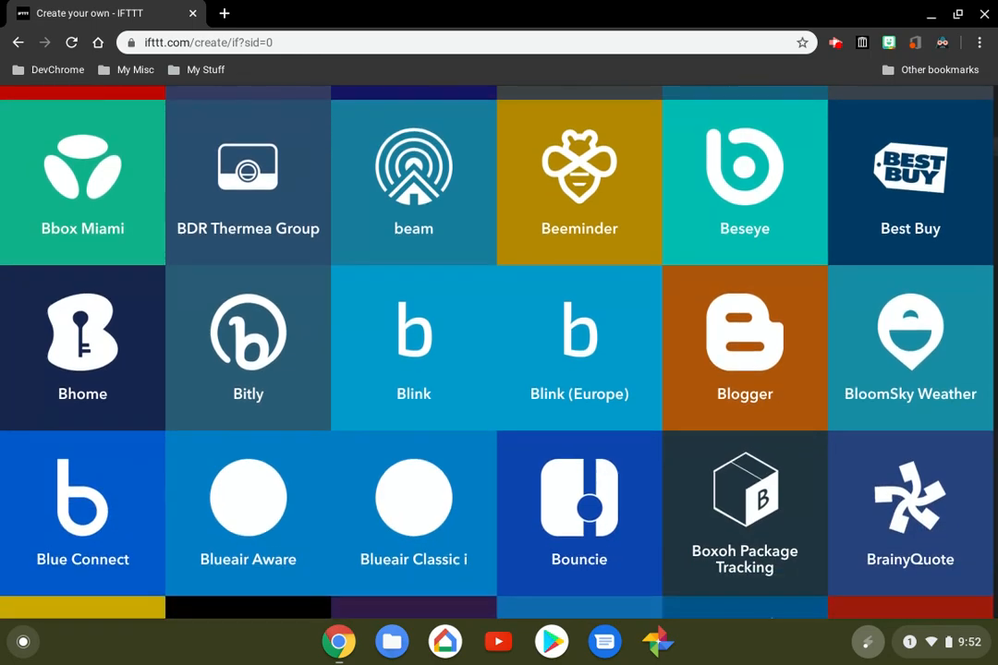
scroll(499, 351, "down", 2)
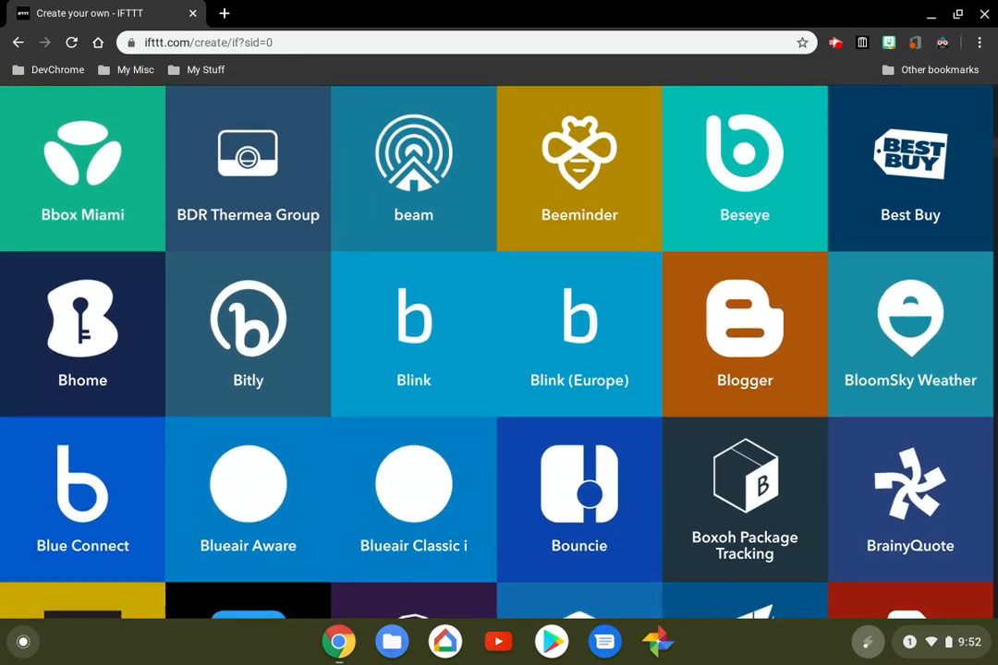
scroll(499, 352, "down", 7)
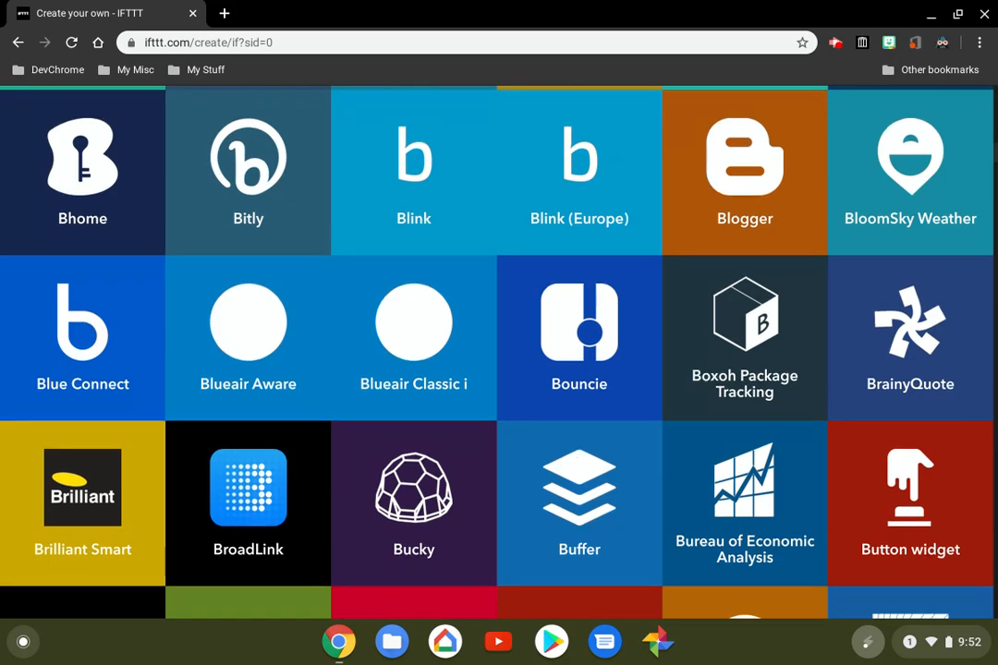
scroll(499, 351, "down", 3)
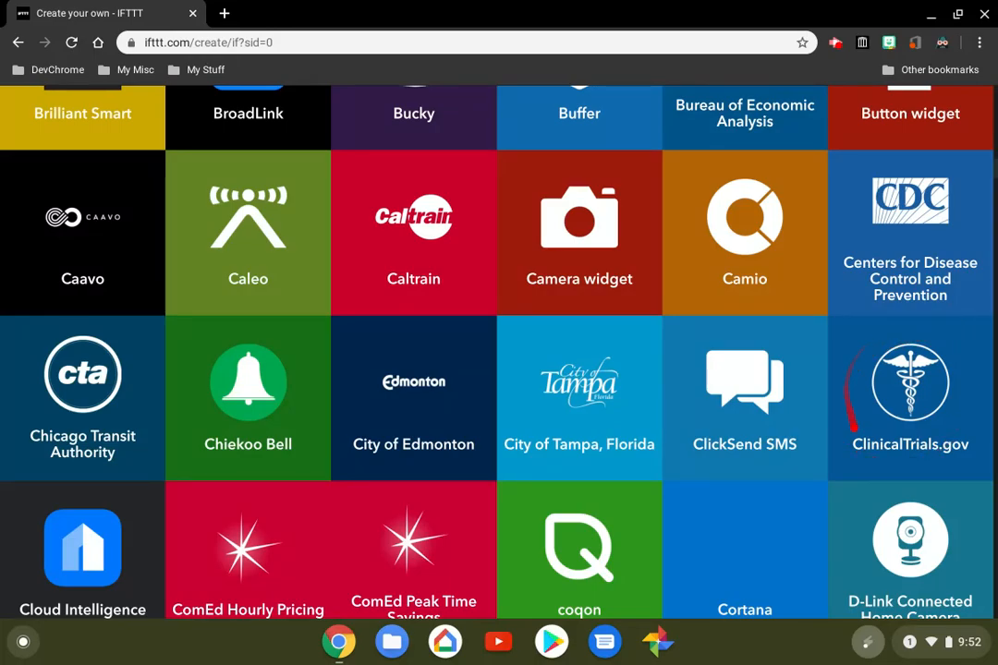
scroll(852, 427, "down", 3)
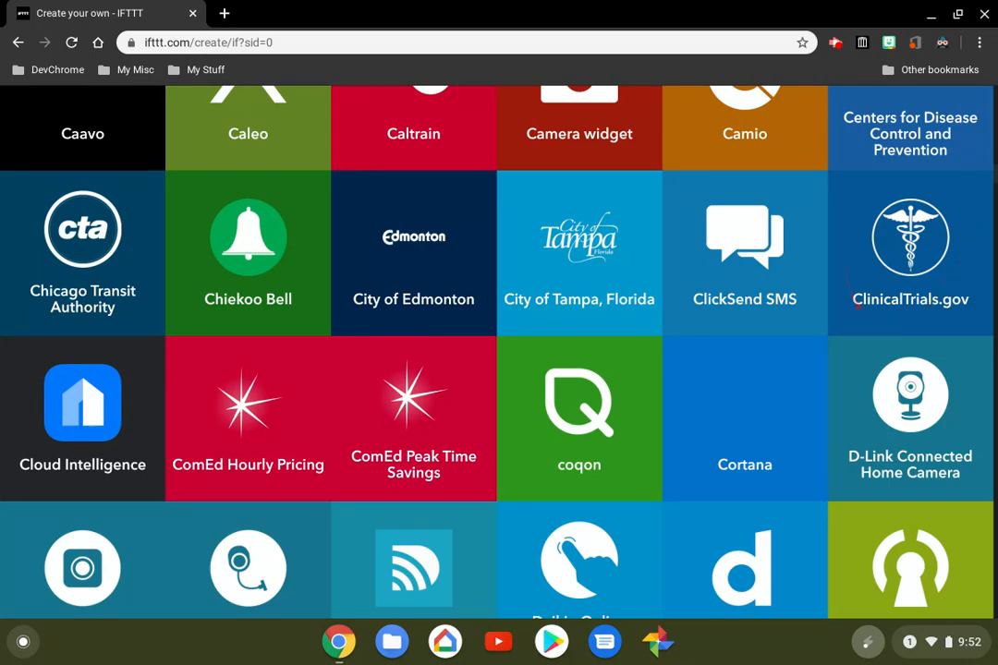
Review the trigger services from D through F, including Date & Time, Dropbox, Email, Evernote and Facebook
scroll(499, 351, "down", 3)
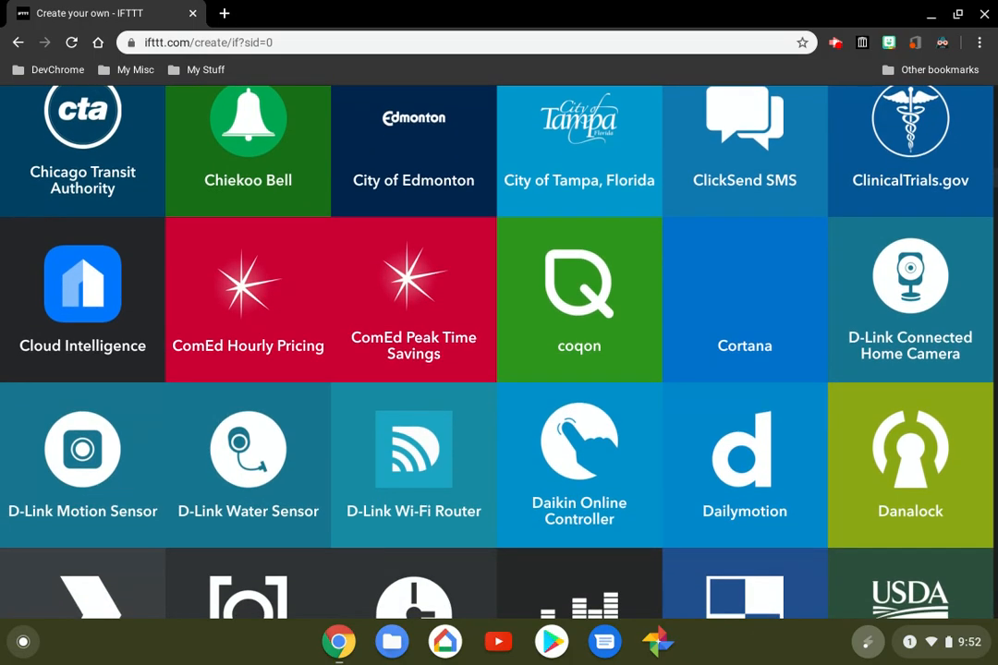
scroll(499, 351, "down", 3)
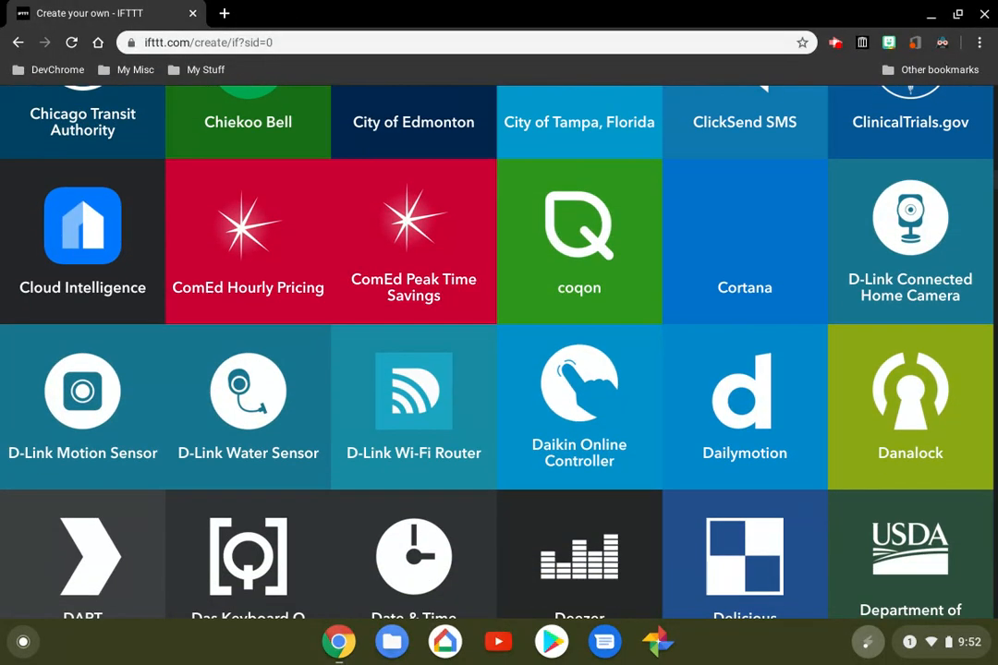
scroll(499, 351, "down", 2)
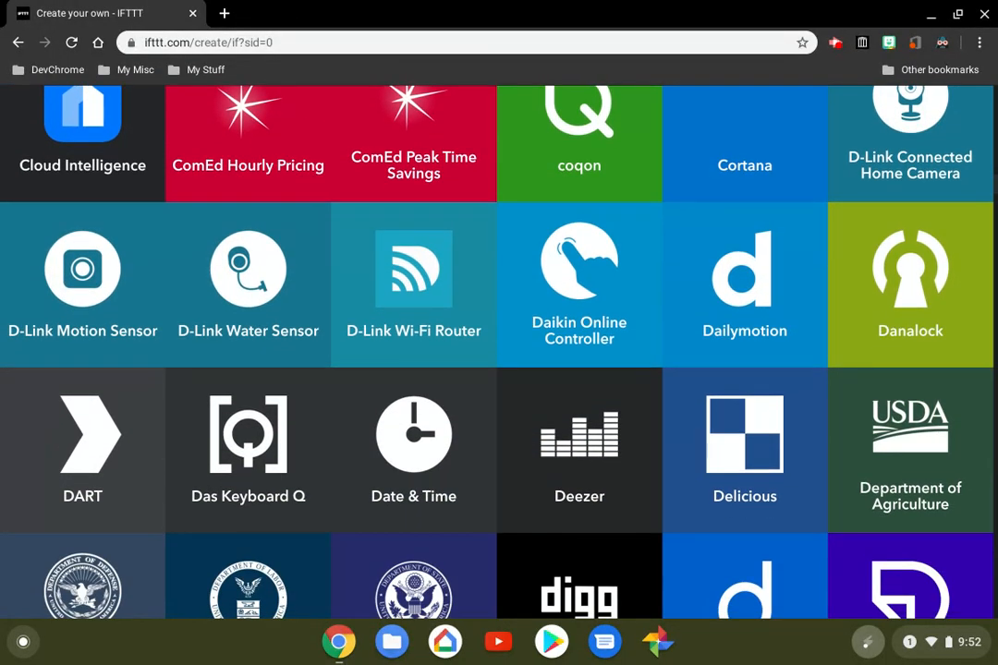
scroll(499, 351, "down", 2)
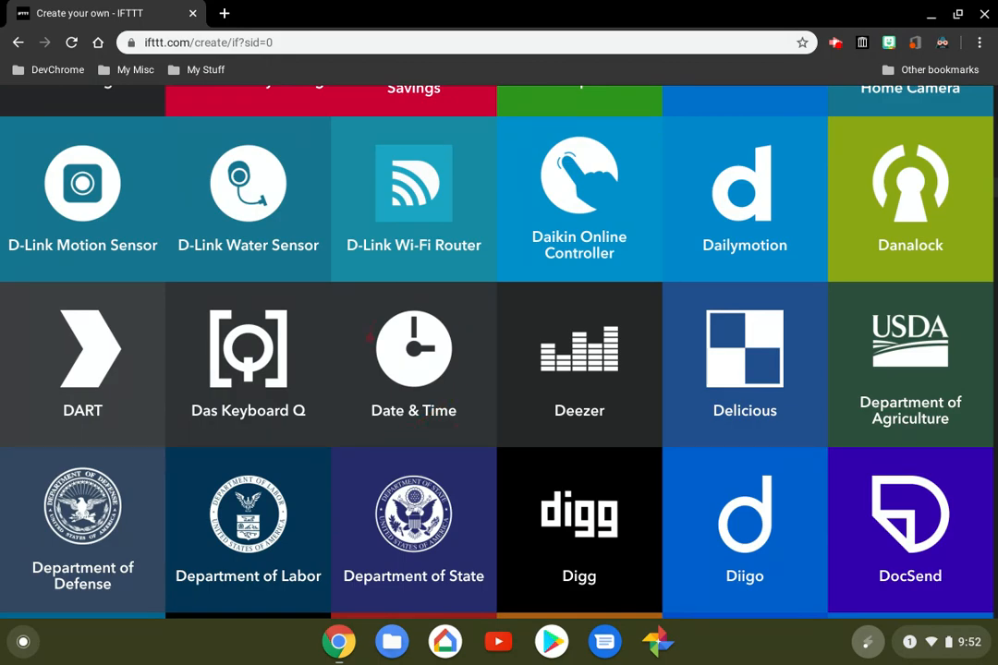
scroll(499, 352, "down", 5)
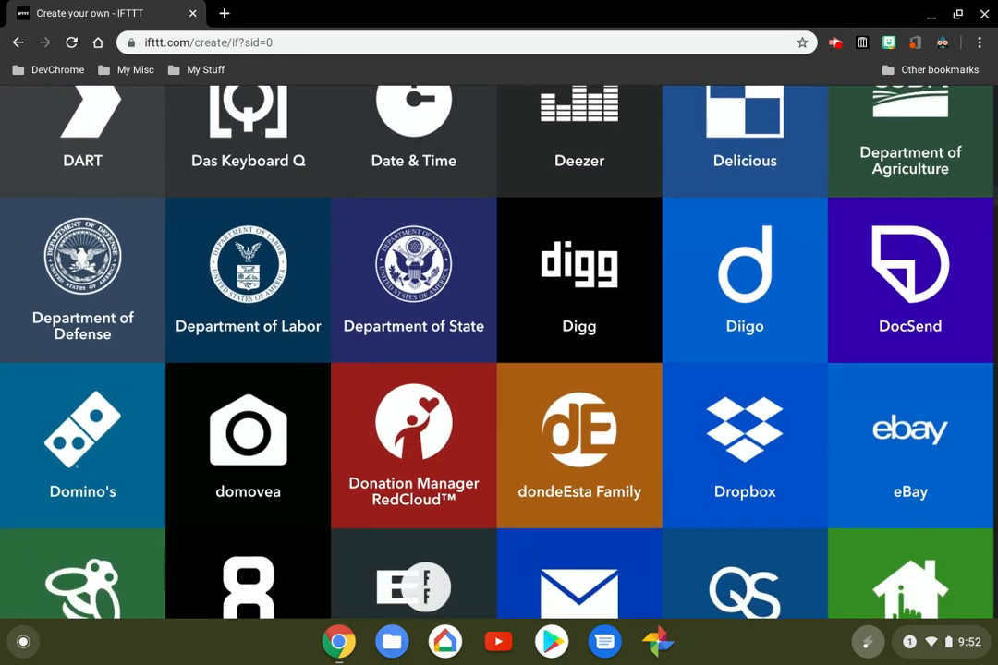
scroll(499, 352, "down", 2)
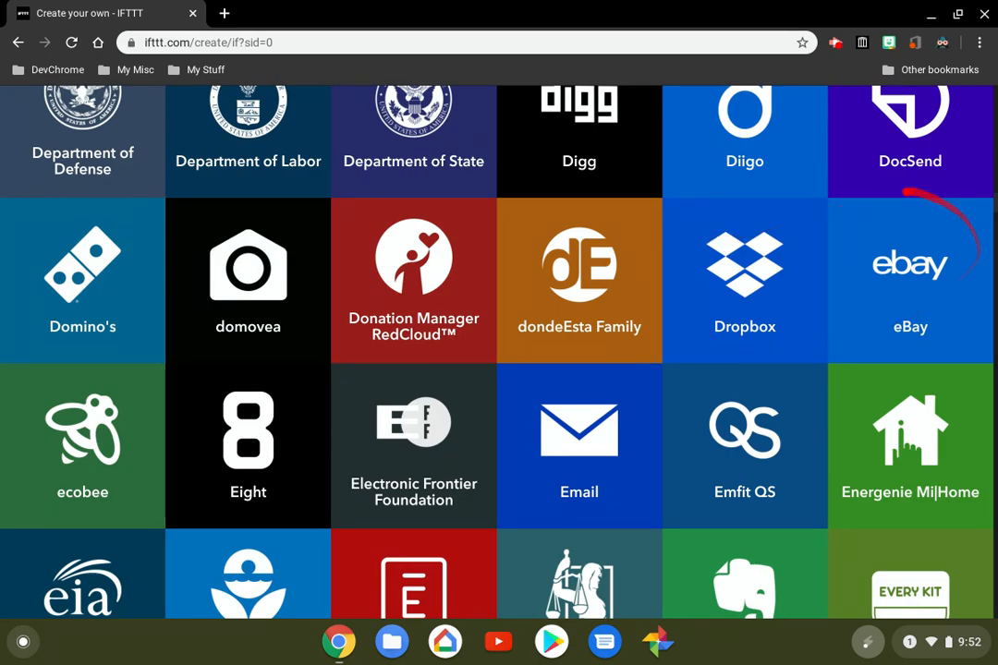
scroll(420, 351, "down", 4)
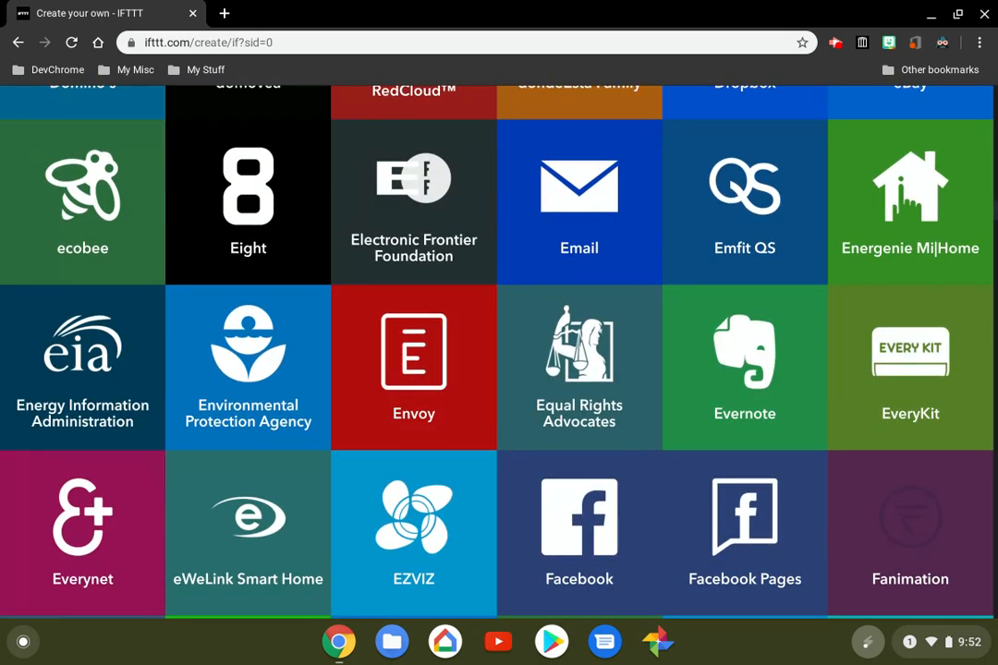
scroll(499, 351, "down", 3)
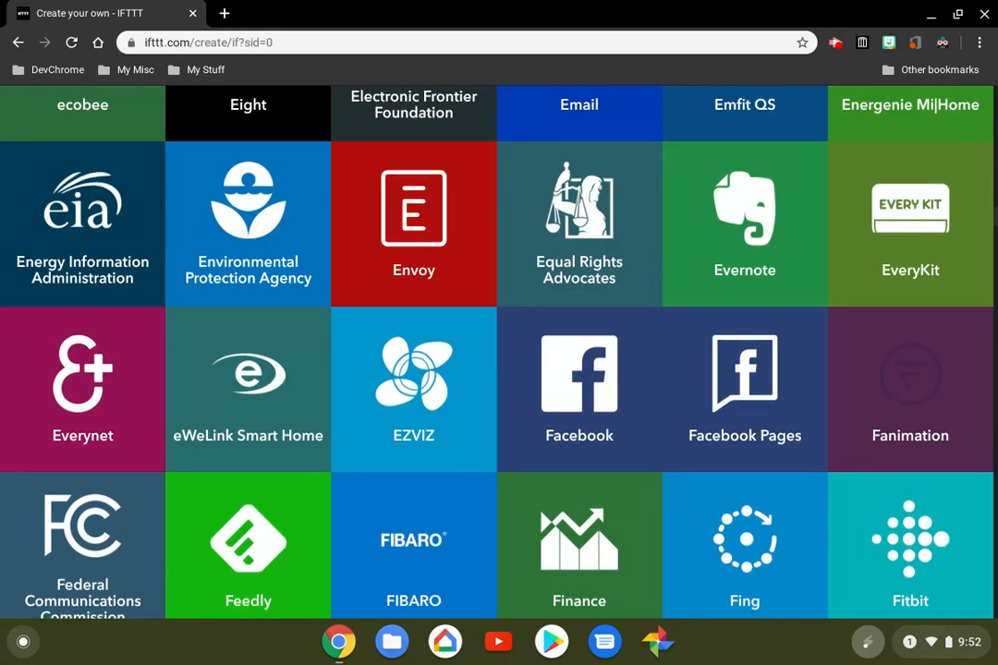
scroll(499, 351, "down", 4)
scroll(499, 351, "up", 3)
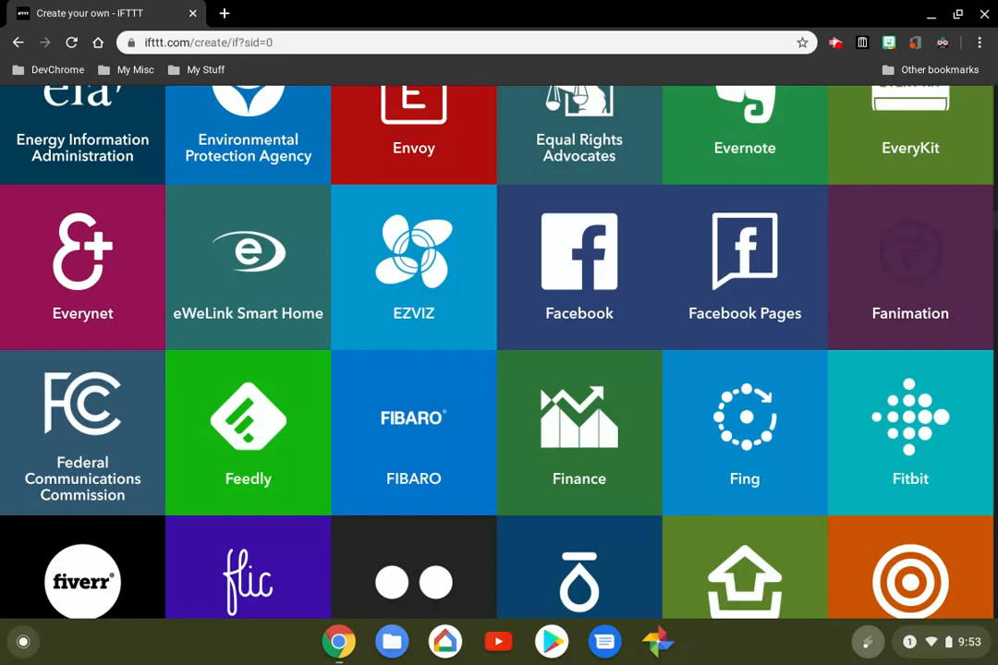
scroll(499, 351, "down", 2)
scroll(499, 351, "down", 2)
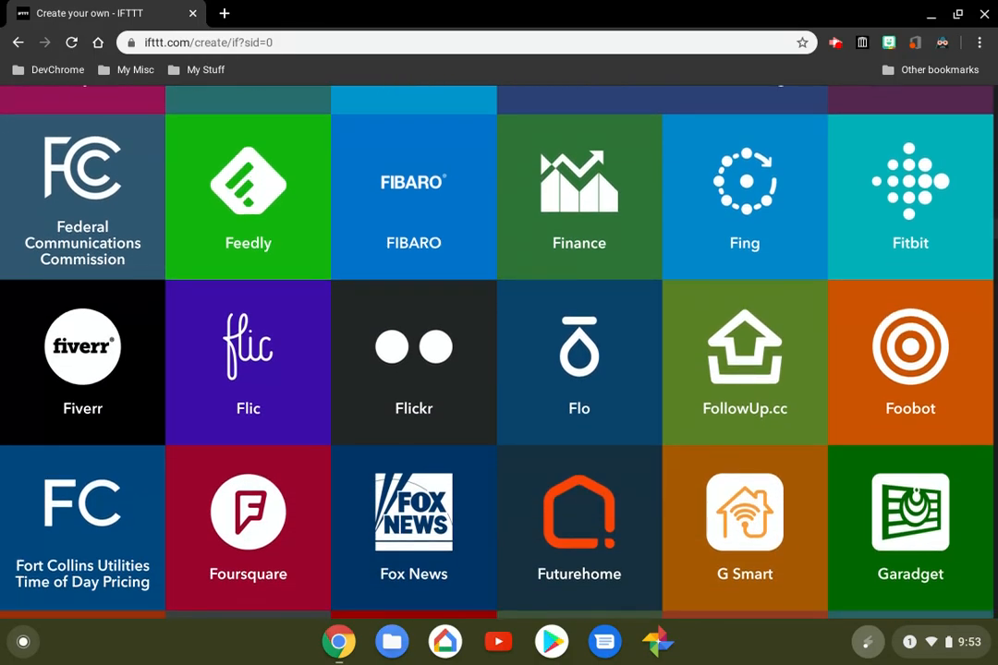
Look through the trigger services from F through S, including the Google, Home Connect, iOS, Logitech and SmartThings ones
scroll(499, 351, "down", 7)
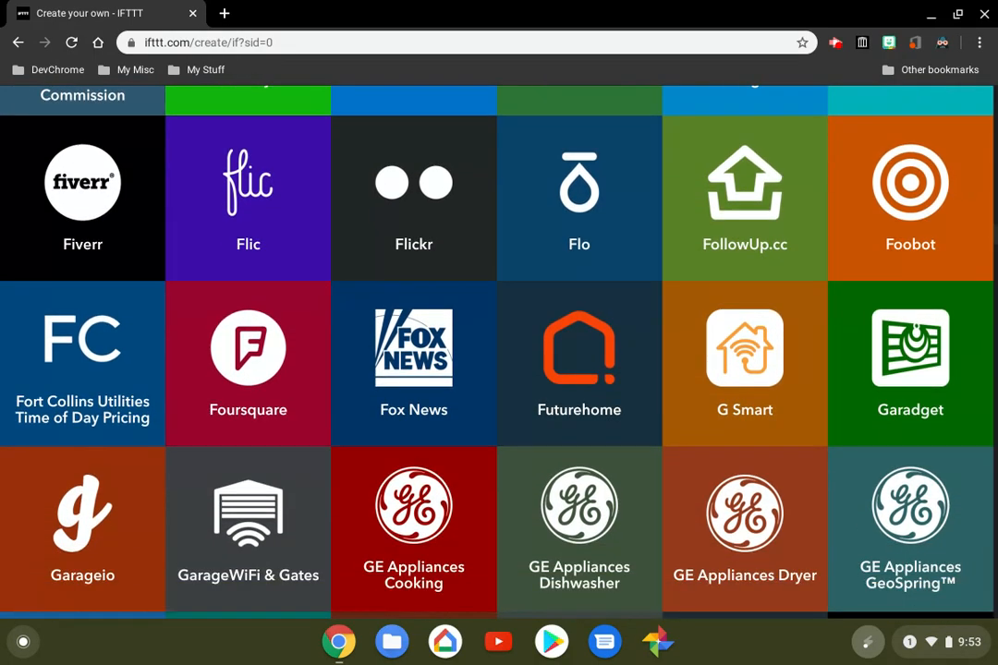
scroll(499, 351, "up", 2)
scroll(499, 351, "down", 3)
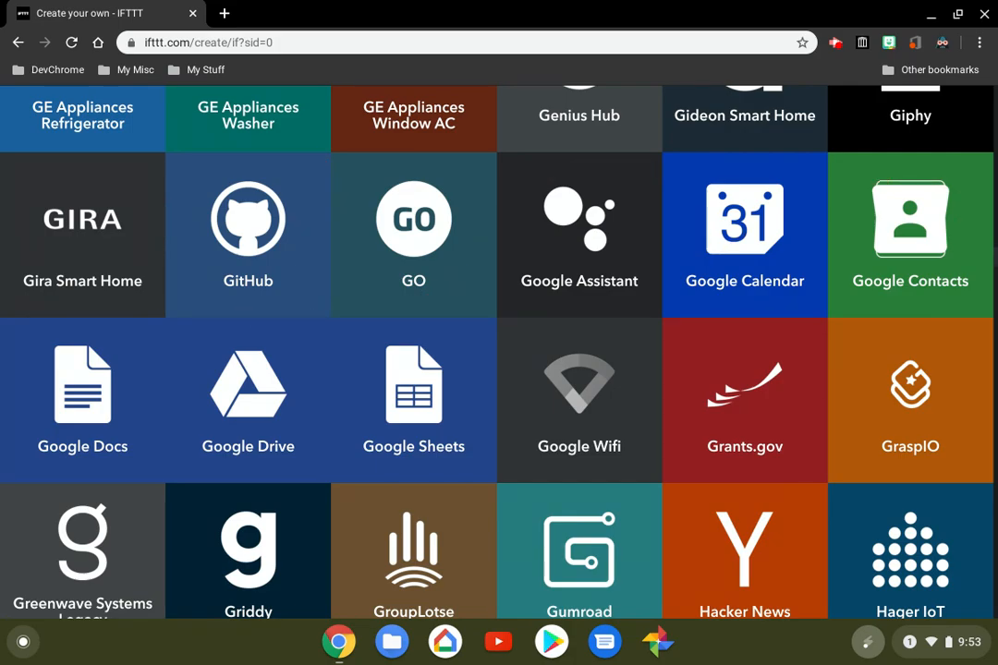
scroll(499, 351, "down", 1)
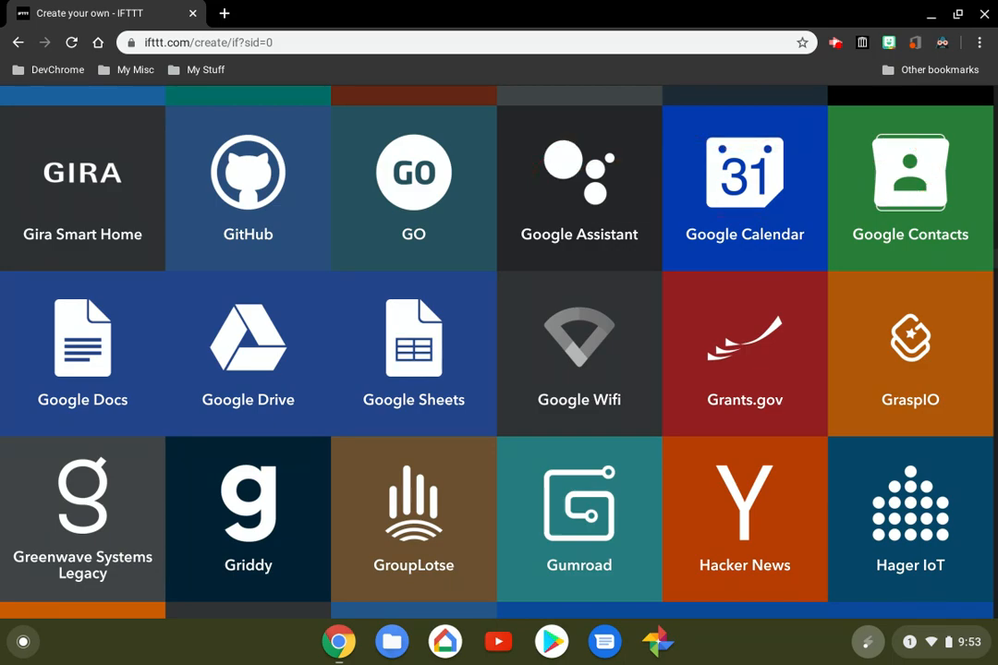
scroll(499, 351, "down", 8)
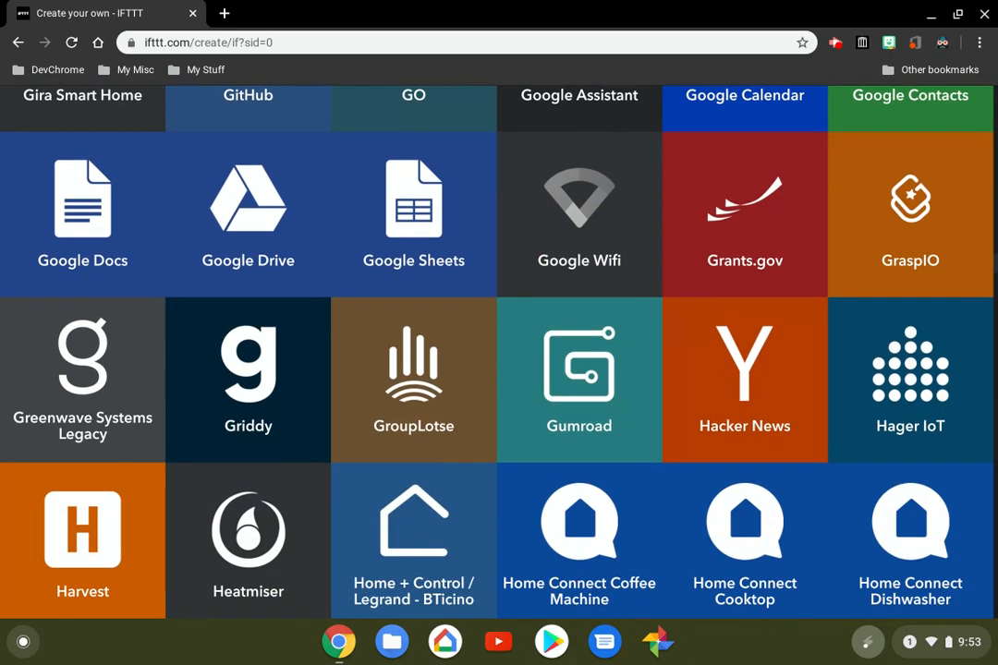
scroll(499, 352, "down", 8)
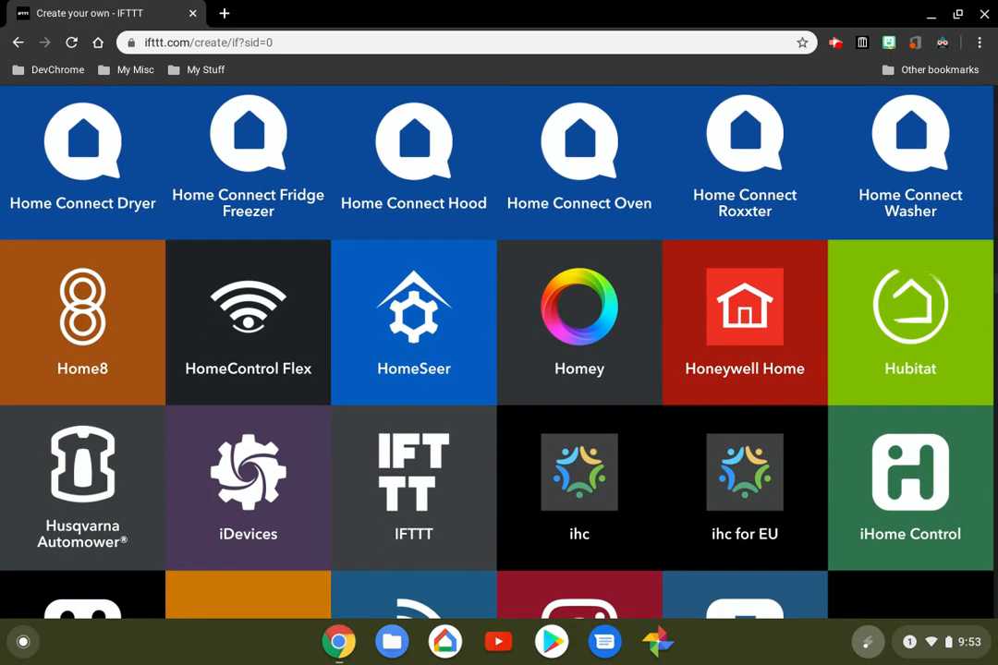
scroll(499, 351, "down", 9)
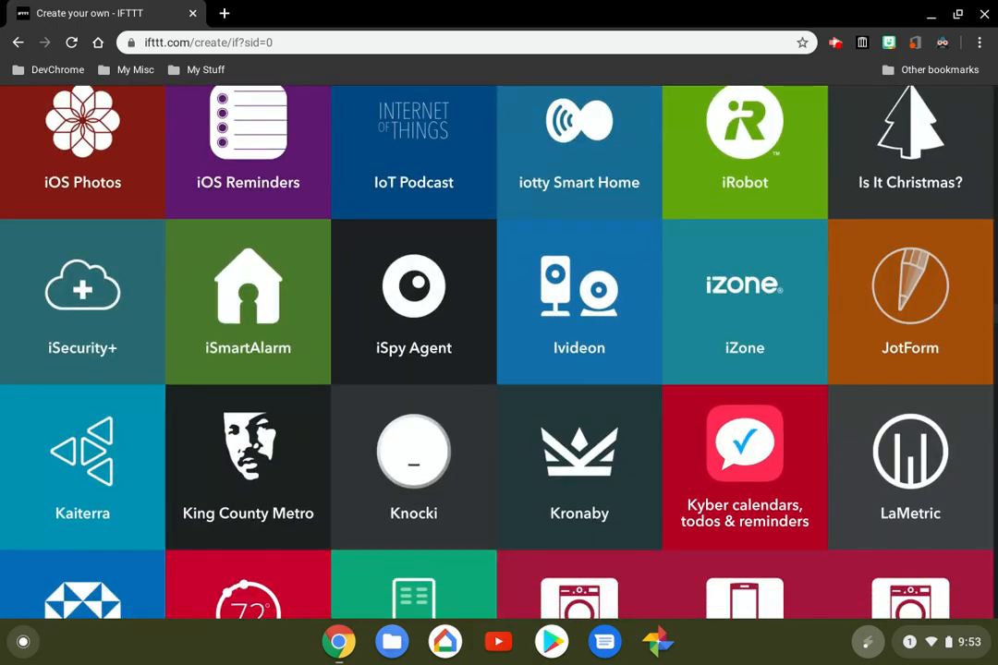
scroll(499, 351, "down", 20)
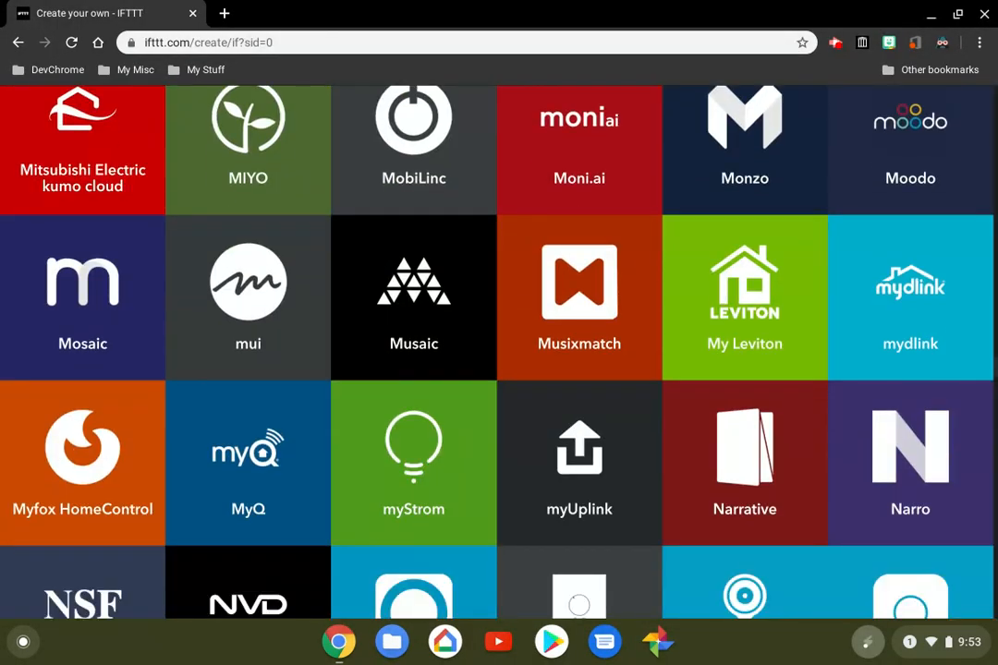
scroll(499, 351, "down", 12)
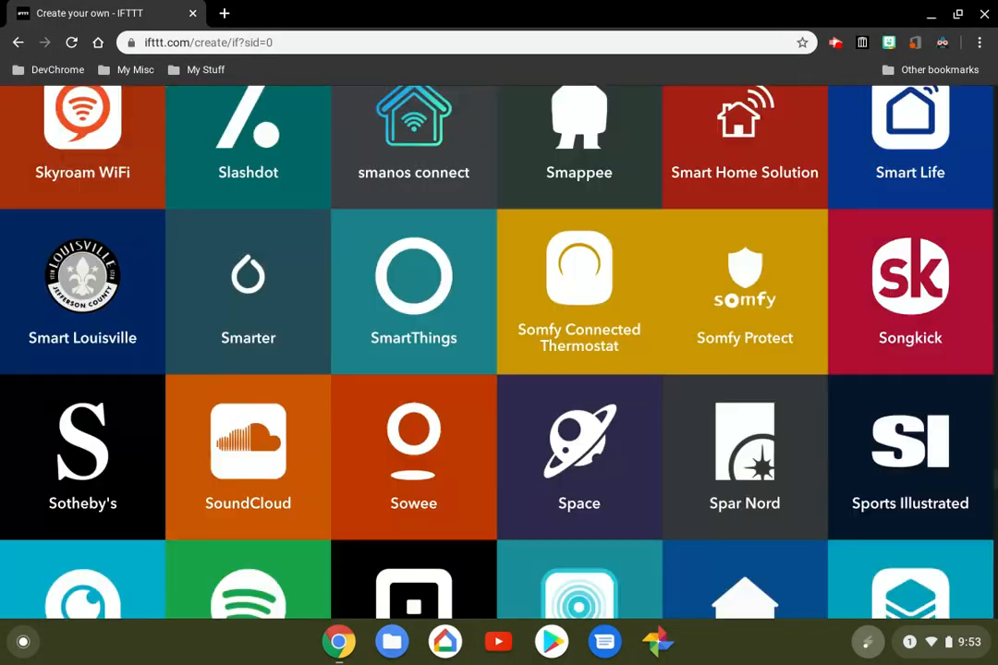
scroll(499, 351, "up", 10)
scroll(499, 351, "up", 20)
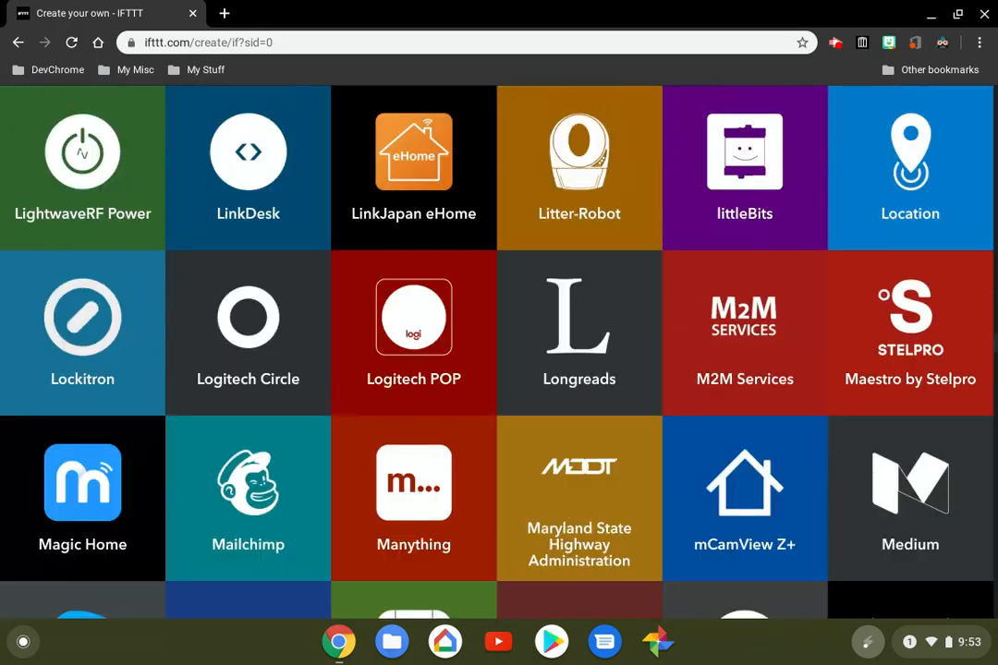
scroll(499, 351, "down", 6)
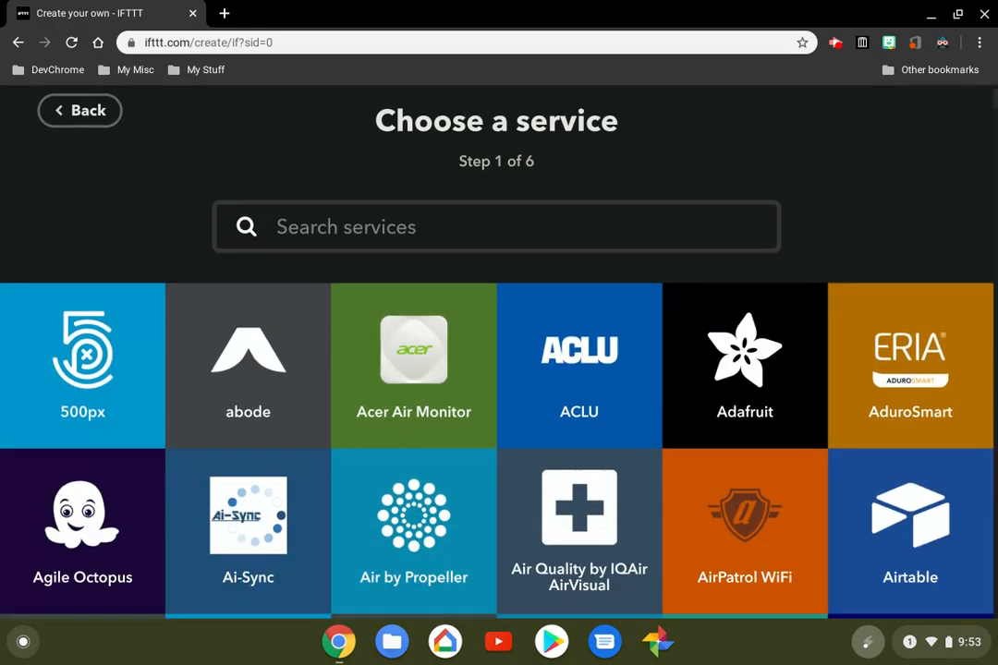
Find Google Calendar among the available services and choose it as the applet's trigger service
scroll(499, 351, "down", 3)
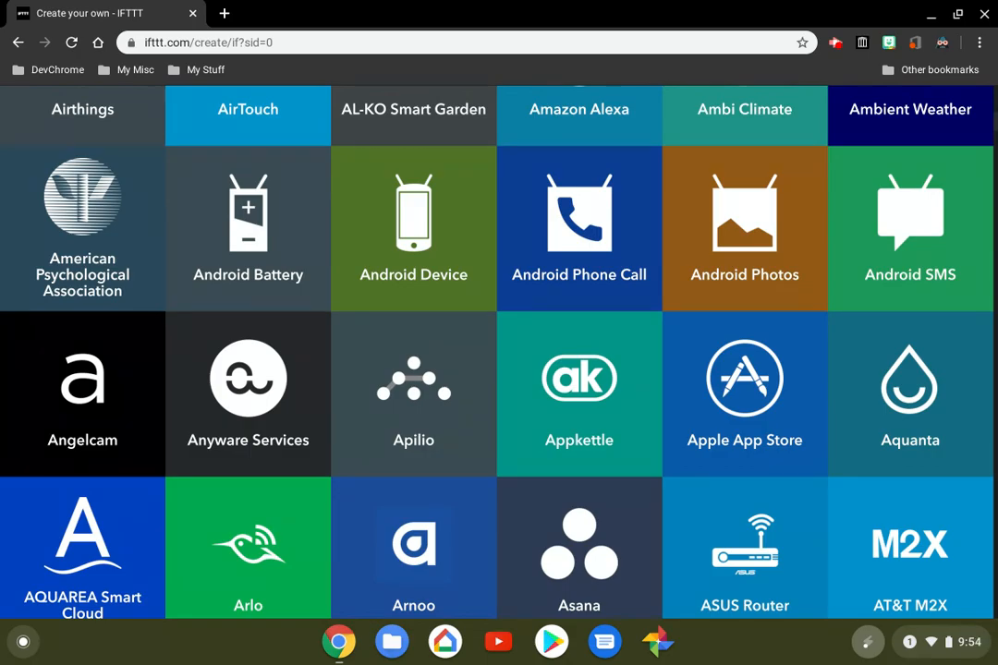
scroll(499, 352, "up", 3)
scroll(499, 351, "down", 10)
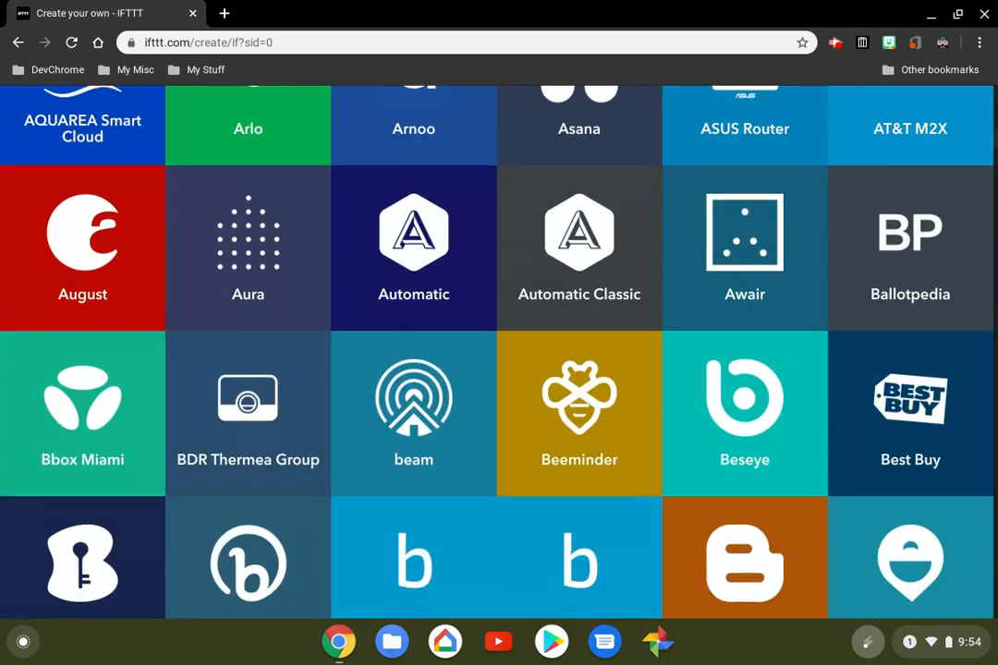
scroll(499, 351, "down", 13)
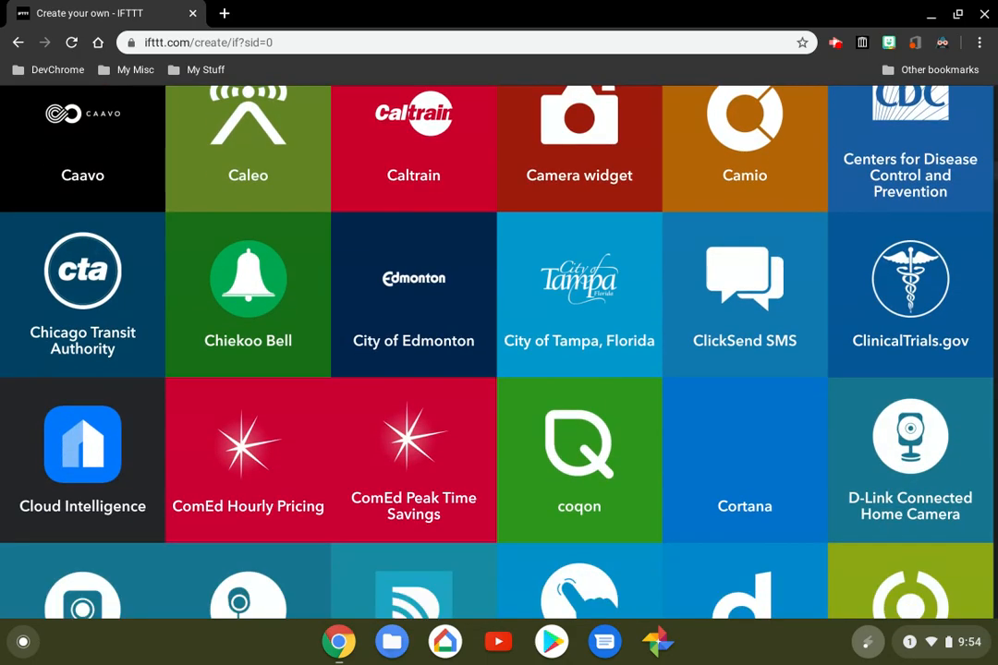
scroll(499, 351, "down", 3)
scroll(499, 351, "up", 4)
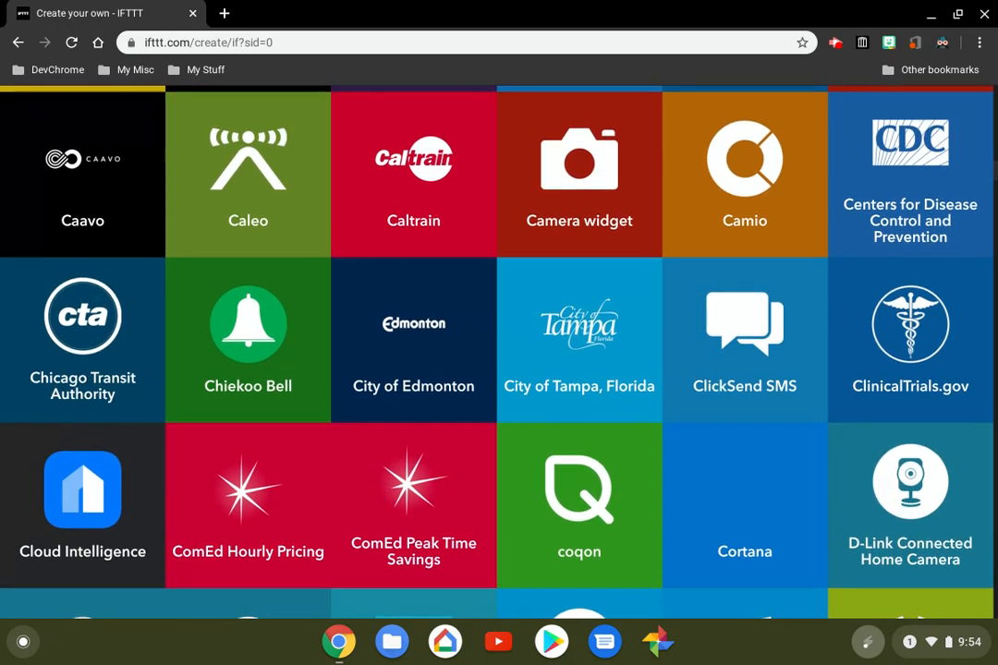
scroll(499, 352, "up", 3)
scroll(499, 351, "down", 10)
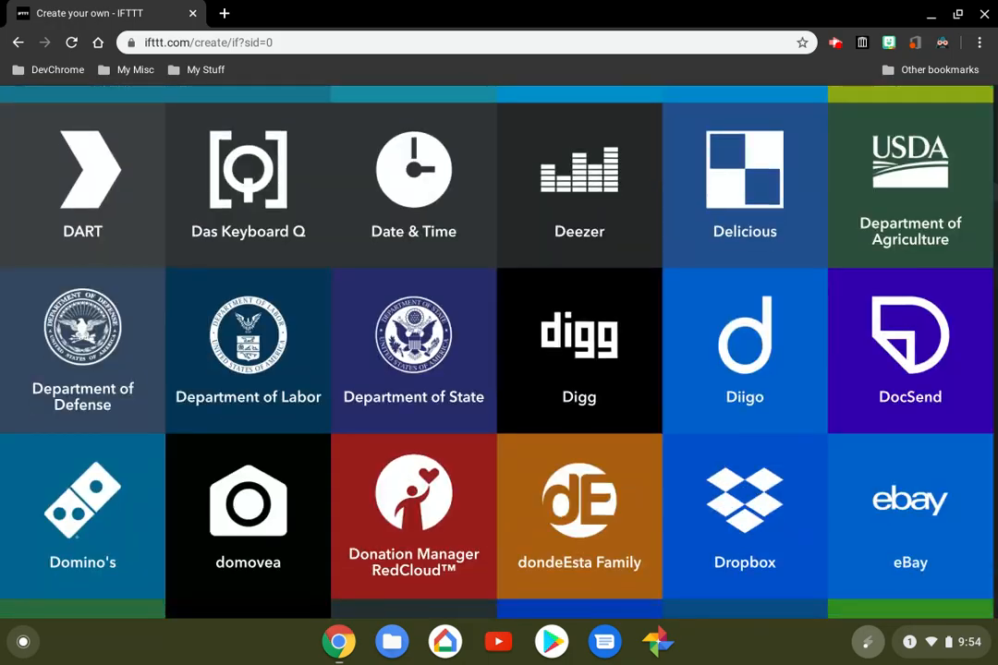
scroll(499, 351, "down", 9)
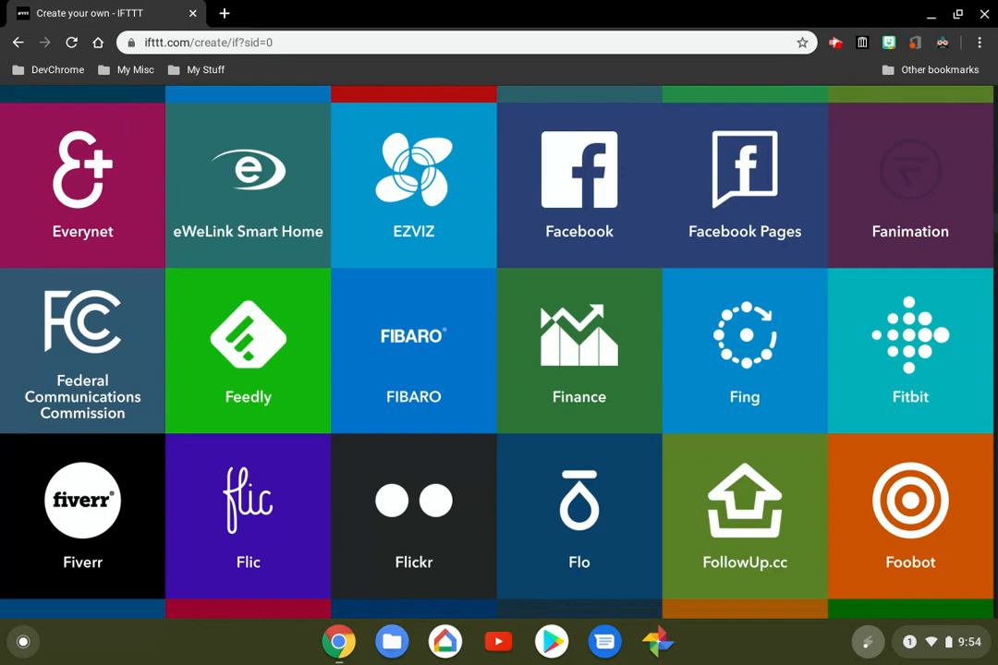
scroll(499, 351, "down", 6)
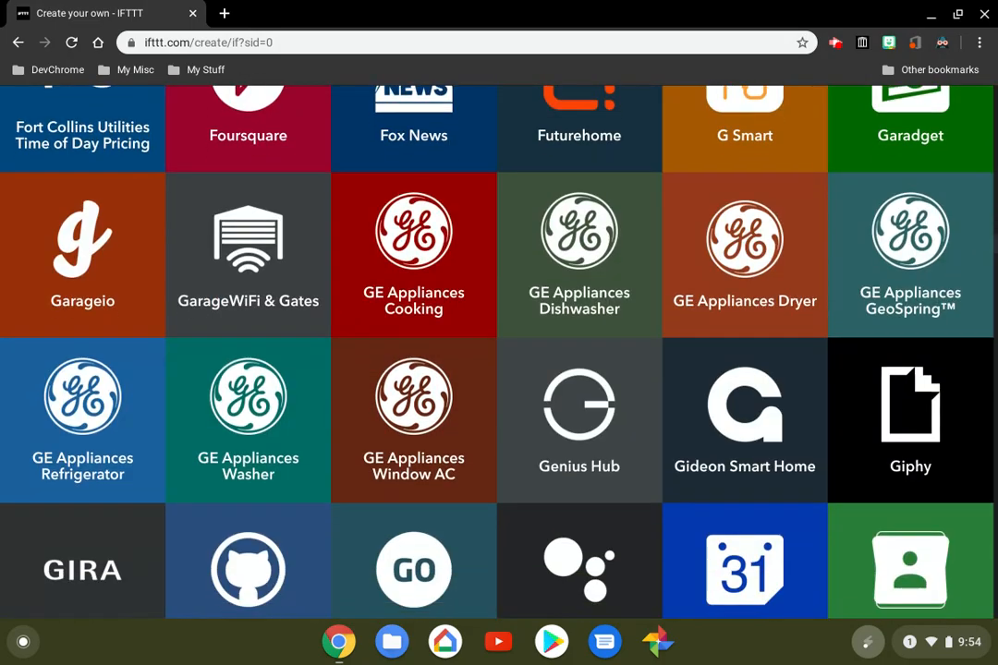
scroll(499, 351, "down", 6)
scroll(499, 352, "up", 2)
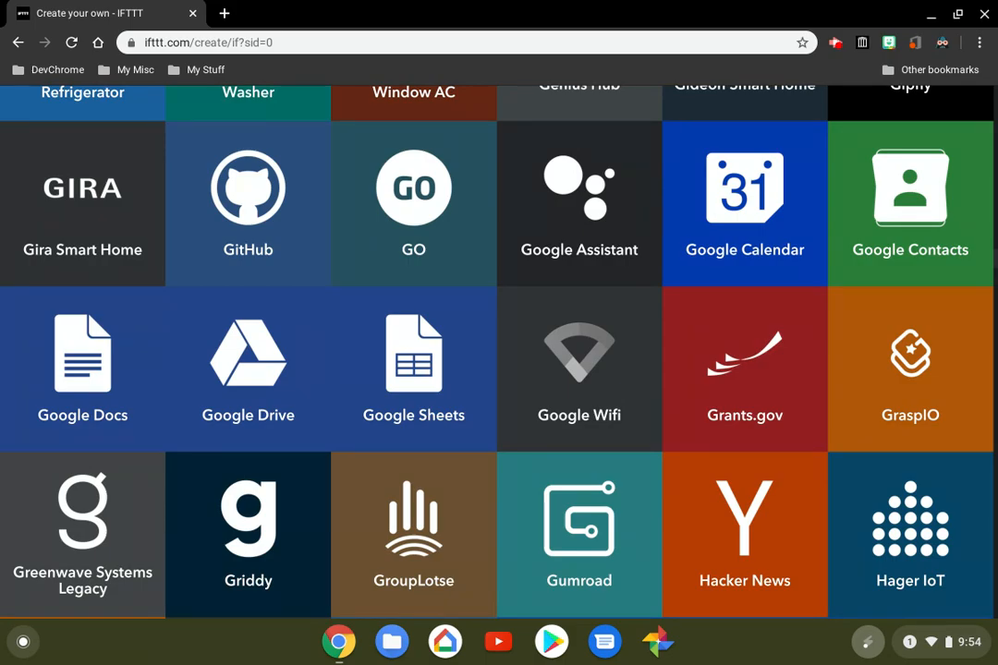
left_click(673, 197)
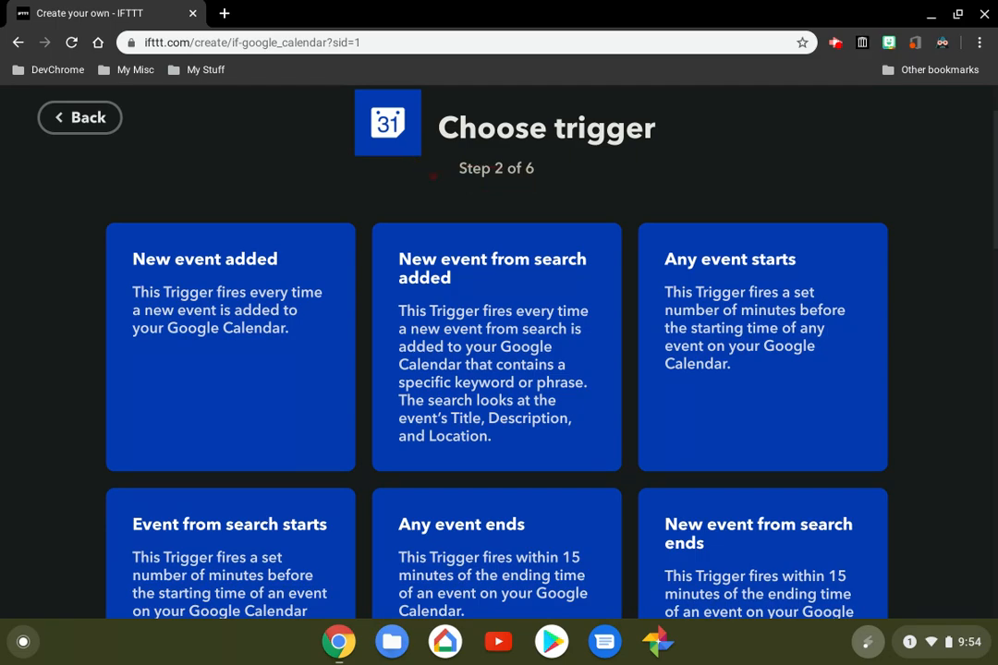
Choose the New event added trigger for Google Calendar and create it for the Home calendar
scroll(433, 176, "down", 3)
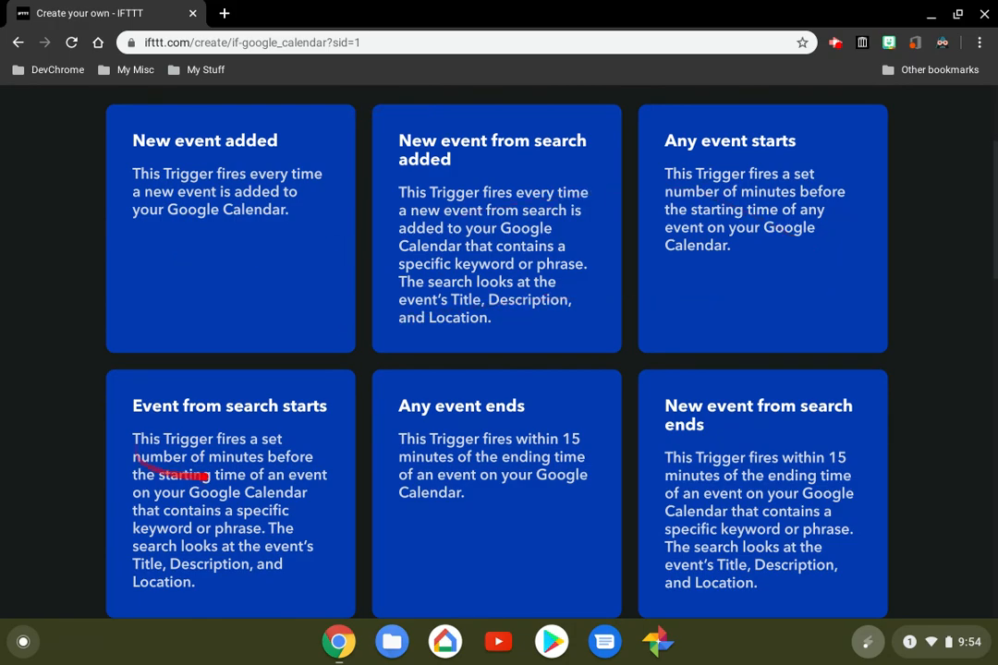
scroll(499, 351, "down", 4)
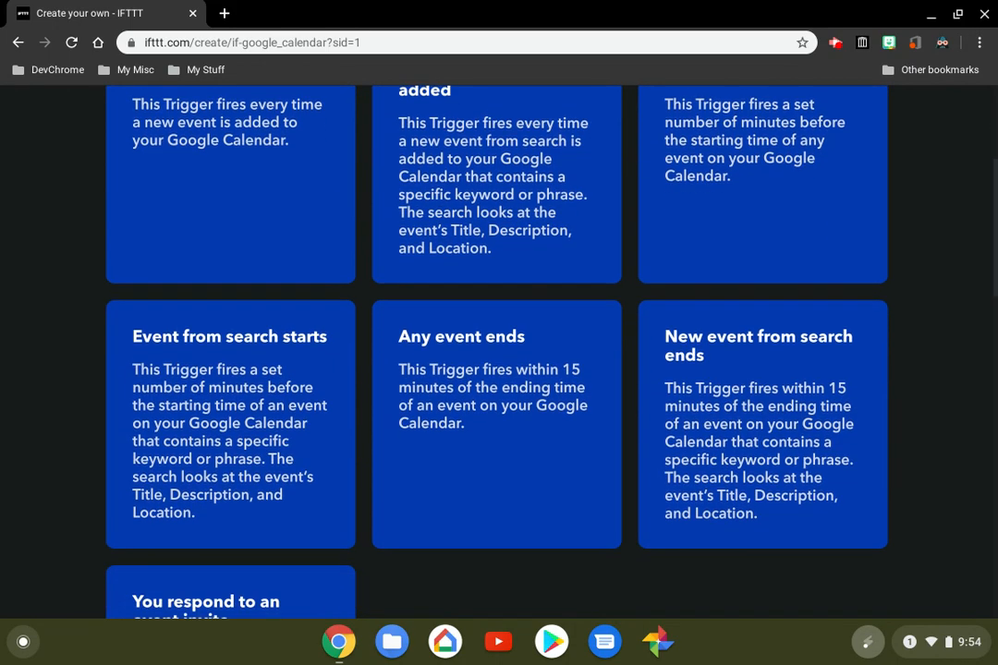
scroll(499, 351, "down", 2)
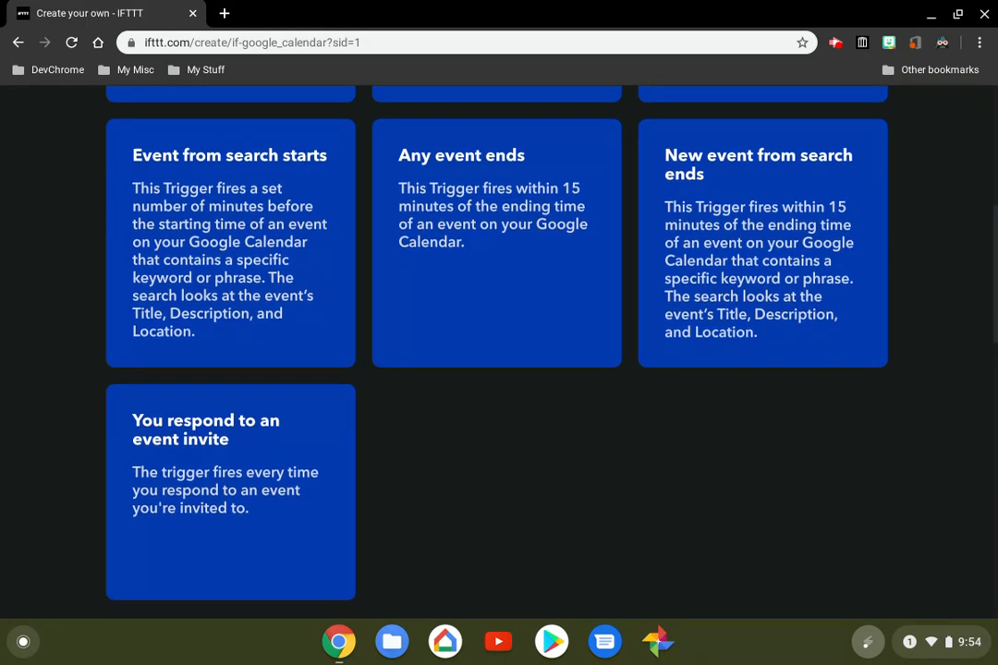
scroll(499, 352, "up", 2)
scroll(499, 351, "down", 1)
scroll(499, 351, "up", 5)
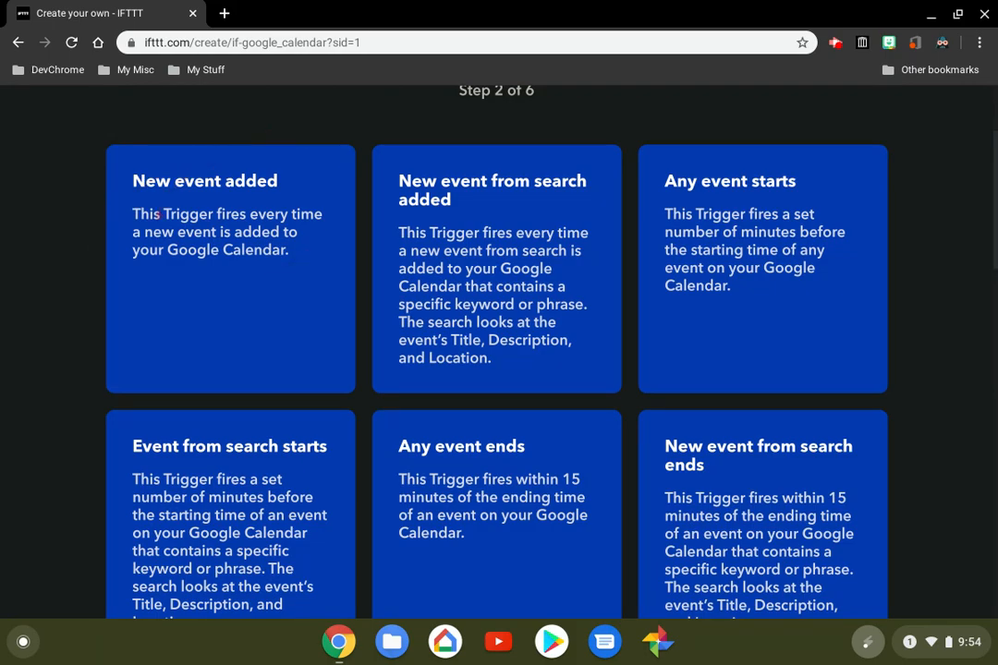
left_click(160, 213)
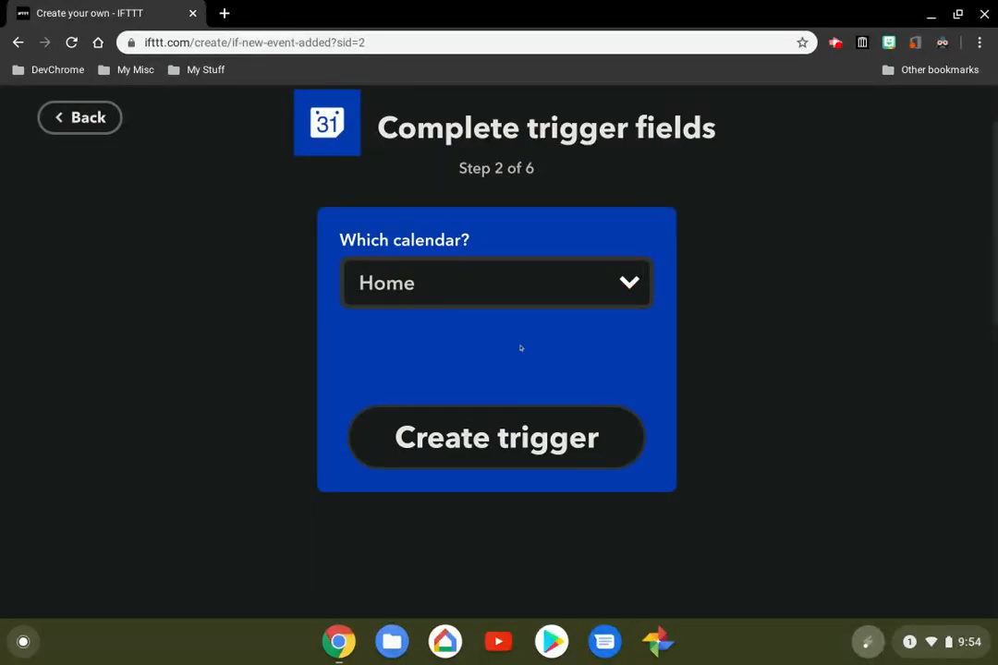
left_click(500, 441)
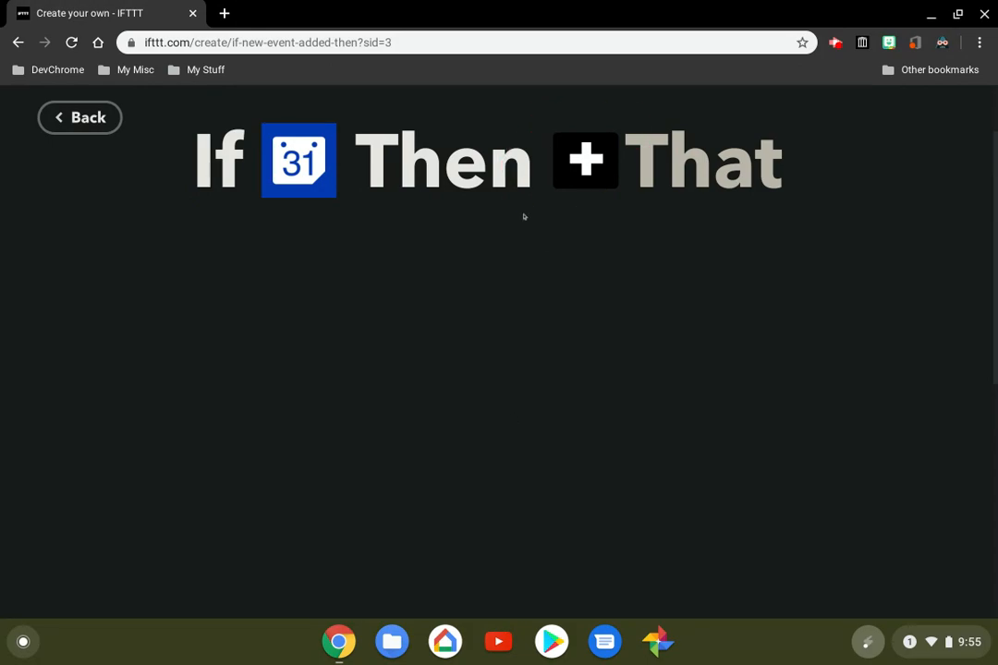
Choose Email as the service for the Then That part and select its Send me an email action
left_click(586, 164)
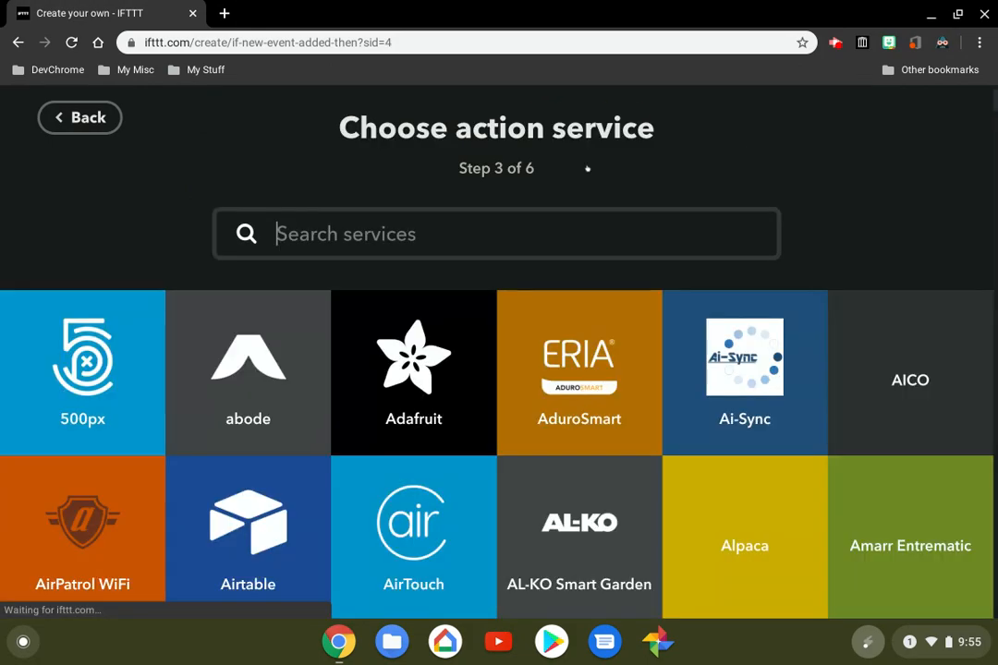
scroll(499, 351, "down", 5)
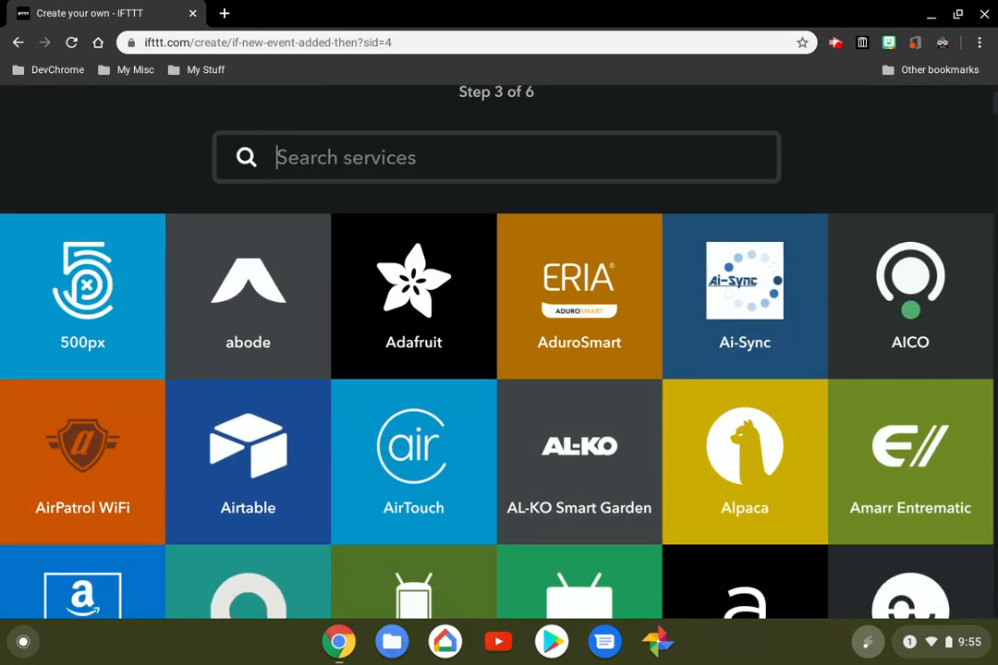
scroll(751, 378, "down", 9)
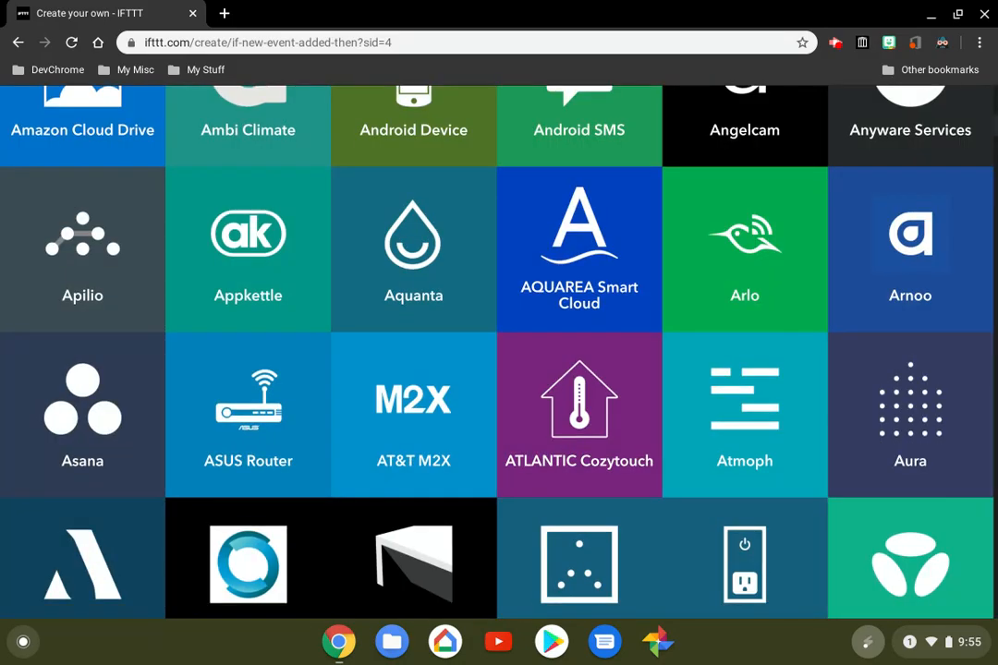
scroll(499, 351, "down", 12)
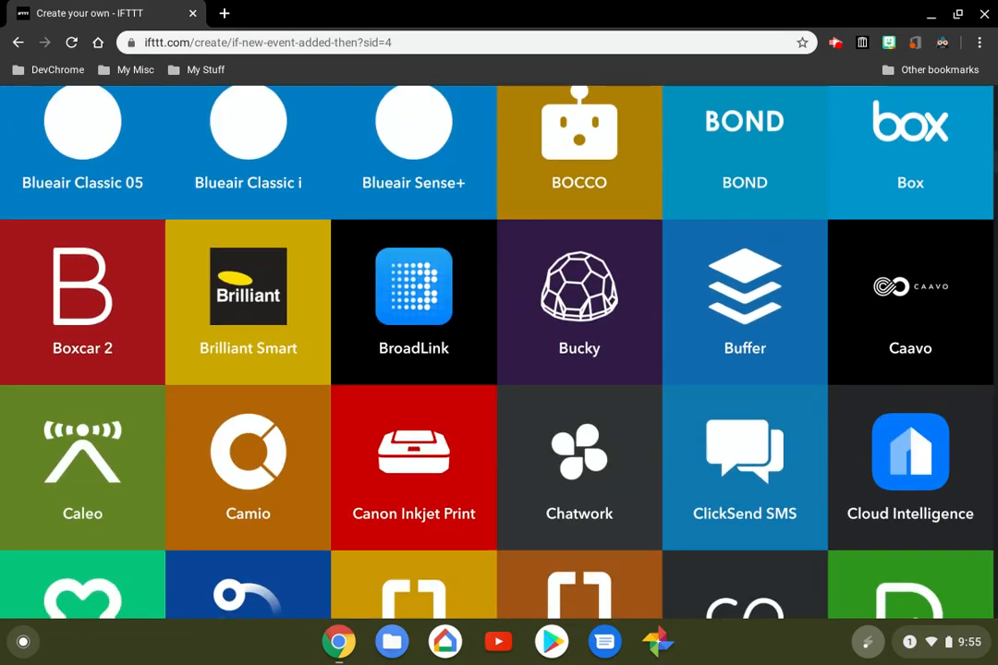
scroll(499, 351, "down", 3)
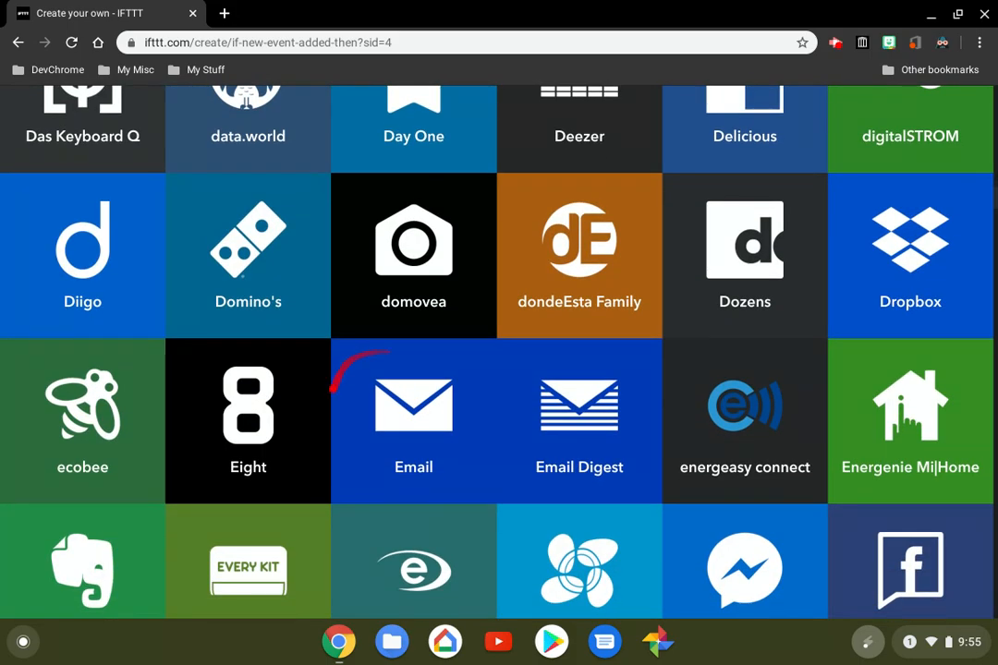
left_click(384, 399)
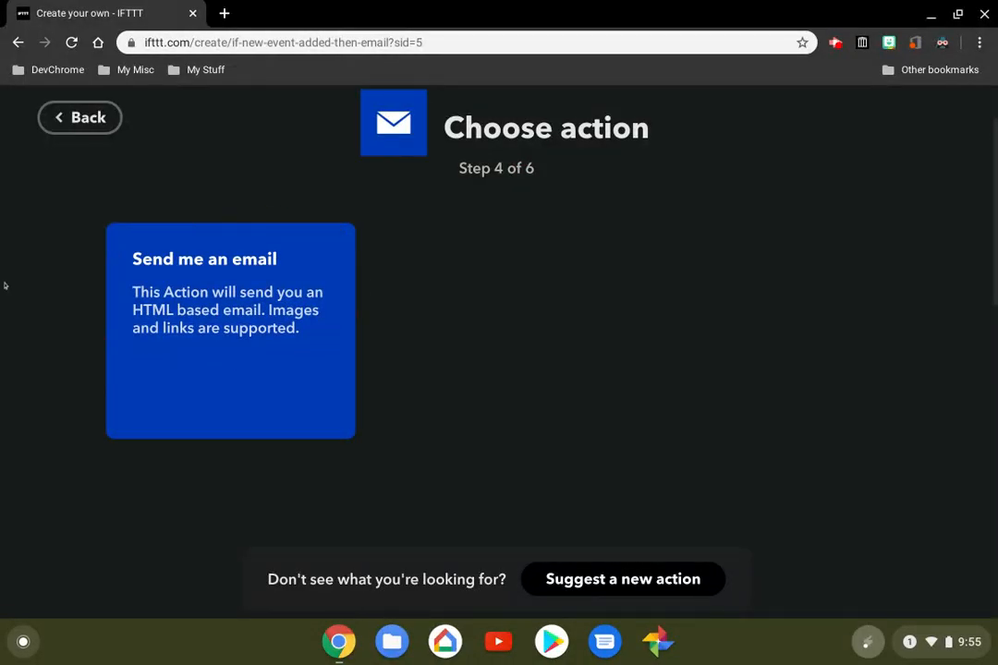
left_click(153, 304)
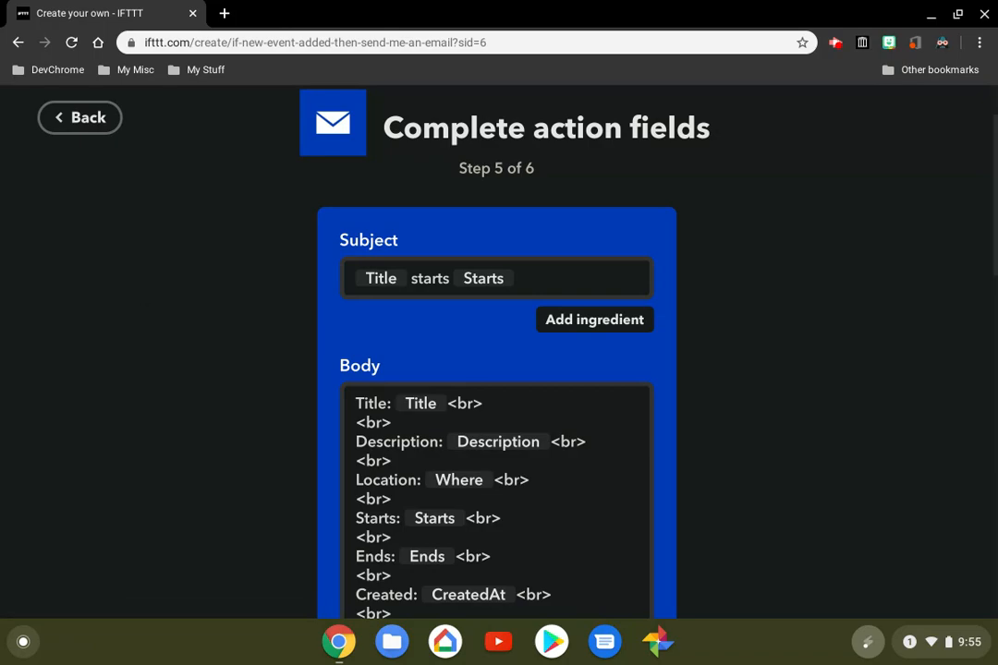
Replace the word "starts" in the email Subject with "calendar invite", between the Title and Starts ingredients
scroll(496, 370, "down", 2)
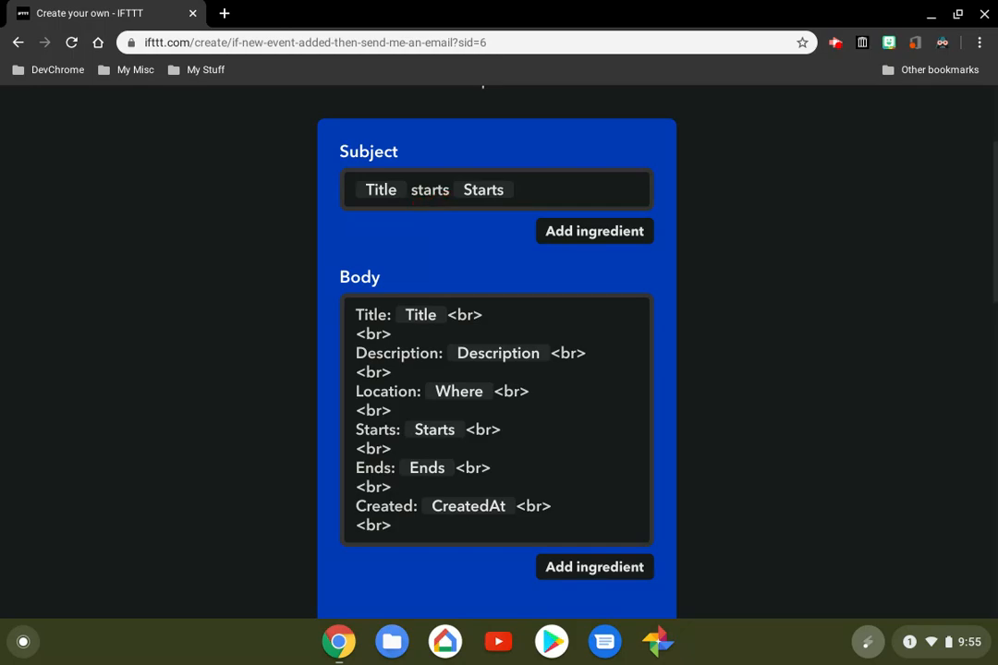
left_click(442, 188)
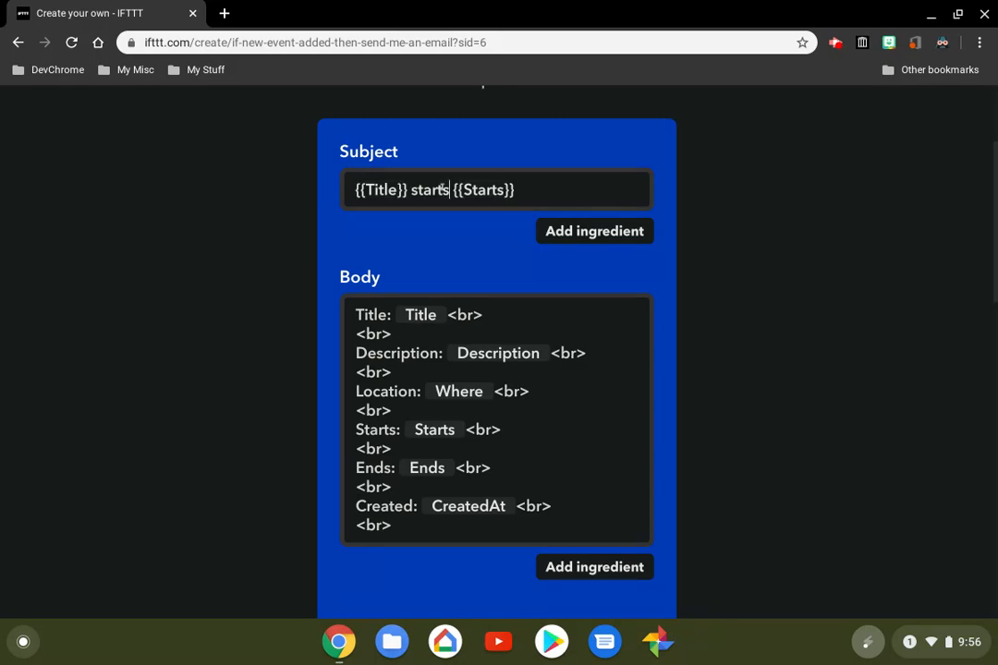
key("BackSpace")
key("BackSpace")
key("BackSpace")
key("BackSpace")
key("BackSpace")
key("BackSpace")
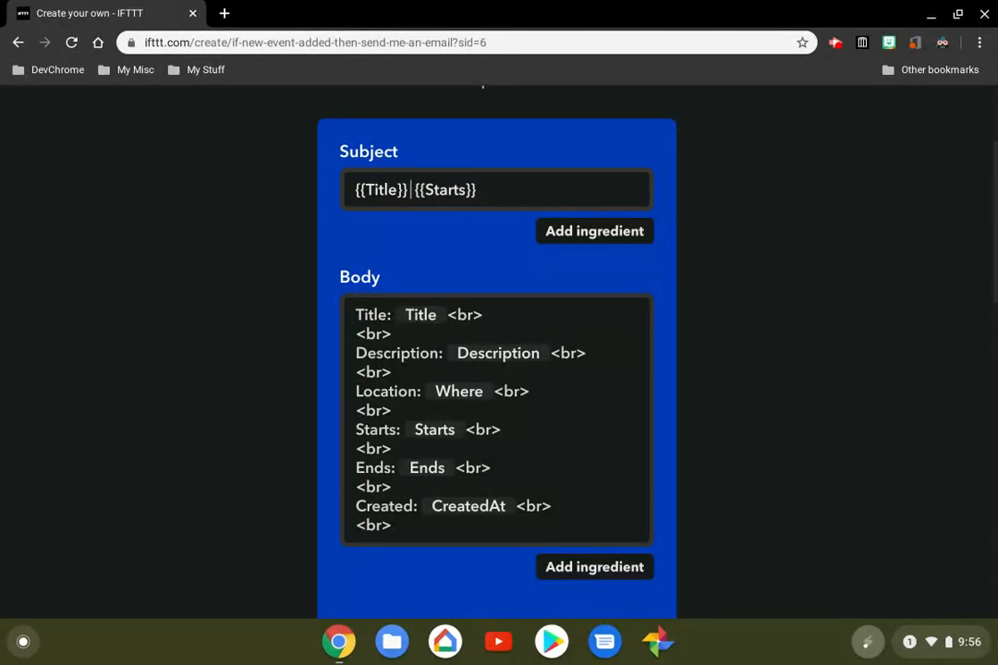
type("calendar in")
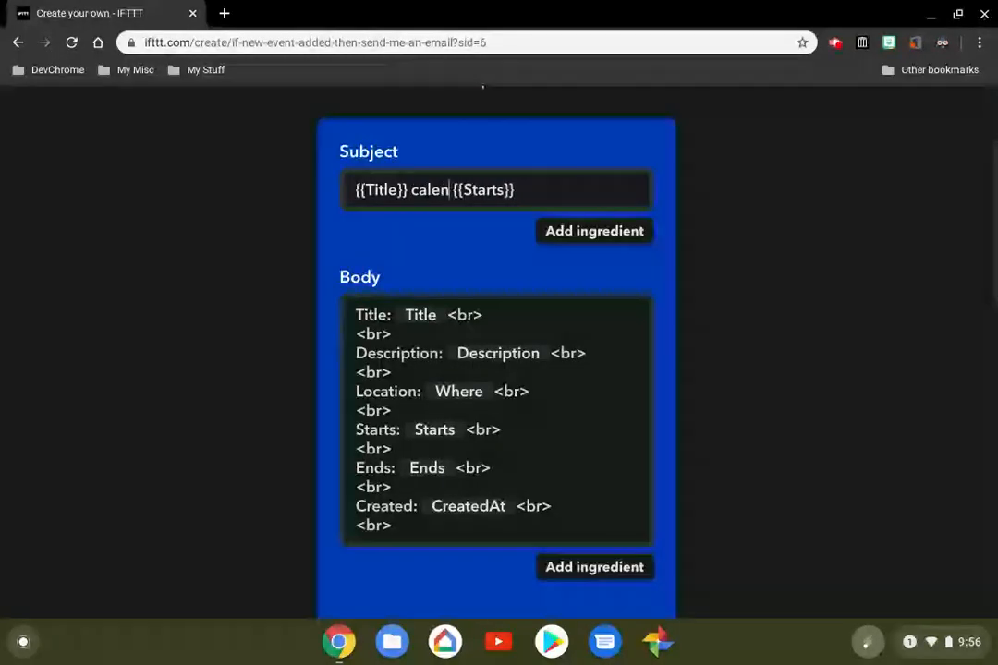
type("vite")
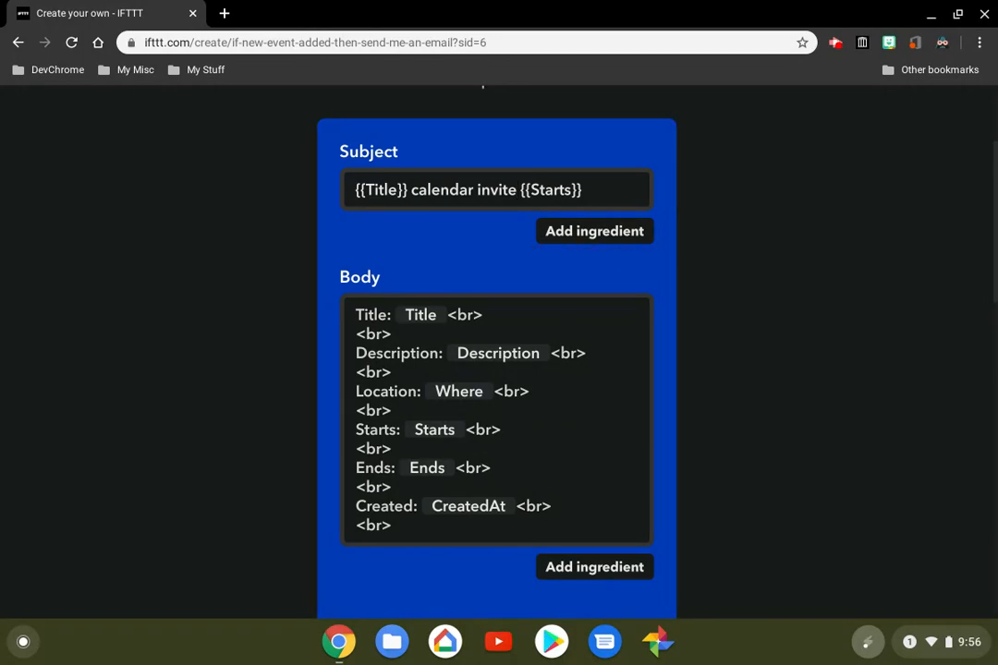
Append "and" followed by the Ends ingredient to the end of the email Subject
left_click(594, 231)
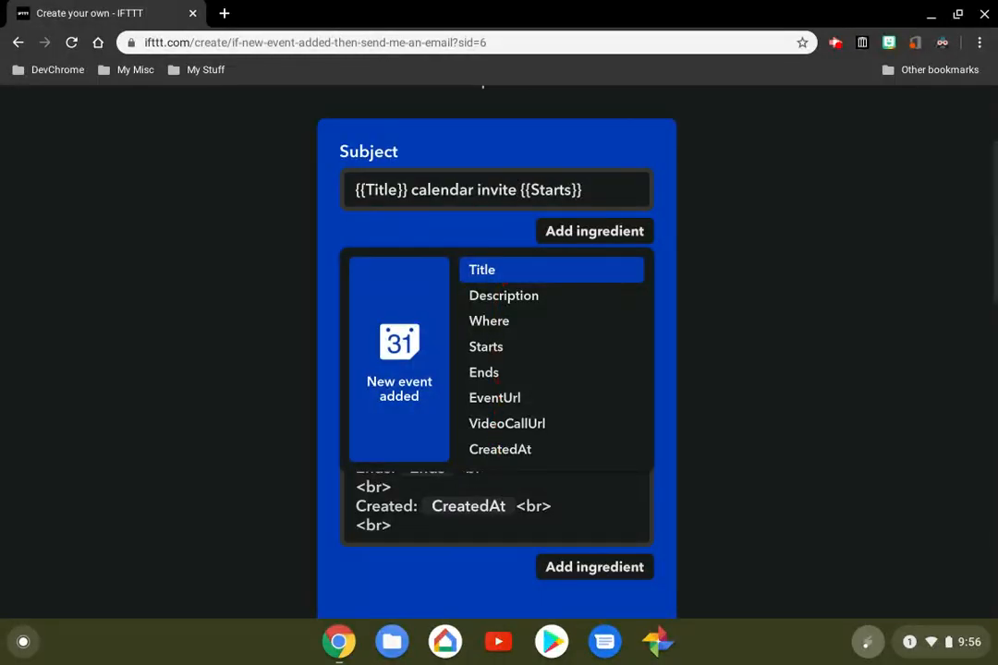
scroll(497, 379, "down", 1)
scroll(497, 379, "up", 1)
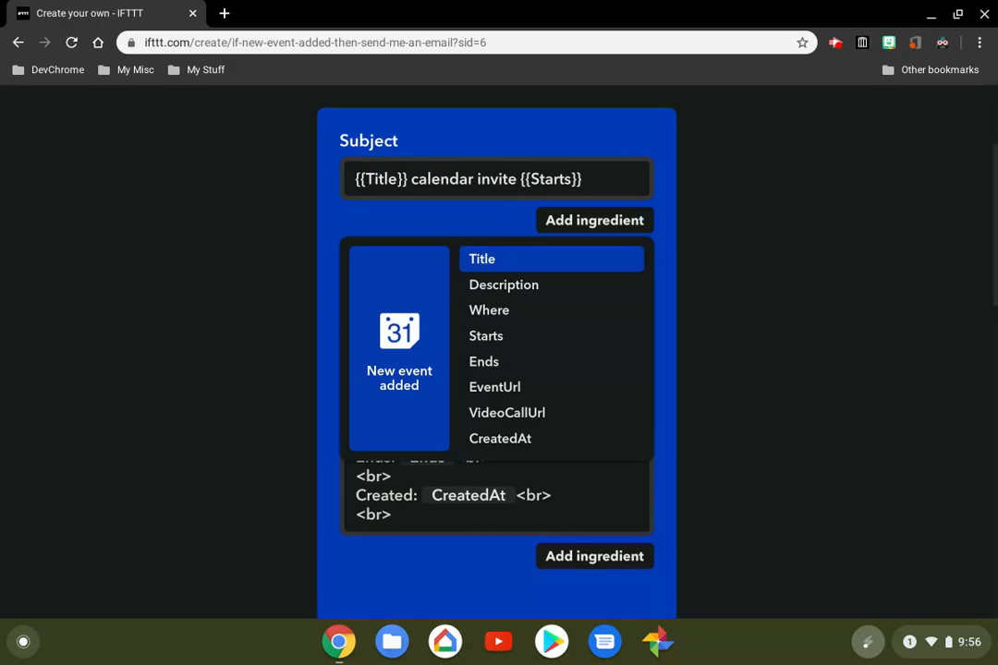
left_click(582, 179)
type("and")
scroll(496, 352, "up", 1)
scroll(496, 351, "down", 1)
scroll(496, 351, "down", 1)
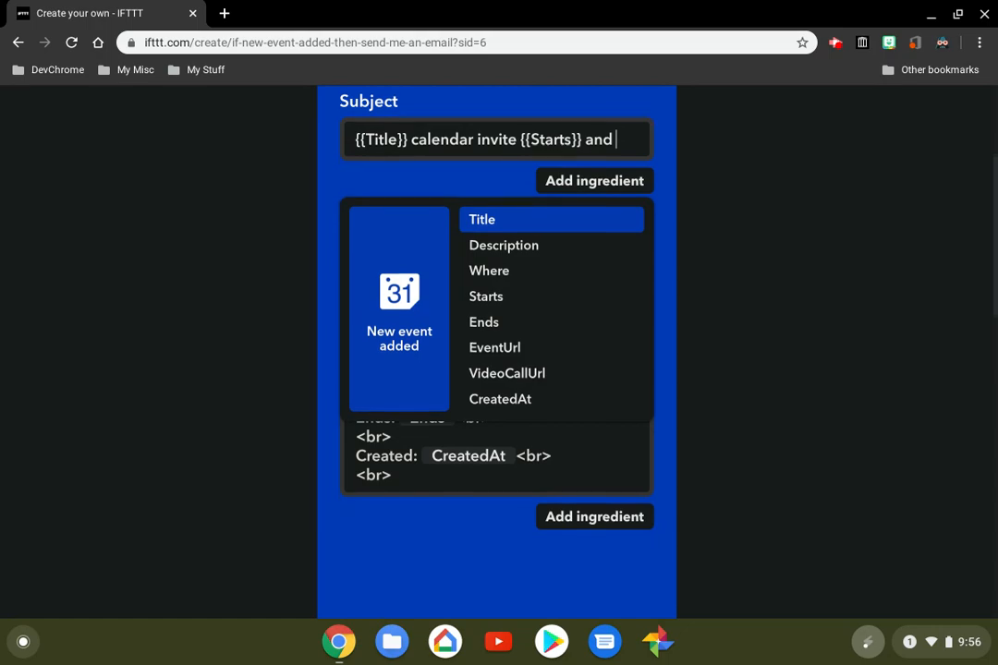
left_click(484, 320)
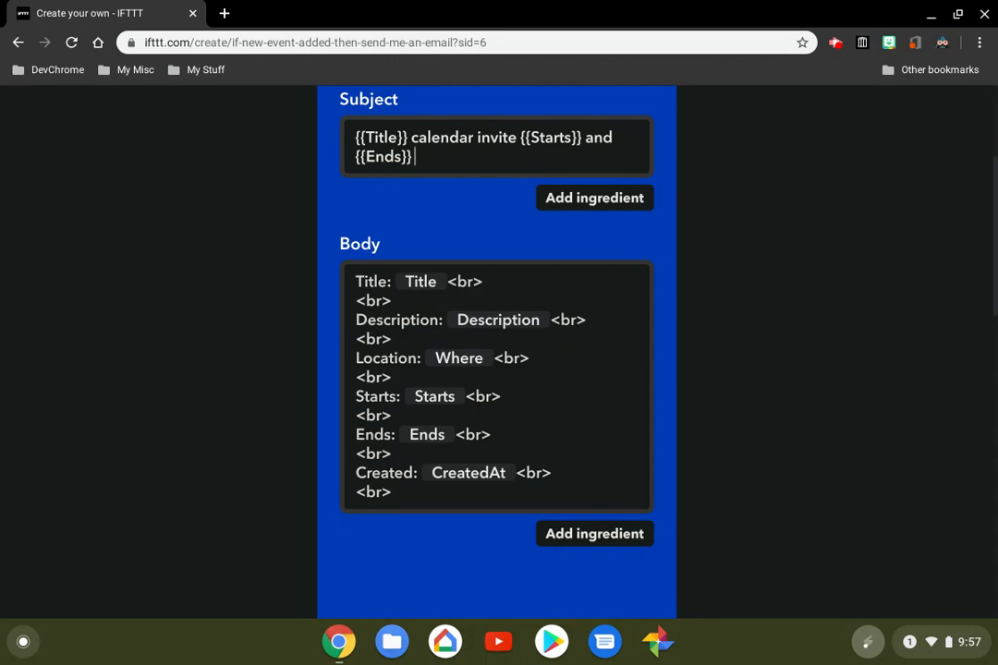
Add the Description and Where ingredients to the end of the email Subject
left_click(594, 198)
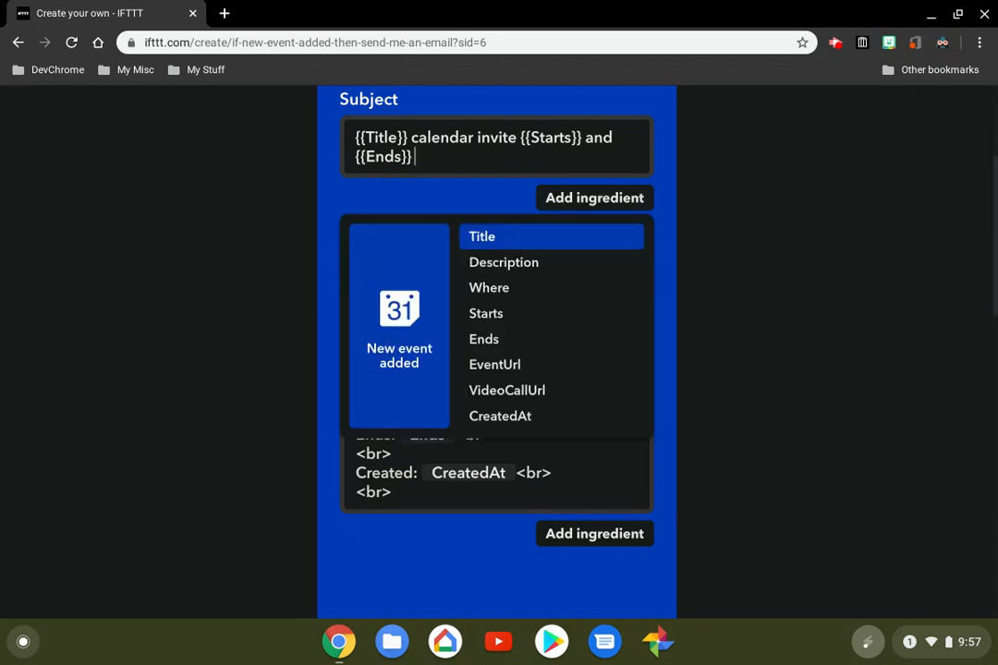
left_click(566, 262)
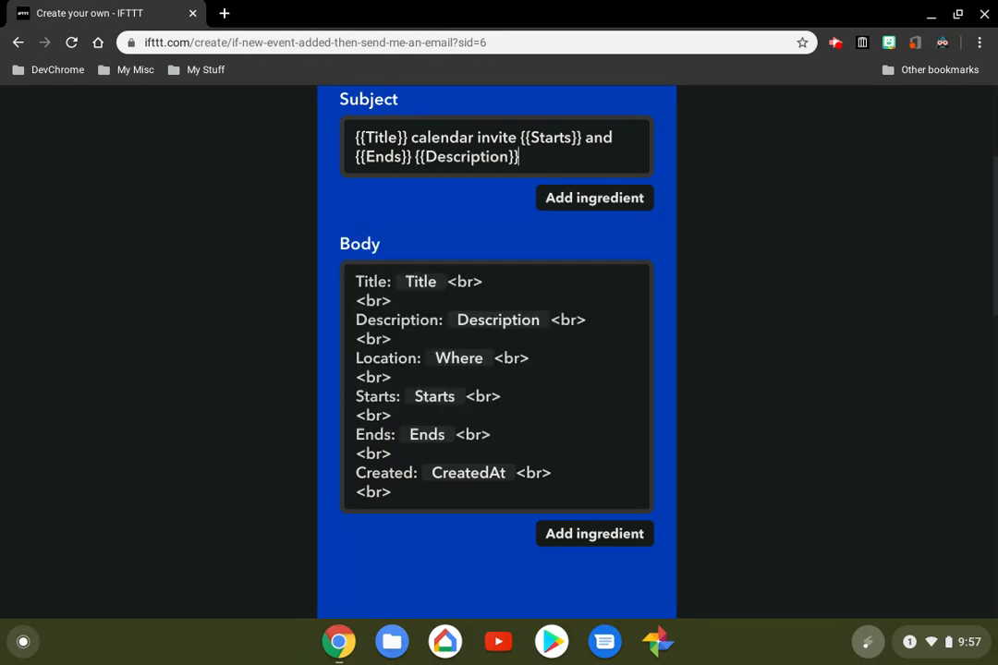
left_click(594, 197)
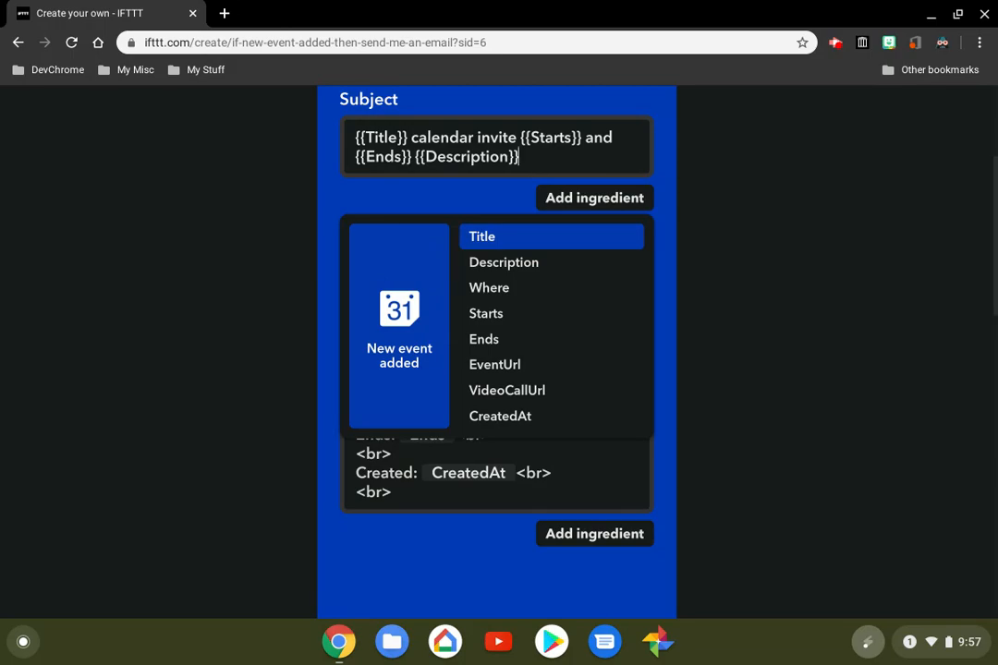
left_click(489, 288)
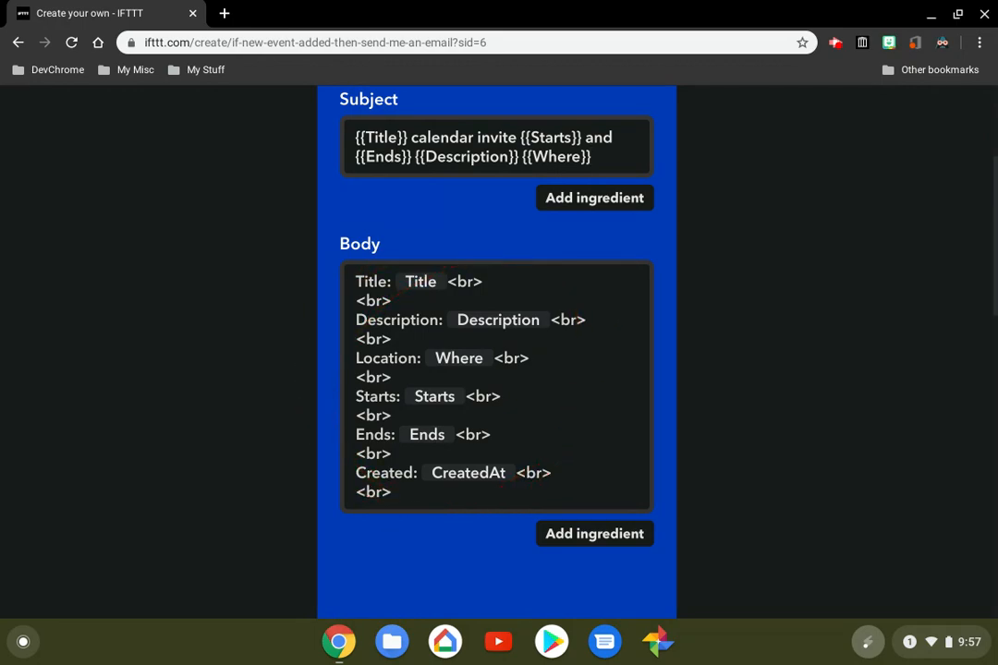
Create the email action with its default body, and finish the applet with notifications turned on for when it runs
scroll(497, 351, "down", 2)
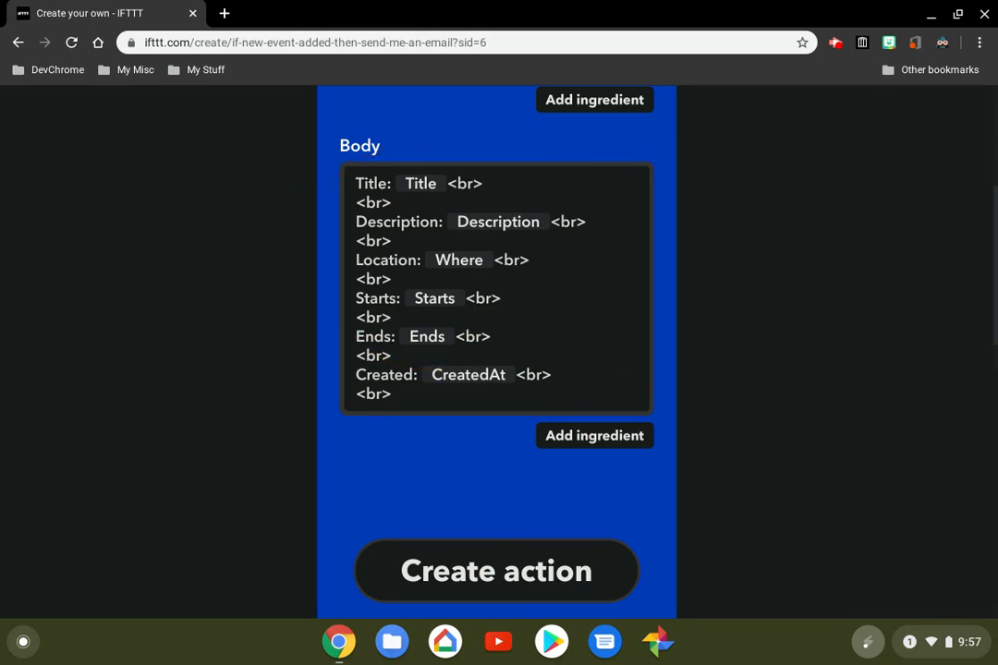
scroll(497, 352, "down", 3)
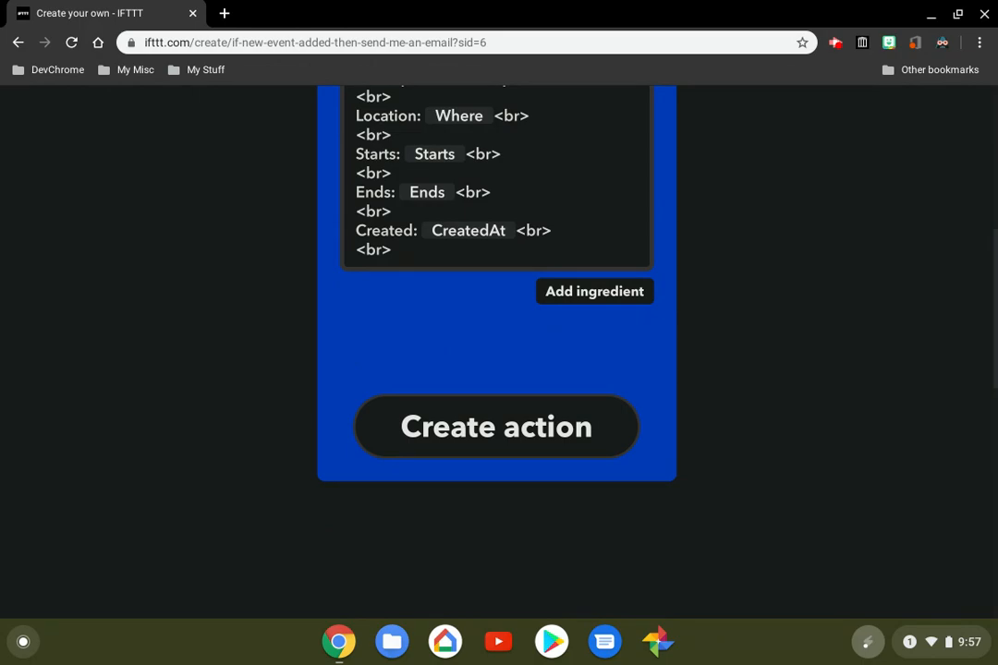
left_click(525, 416)
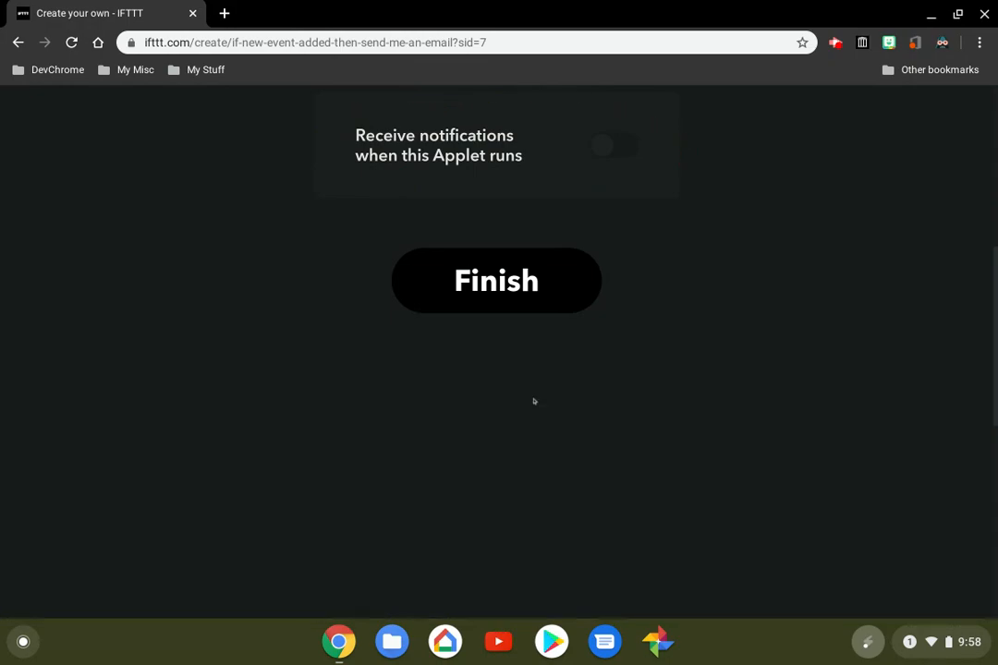
left_click(604, 146)
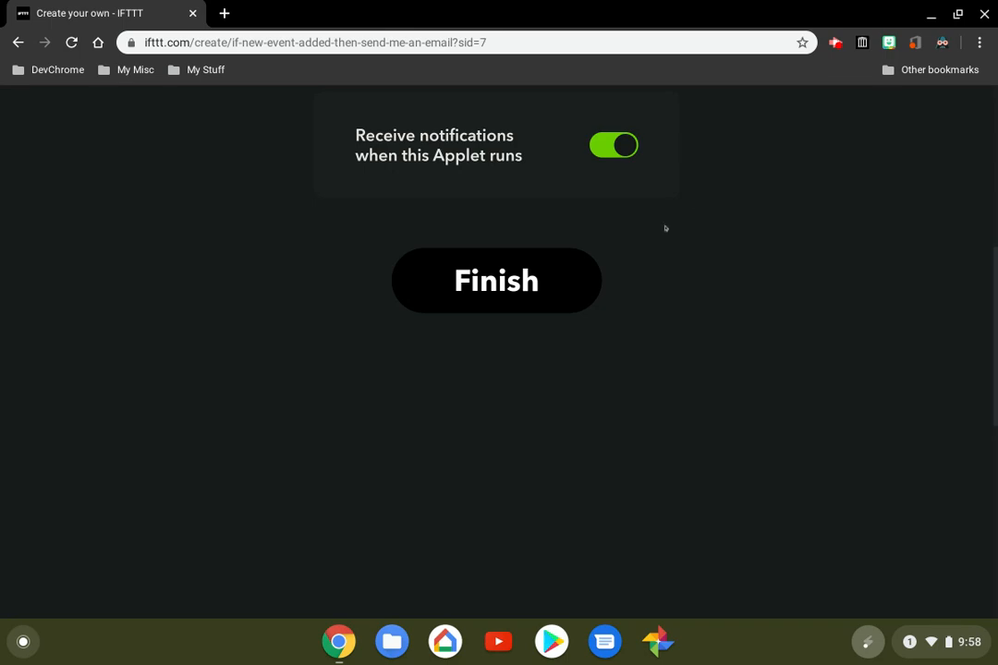
left_click(495, 287)
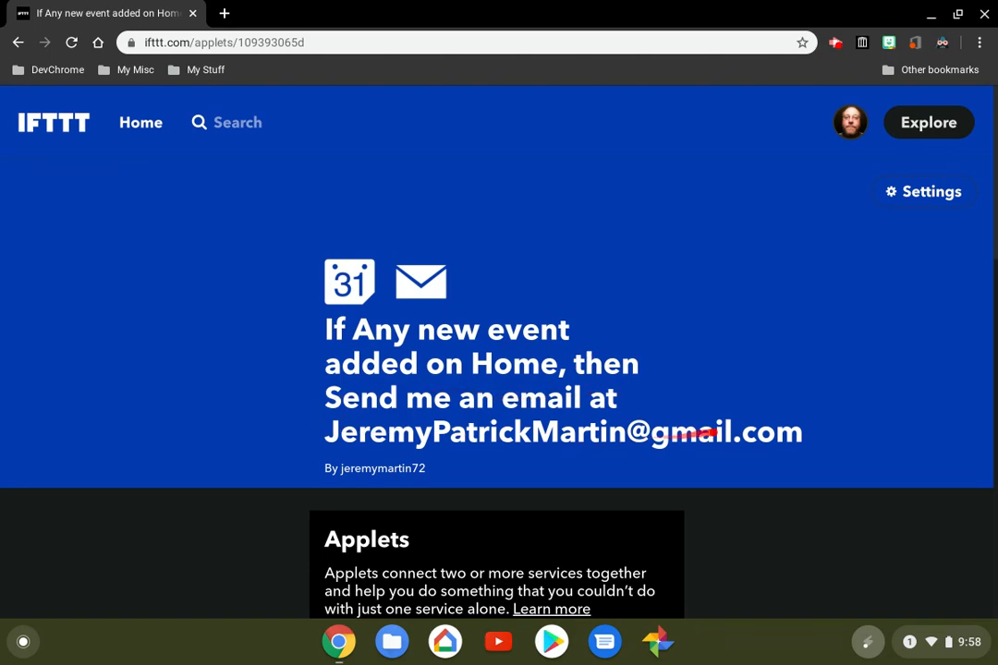
Dismiss the Applets introduction on the new applet's page and switch the applet from Connected to disconnected
scroll(499, 352, "down", 2)
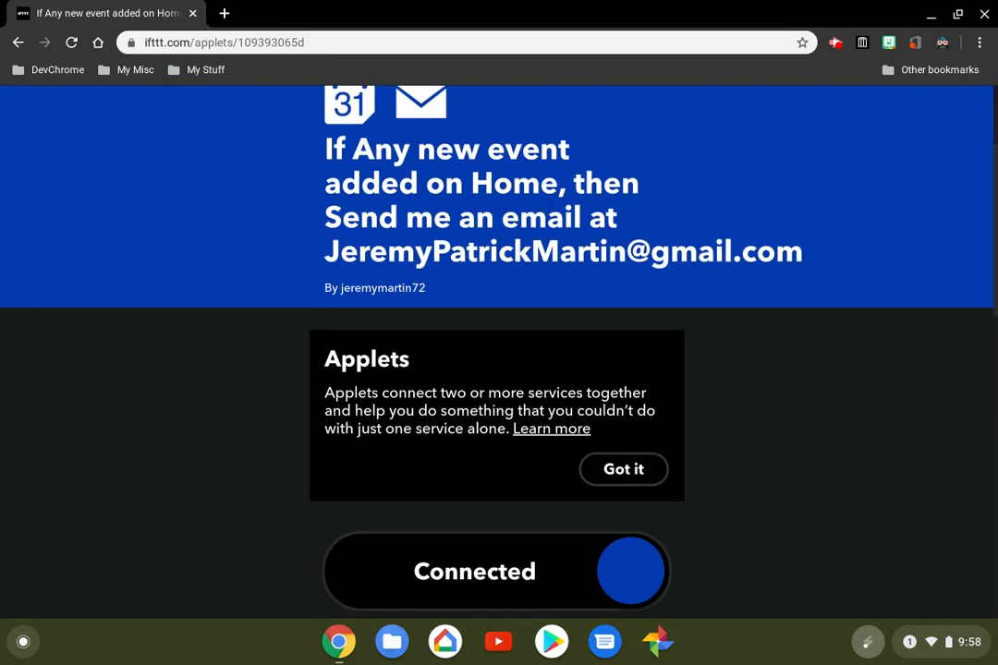
left_click(624, 474)
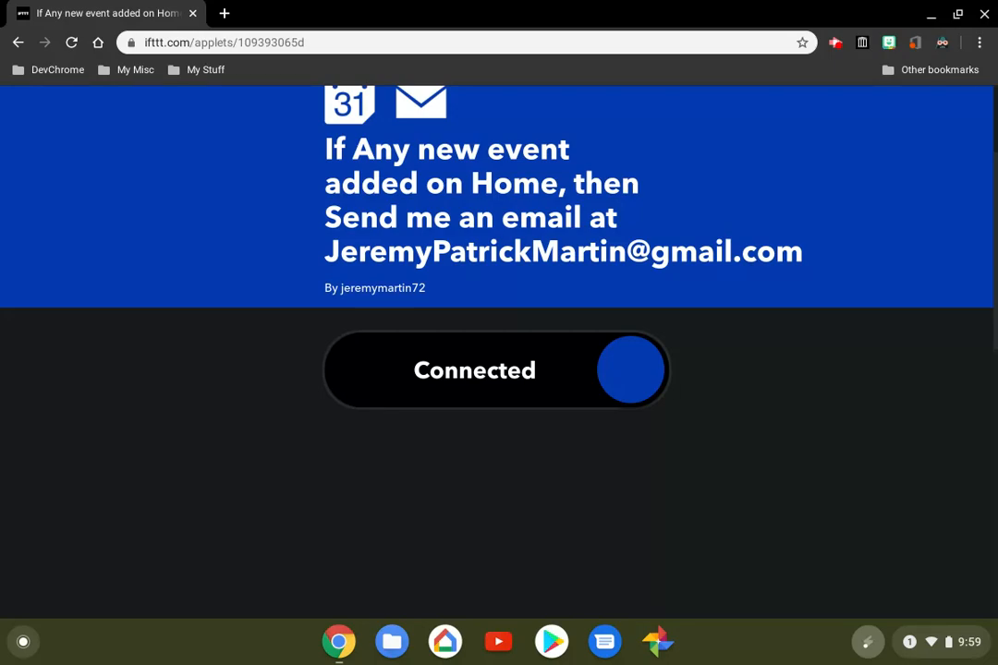
left_click(627, 390)
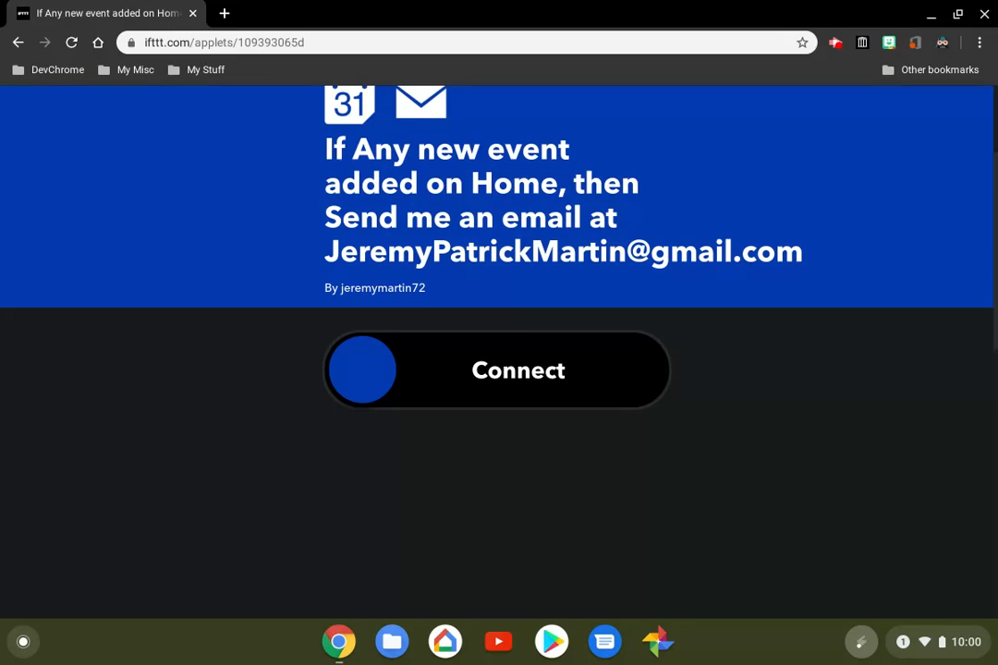
Open the applet's settings and change its title to "Email me new home calendar invites"
scroll(499, 351, "up", 2)
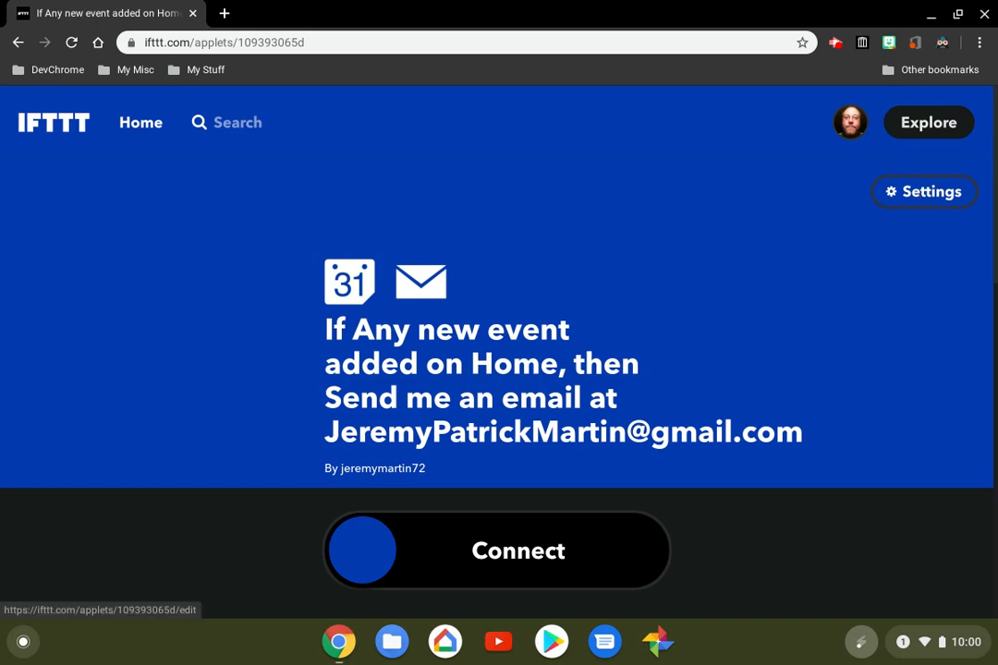
left_click(916, 192)
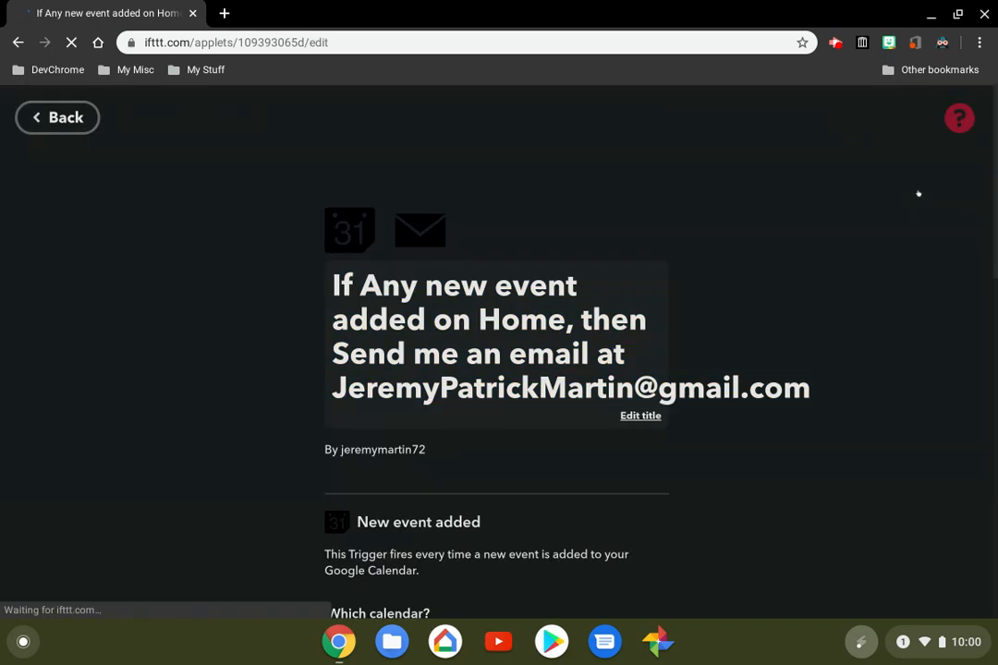
scroll(496, 351, "down", 1)
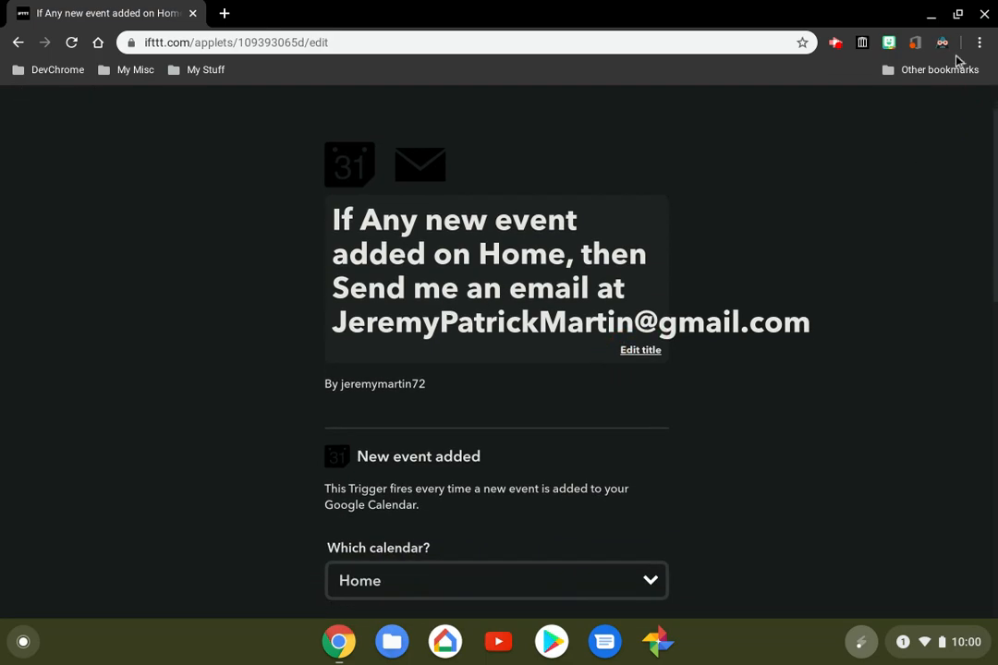
left_click(639, 351)
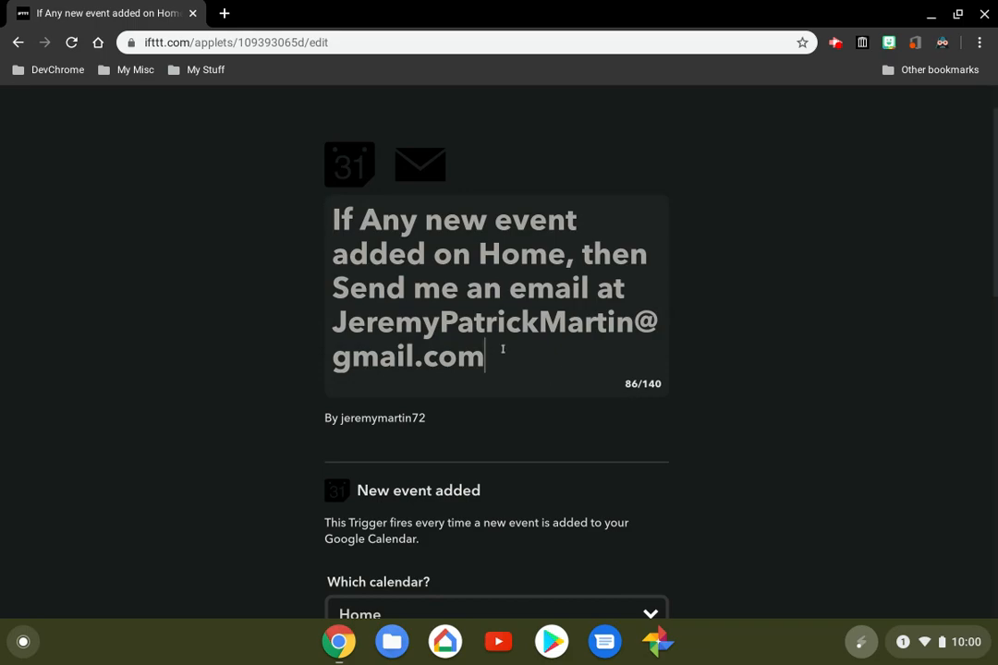
key("BackSpace")
key("BackSpace")
key("BackSpace")
key("BackSpace")
key("BackSpace")
key("BackSpace")
key("BackSpace")
key("BackSpace")
key("BackSpace")
key("BackSpace")
key("BackSpace")
key("BackSpace")
key("BackSpace")
key("BackSpace")
key("BackSpace")
key("BackSpace")
key("BackSpace")
key("BackSpace")
key("BackSpace")
key("BackSpace")
key("BackSpace")
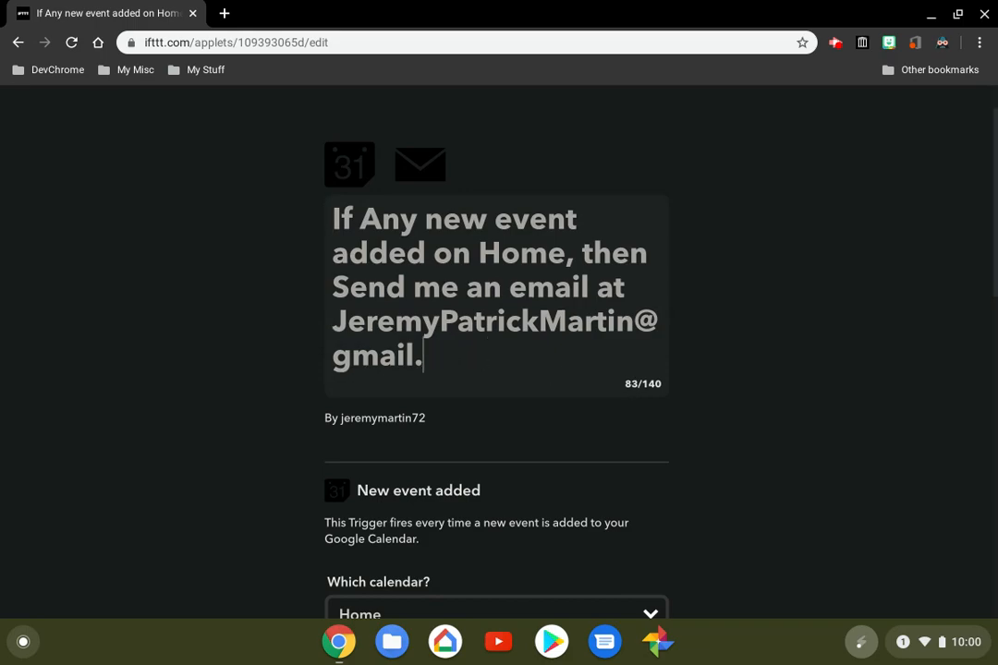
key("BackSpace")
key("BackSpace")
key("BackSpace")
key("BackSpace")
key("BackSpace")
key("BackSpace")
key("BackSpace")
key("BackSpace")
key("BackSpace")
key("BackSpace")
key("BackSpace")
key("BackSpace")
key("BackSpace")
key("BackSpace")
key("BackSpace")
key("BackSpace")
key("BackSpace")
key("BackSpace")
key("BackSpace")
key("BackSpace")
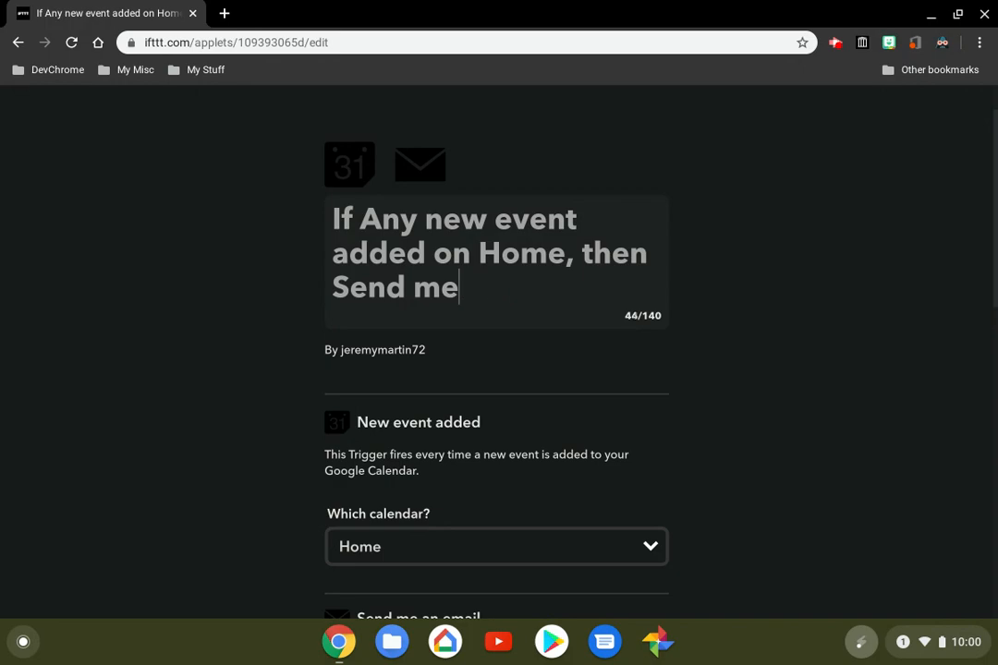
key("BackSpace")
key("BackSpace")
key("BackSpace")
key("BackSpace")
key("BackSpace")
key("BackSpace")
key("BackSpace")
key("BackSpace")
key("BackSpace")
key("BackSpace")
key("BackSpace")
key("BackSpace")
key("BackSpace")
key("BackSpace")
key("BackSpace")
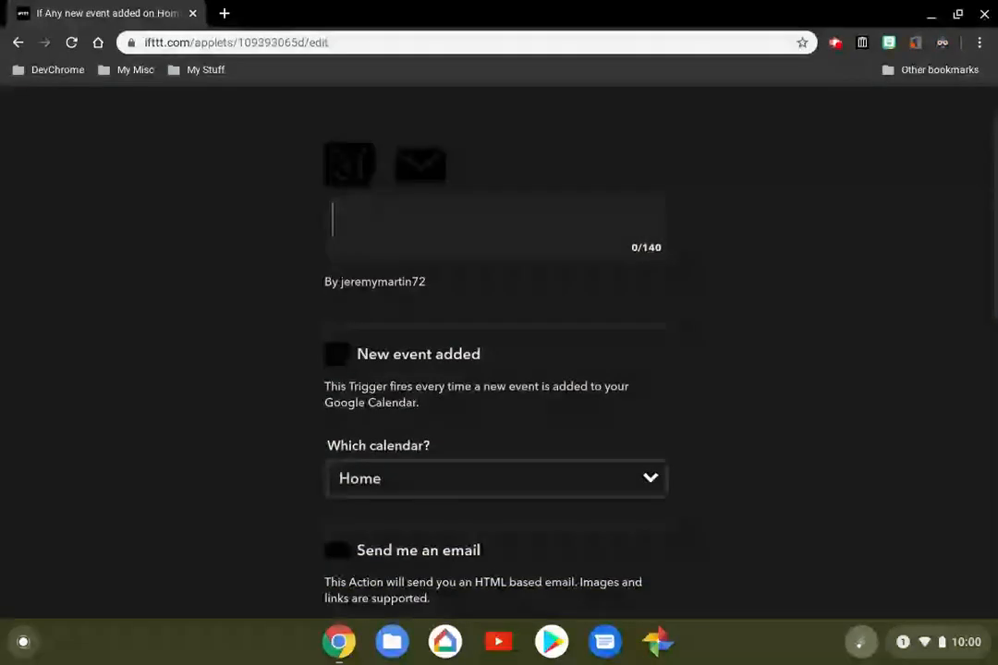
type("Email m")
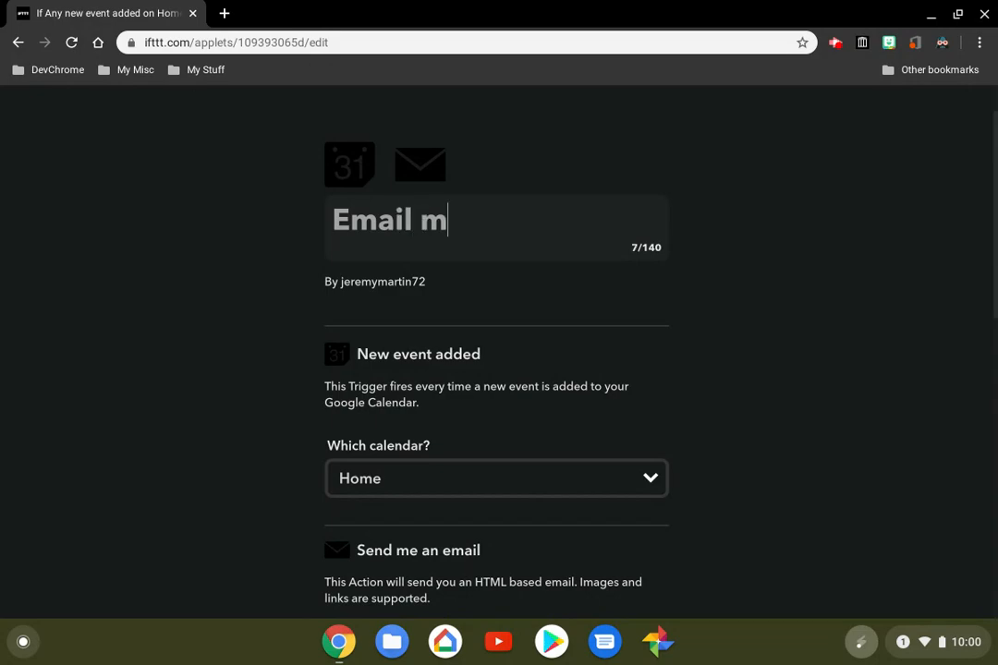
type("e new h")
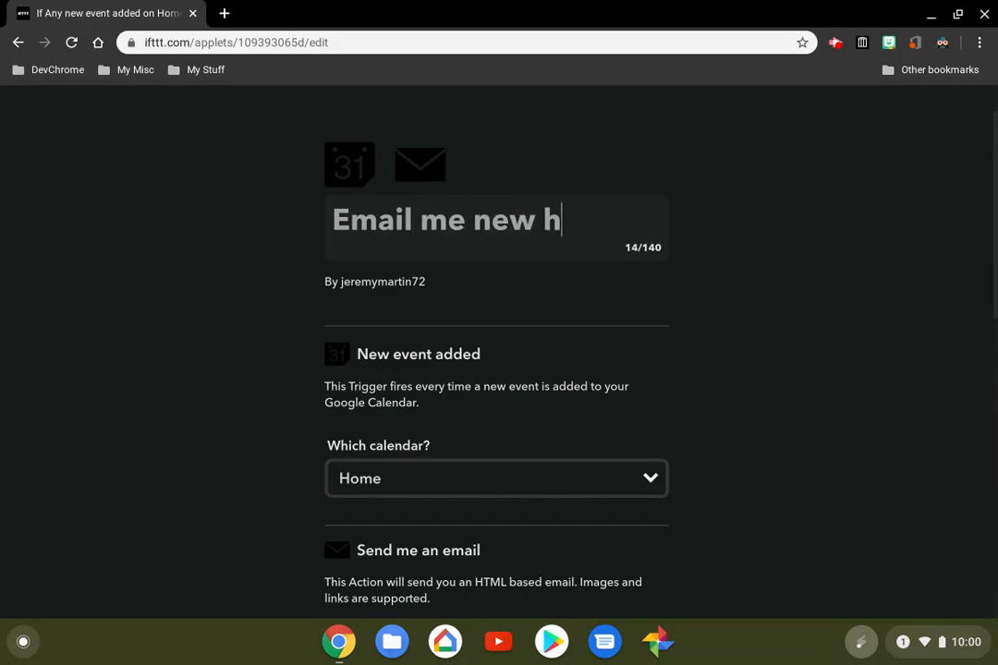
type("ome cale")
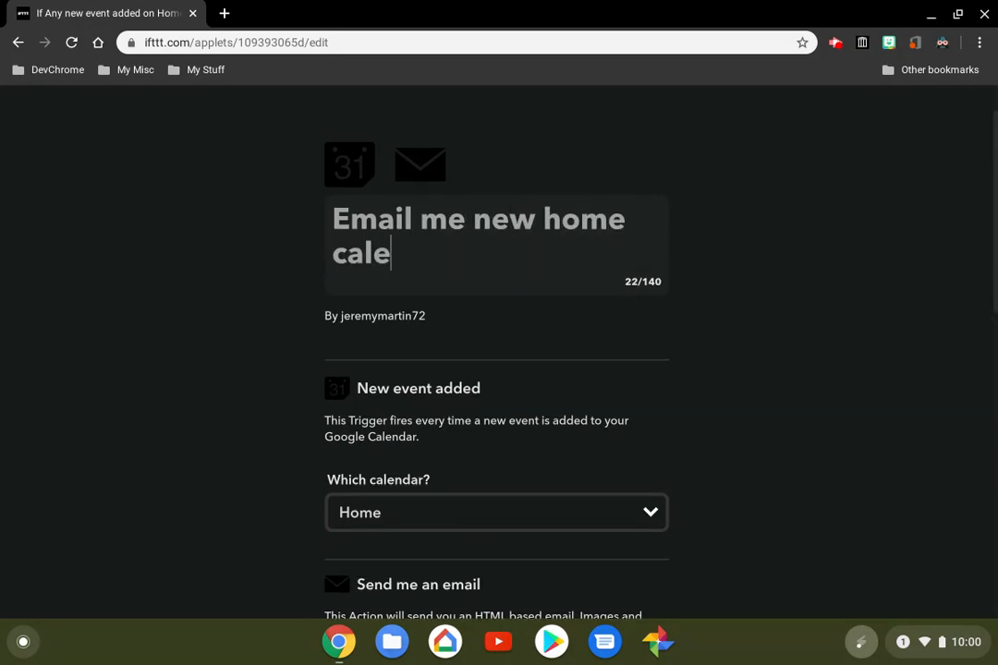
type("ndar invites")
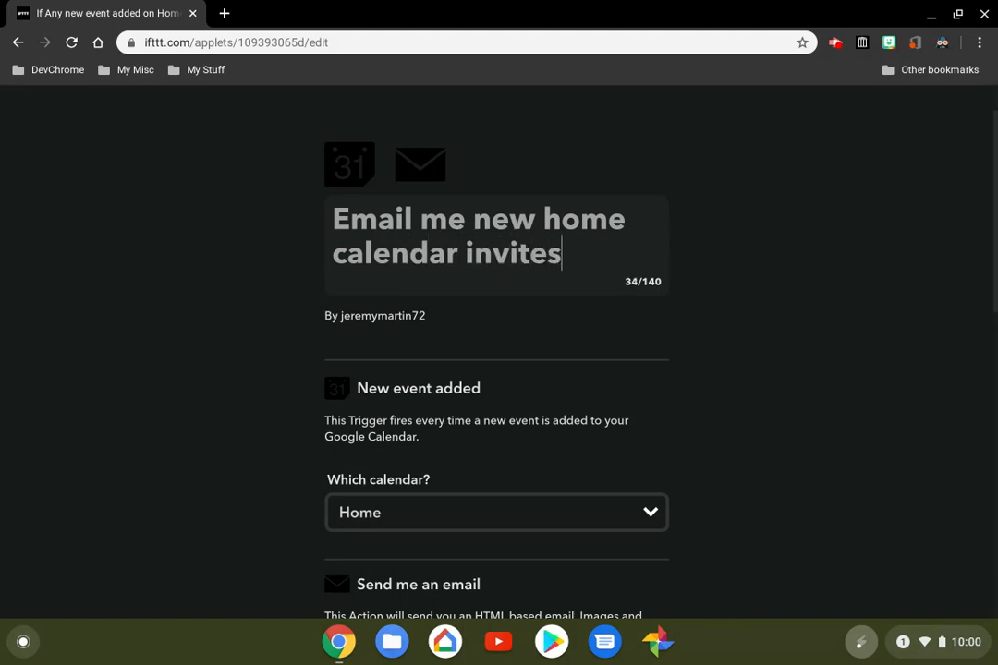
key("Return")
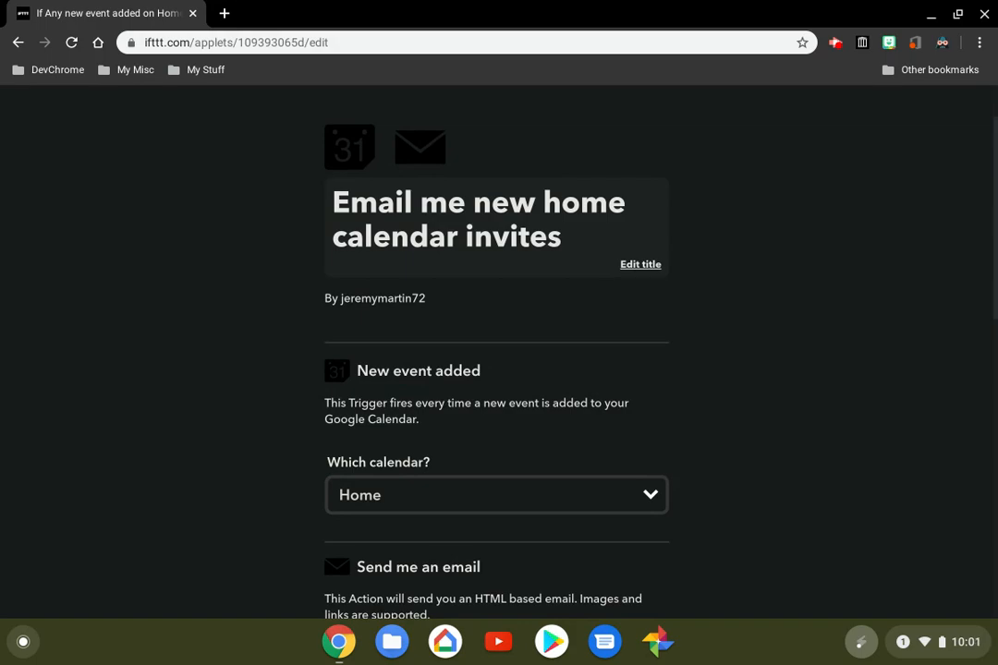
Check the trigger's calendar choices, keep Home, review the email Subject and Body, and save the applet's edited settings
scroll(499, 351, "down", 3)
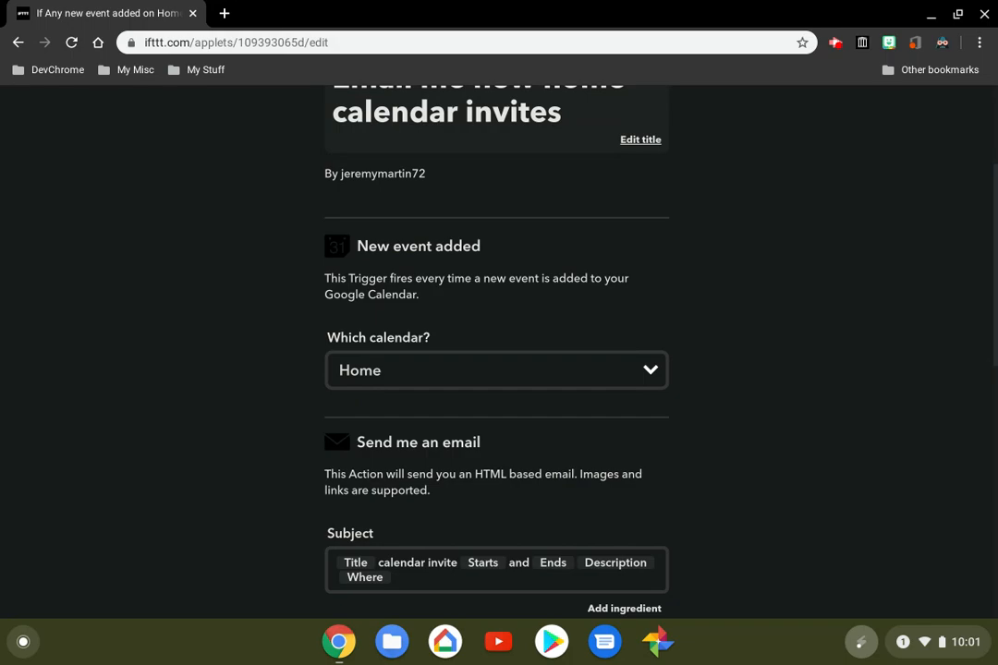
scroll(499, 351, "down", 3)
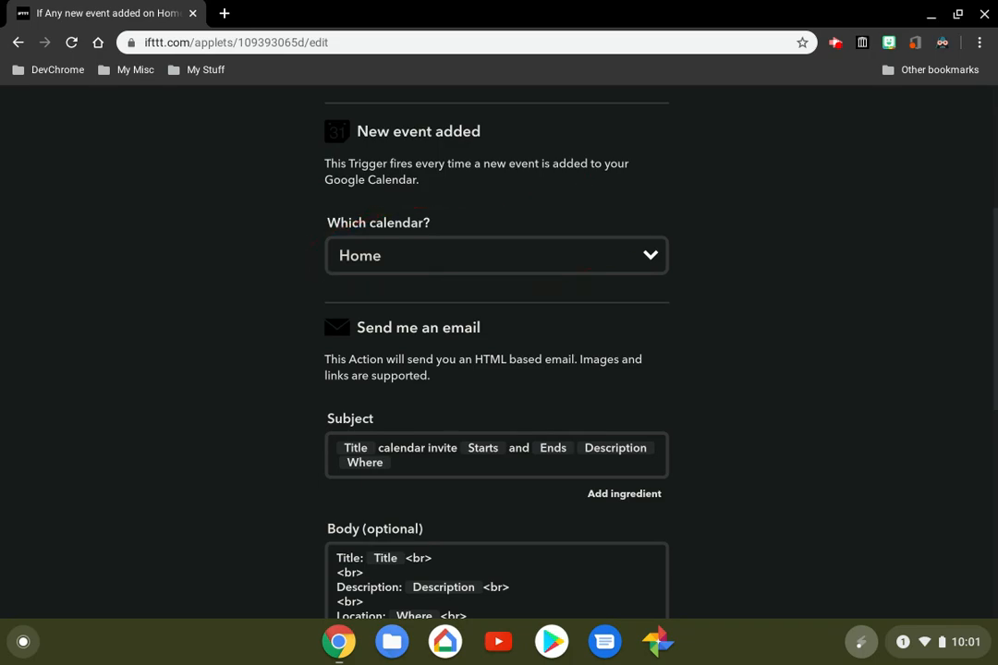
left_click(651, 256)
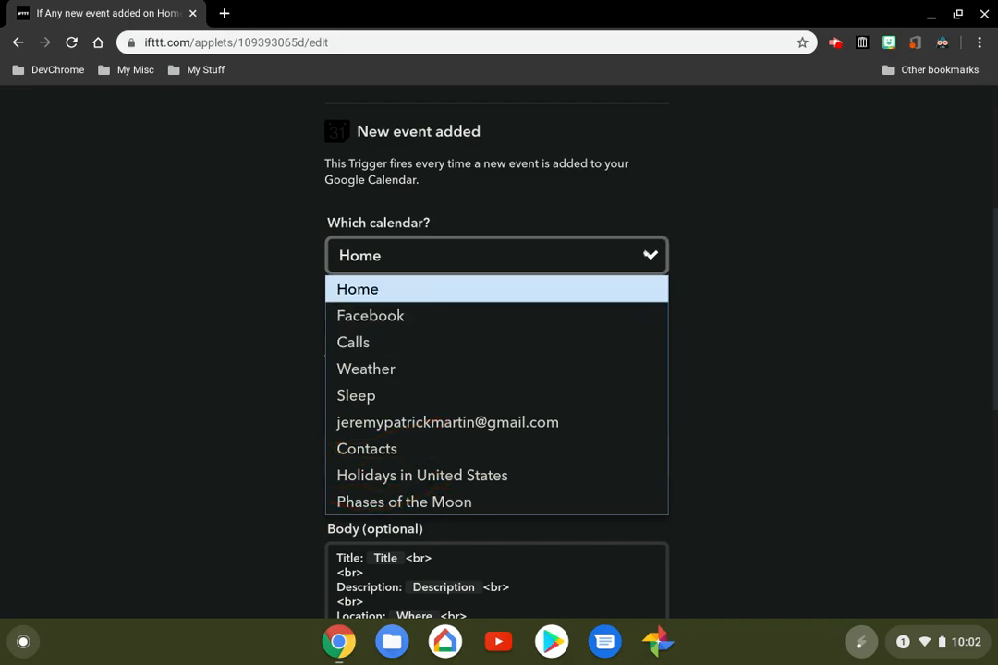
left_click(646, 252)
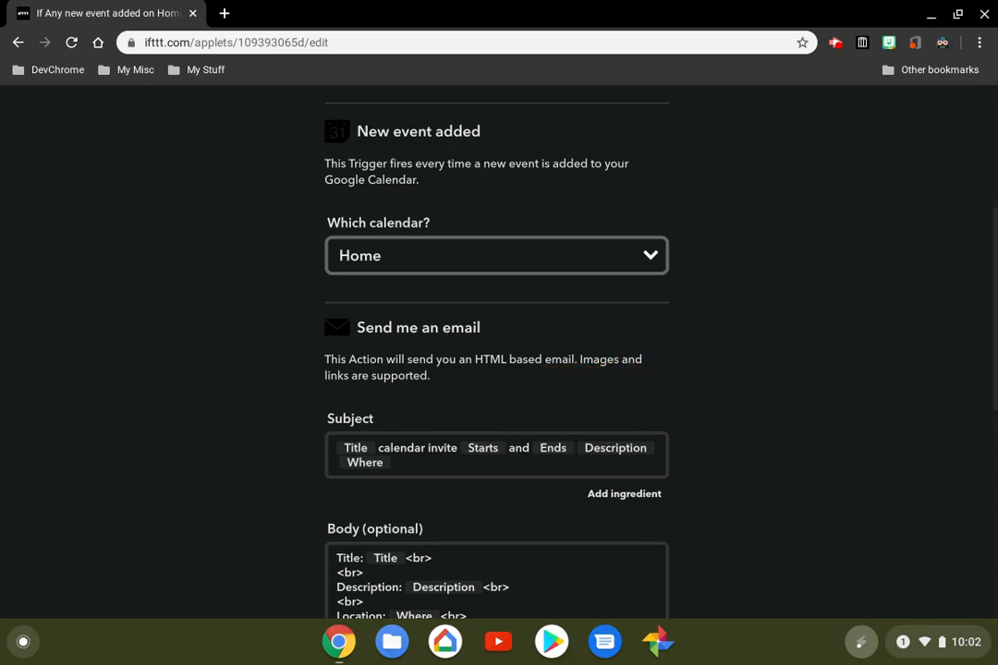
scroll(499, 369, "down", 2)
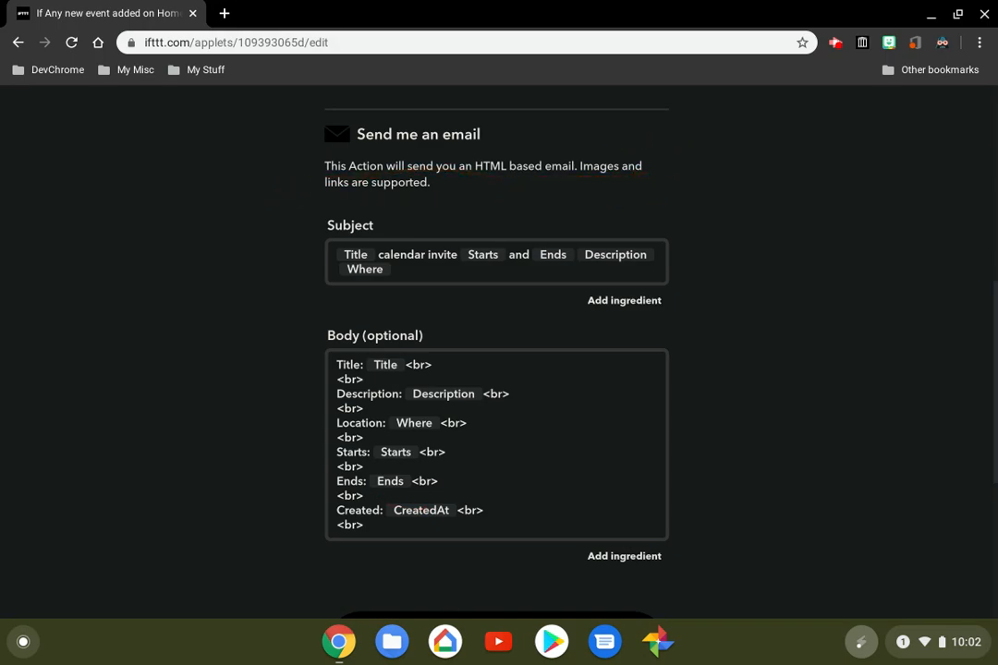
scroll(496, 351, "down", 3)
scroll(496, 351, "up", 4)
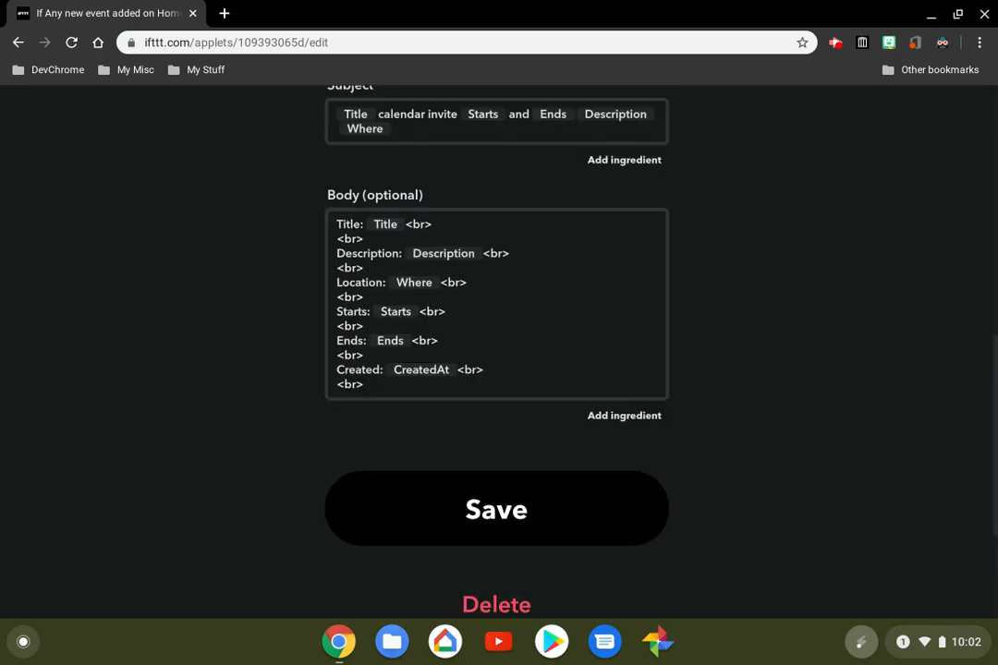
scroll(496, 351, "down", 3)
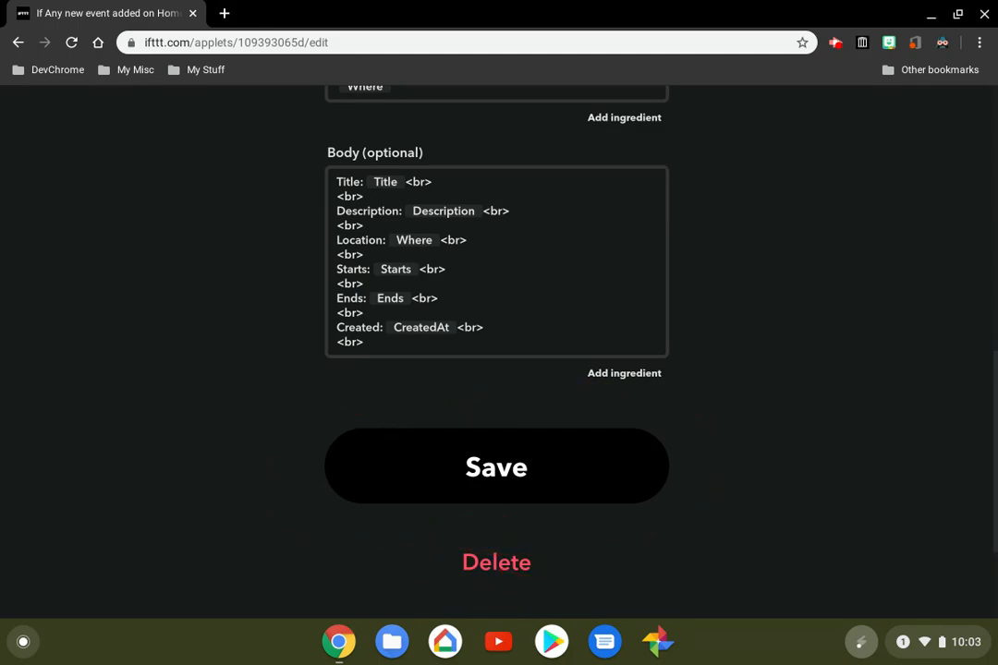
left_click(496, 485)
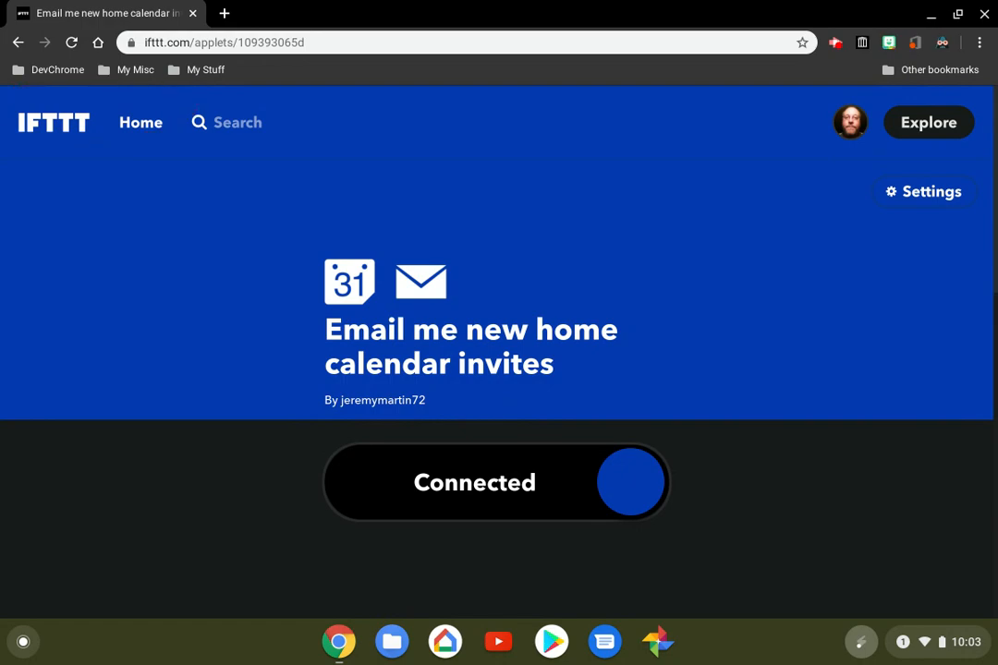
Return to the My Applets overview and look through the whole collection of connected applets
left_click(31, 126)
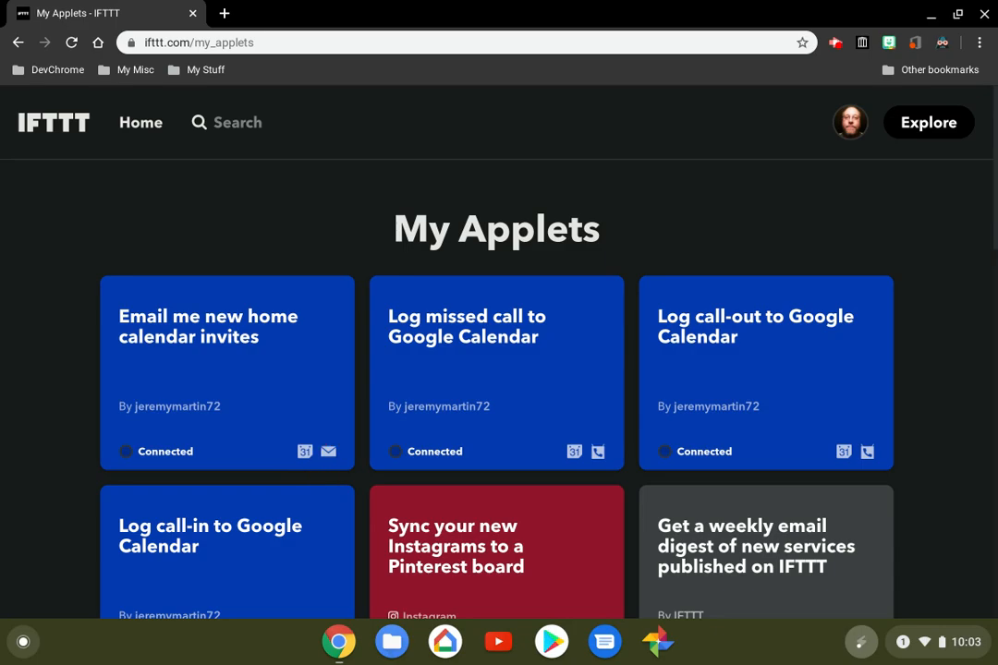
scroll(499, 370, "down", 4)
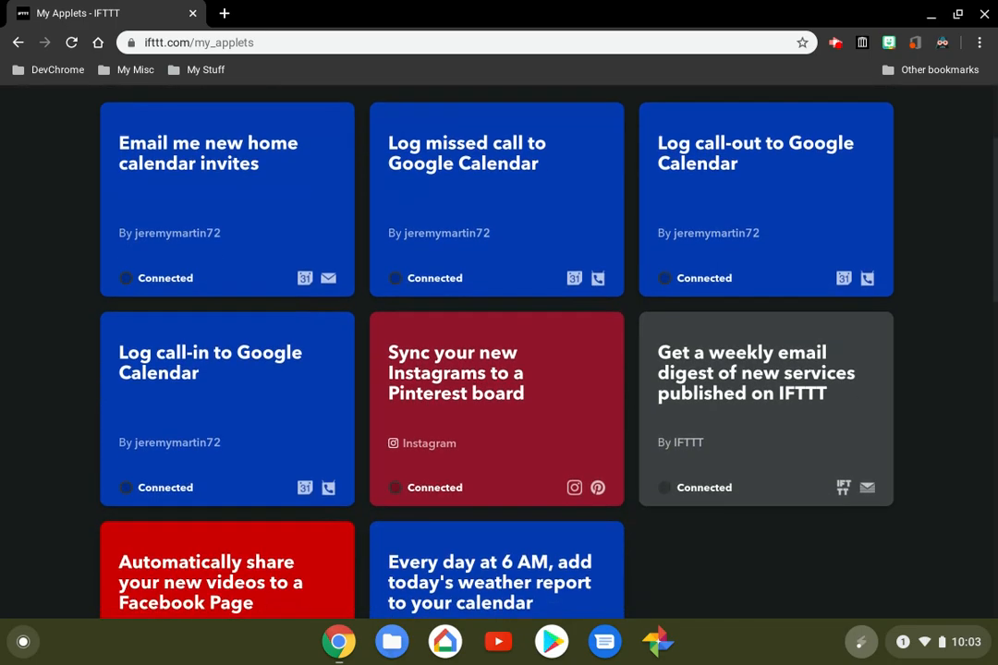
scroll(499, 369, "up", 2)
scroll(499, 351, "down", 2)
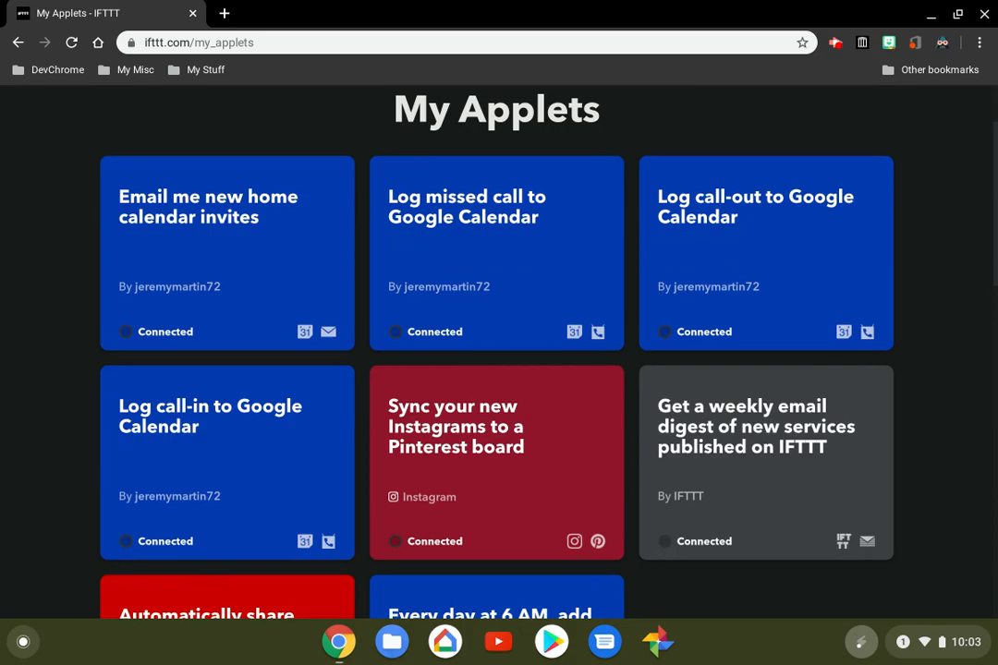
scroll(499, 351, "down", 1)
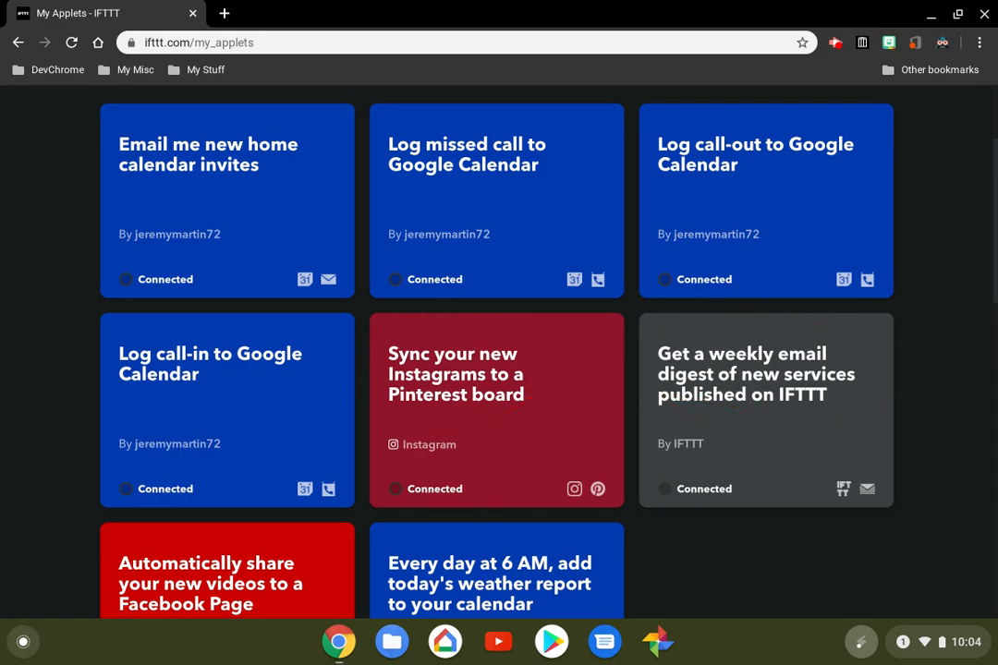
scroll(499, 351, "down", 5)
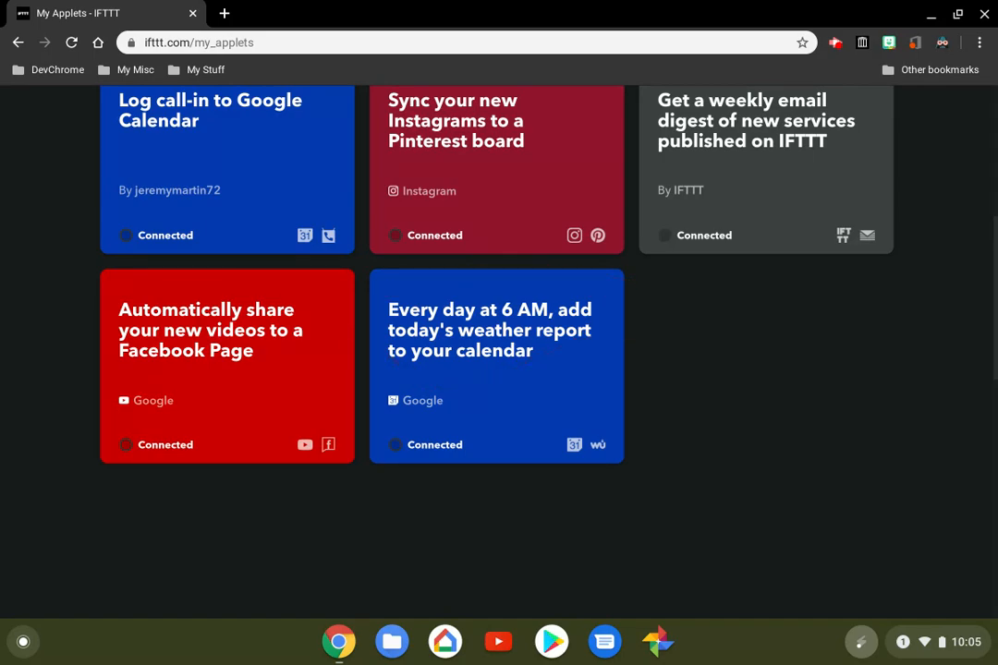
scroll(499, 351, "up", 5)
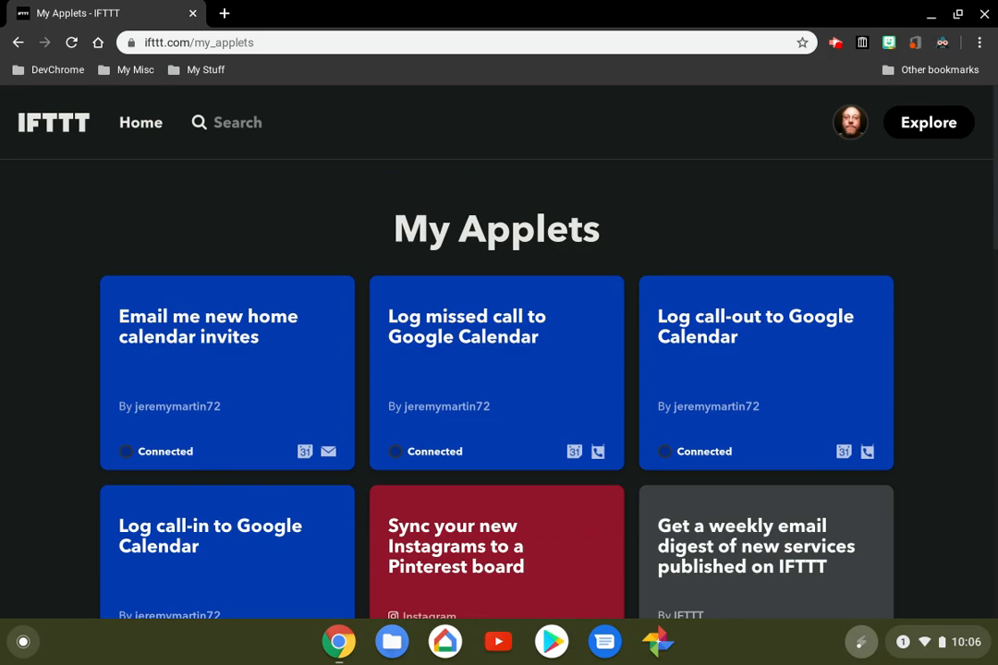
left_click(835, 42)
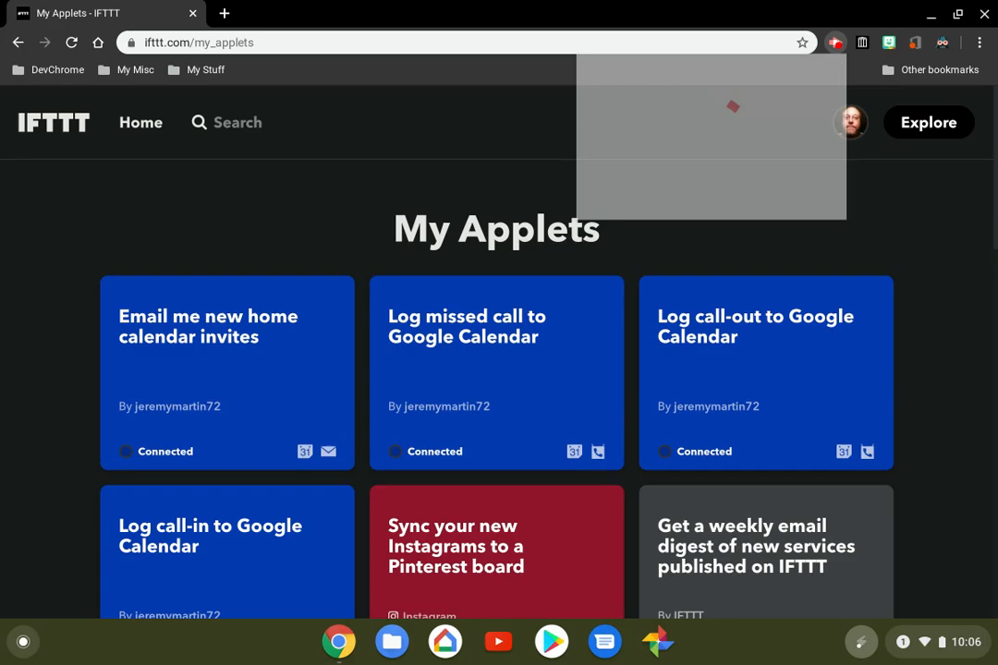